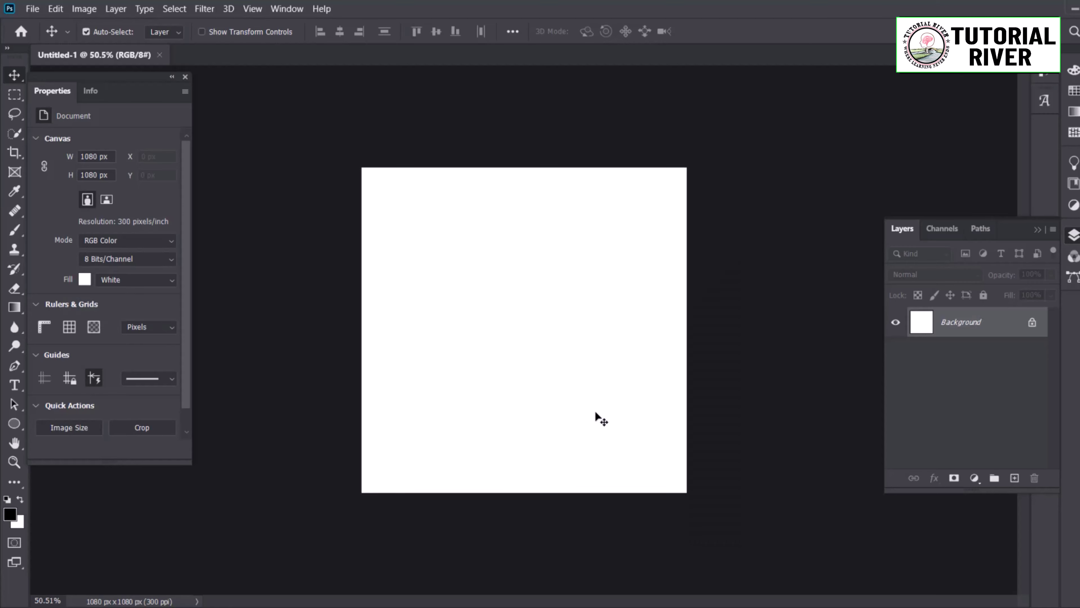
- Place R.jpg from Downloads onto the canvas and roughly scale and position it
{"action": "left_click", "coordinate": [132, 601]}
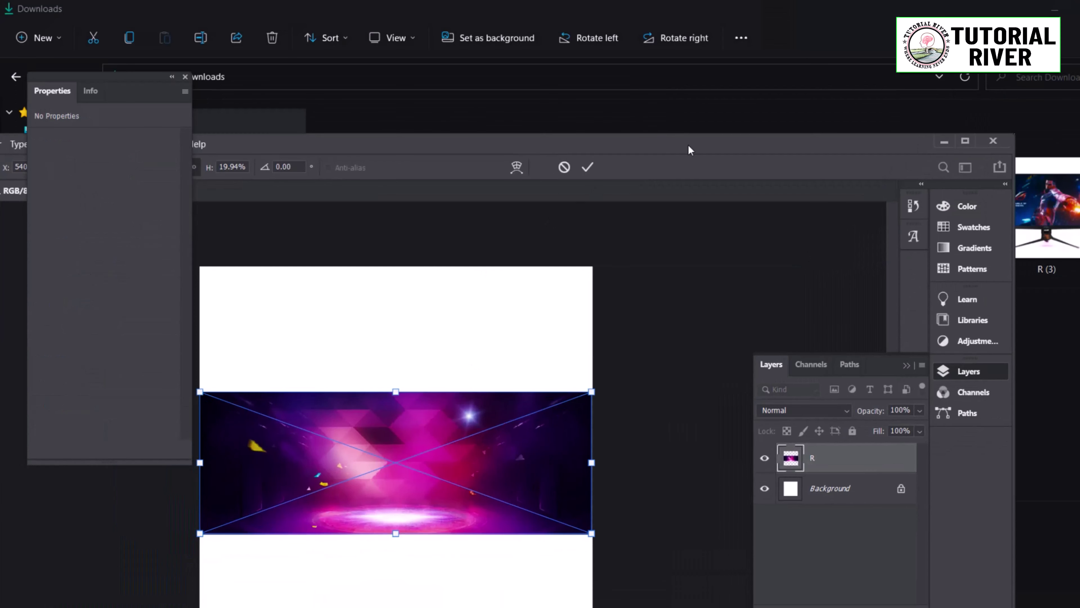
{"action": "double_click", "coordinate": [689, 150]}
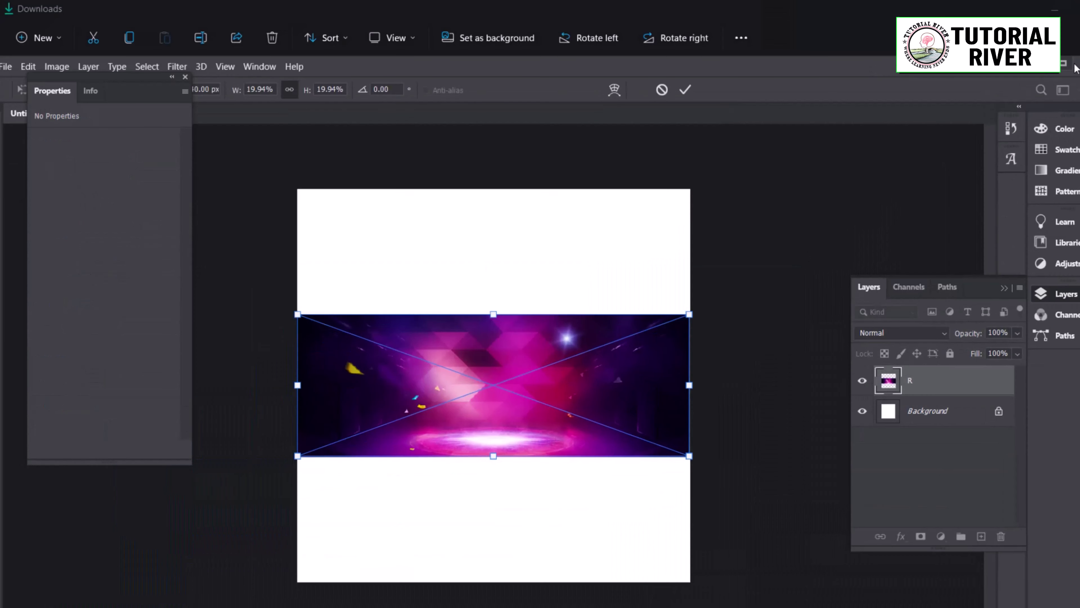
{"action": "left_click_drag", "start_coordinate": [524, 403], "coordinate": [527, 540]}
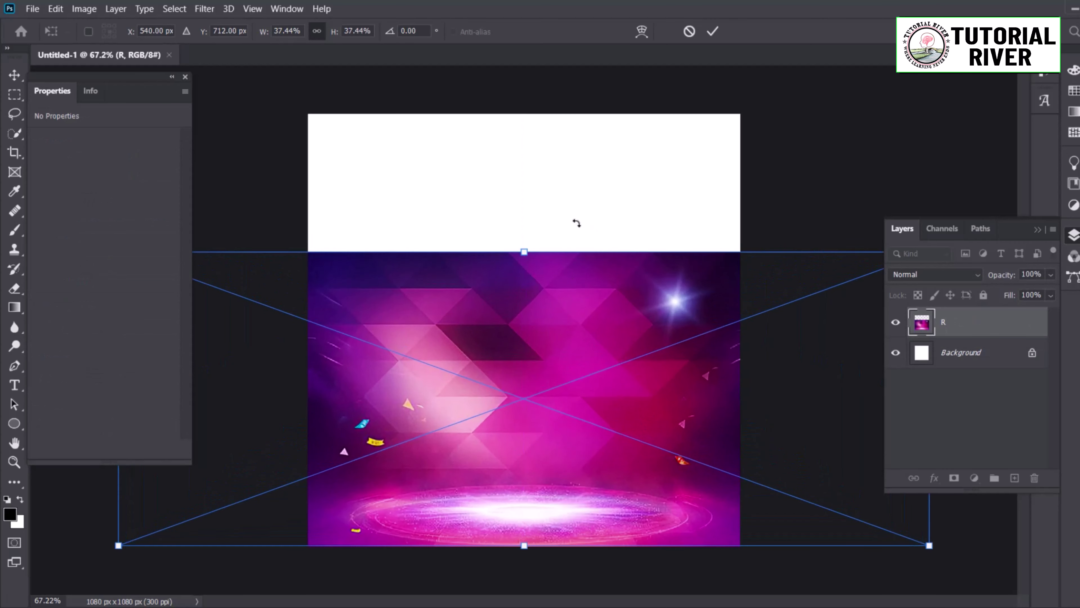
{"action": "left_click_drag", "start_coordinate": [524, 252], "coordinate": [545, 137]}
{"action": "scroll", "coordinate": [578, 354], "scroll_direction": "down", "scroll_amount": 2}
{"action": "key", "text": "ctrl+z"}
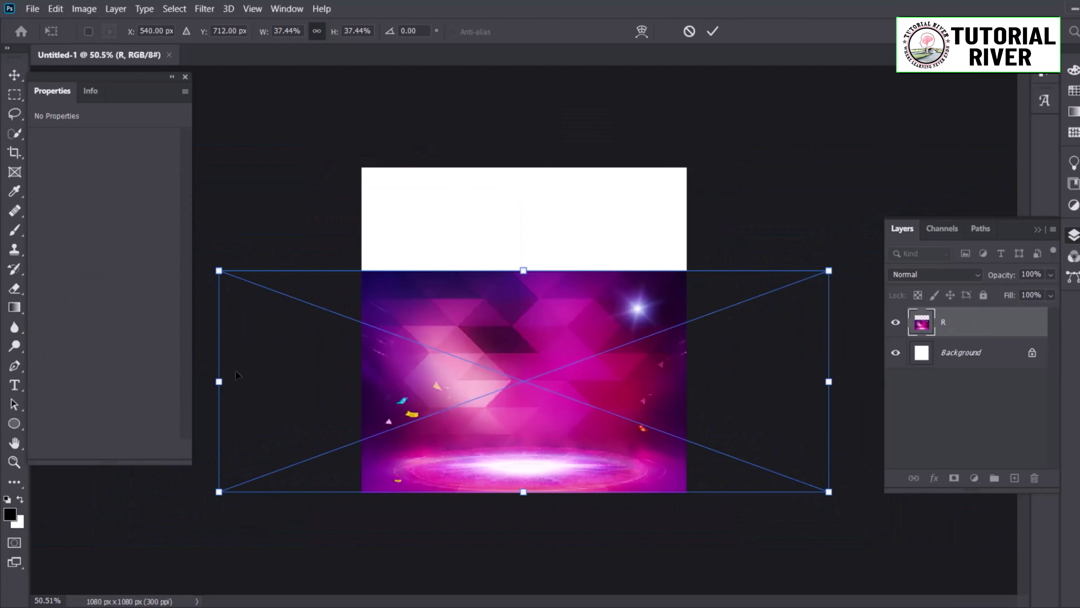
{"action": "left_click_drag", "start_coordinate": [218, 381], "coordinate": [330, 379]}
{"action": "left_click_drag", "start_coordinate": [572, 413], "coordinate": [566, 395]}
{"action": "key", "text": "Return"}
- Rescale the purple image to about 27% and snap it to the canvas bottom
{"action": "key", "text": "ctrl+t"}
{"action": "left_click_drag", "start_coordinate": [771, 403], "coordinate": [722, 403]}
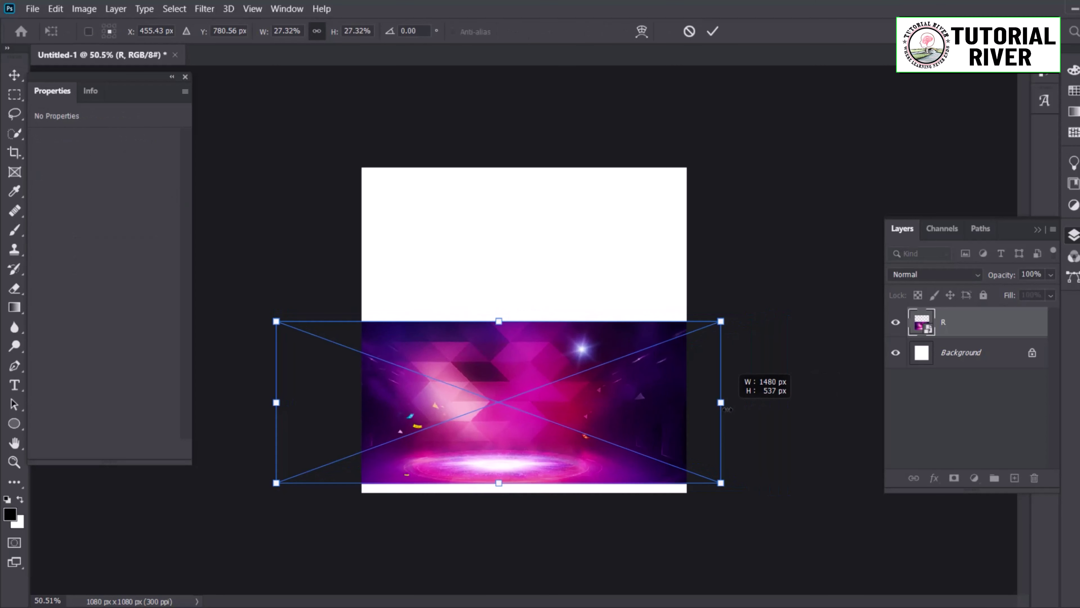
{"action": "mouse_move", "coordinate": [583, 411]}
{"action": "left_mouse_down"}
{"action": "mouse_move", "coordinate": [607, 419]}
{"action": "mouse_move", "coordinate": [598, 424]}
{"action": "left_mouse_up"}
{"action": "key", "text": "Return"}
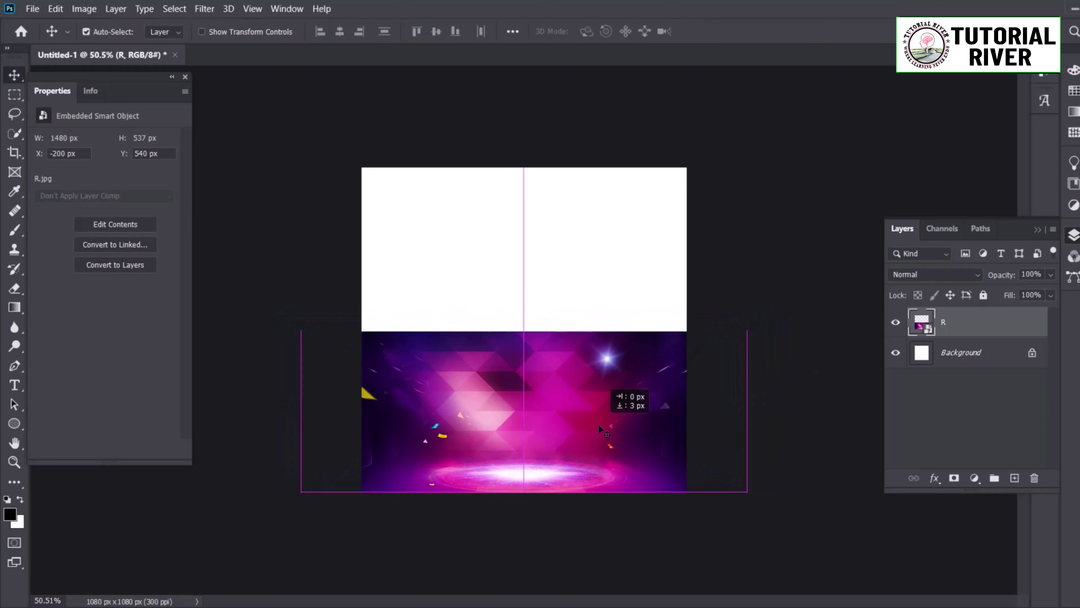
- Draw a rectangular marquee selection over the white band above the purple image
{"action": "left_click", "coordinate": [14, 94]}
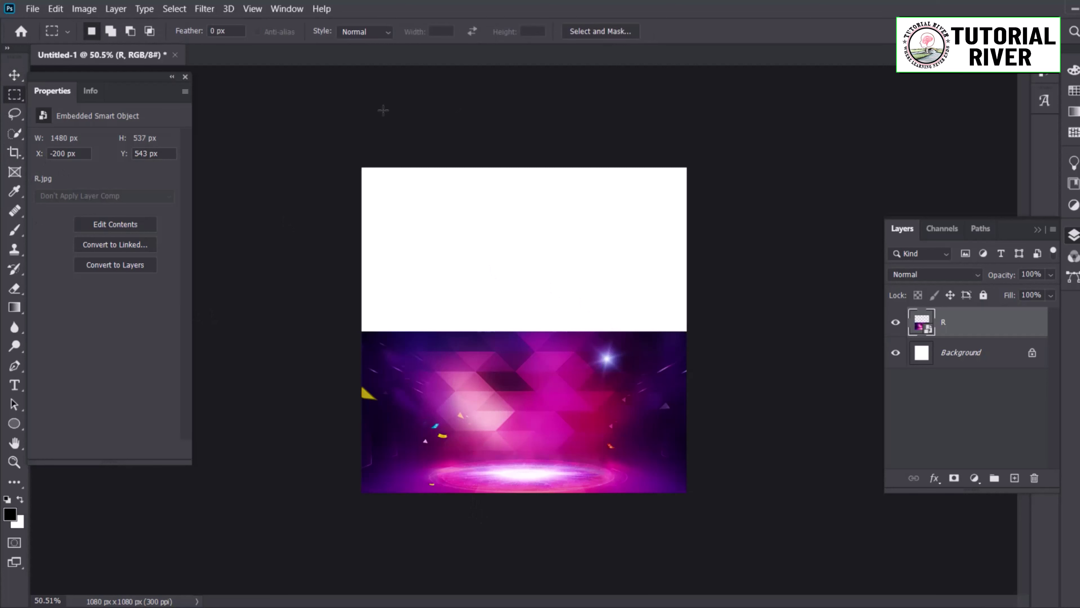
{"action": "left_click_drag", "start_coordinate": [361, 167], "coordinate": [824, 315]}
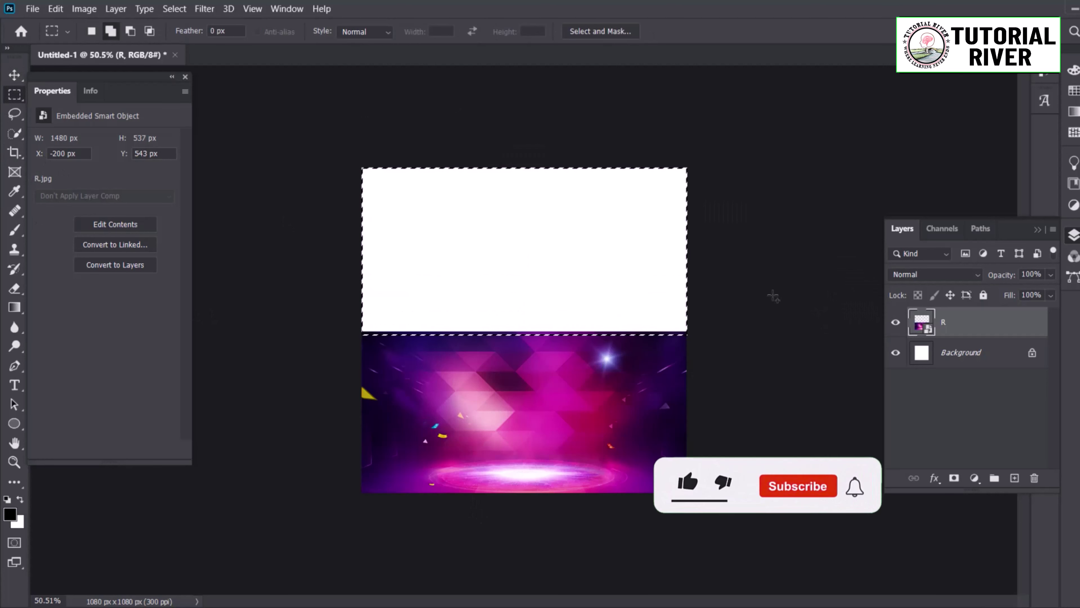
{"action": "key", "text": "shift+F6"}
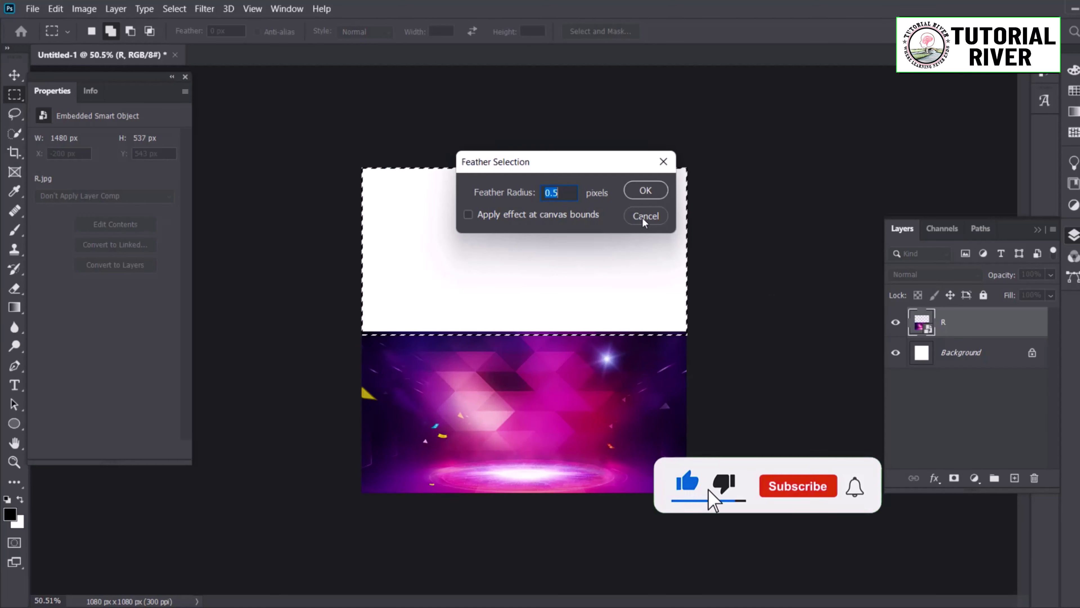
{"action": "left_click", "coordinate": [643, 221]}
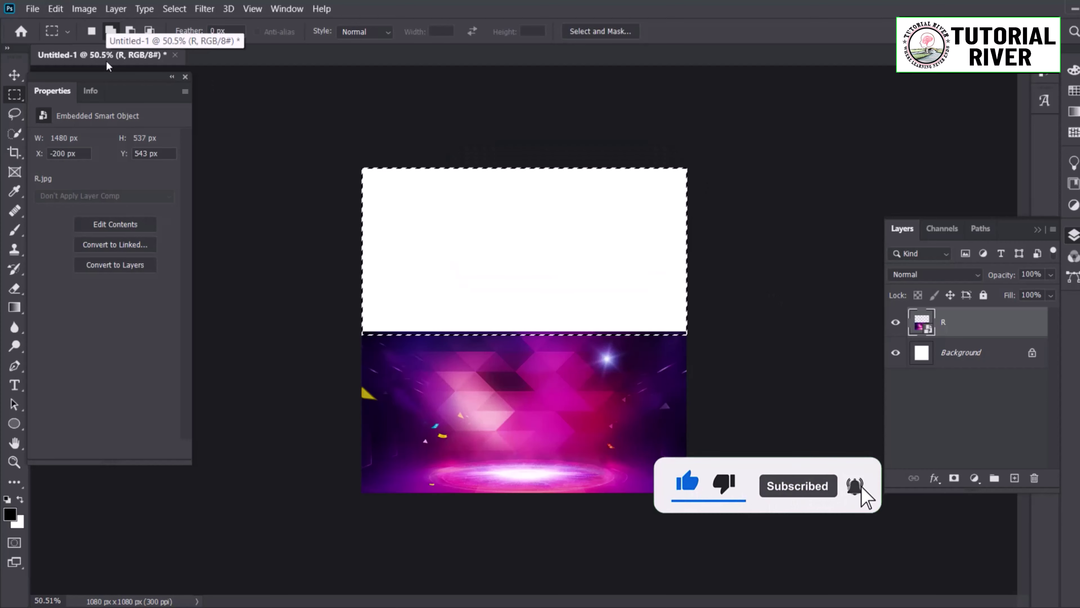
- Check the Edit menu and Feather dialog, cancelling so the selection stays unfeathered
{"action": "left_click", "coordinate": [84, 8]}
{"action": "mouse_move", "coordinate": [174, 9]}
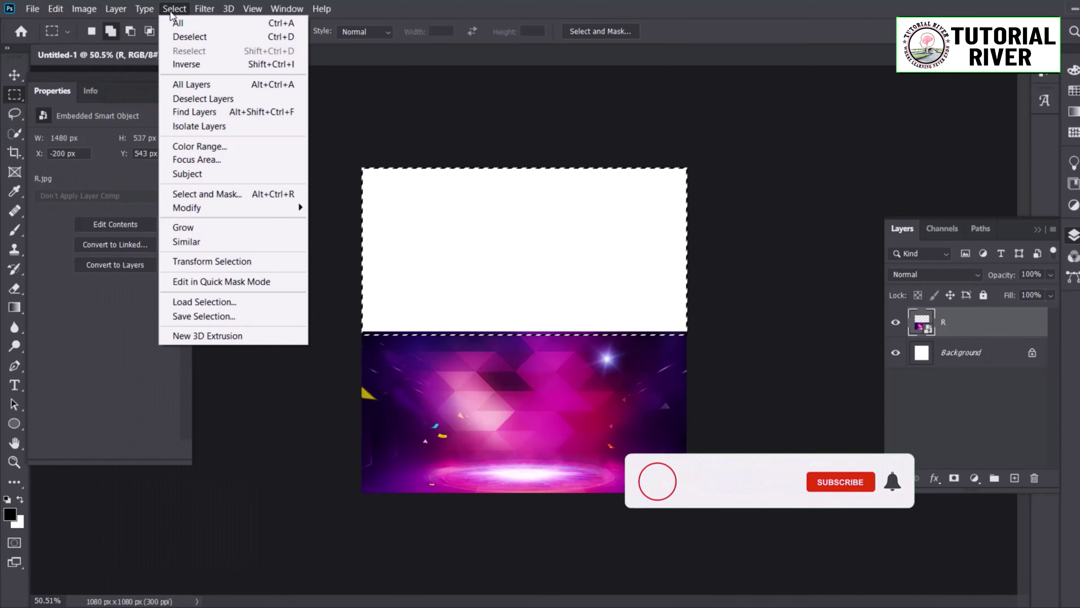
{"action": "left_click", "coordinate": [460, 298]}
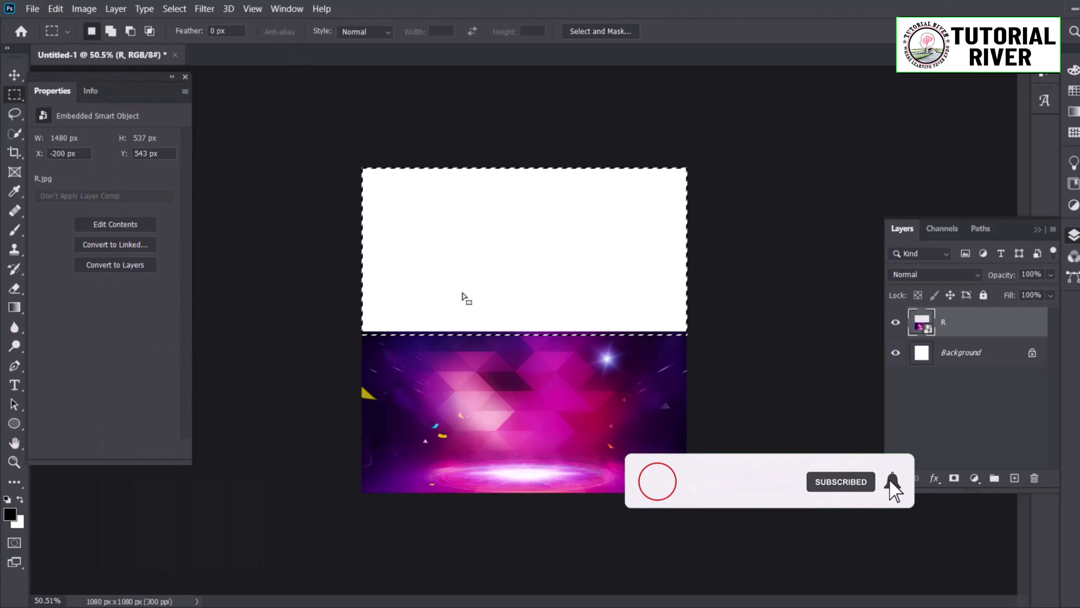
{"action": "key", "text": "shift+F6"}
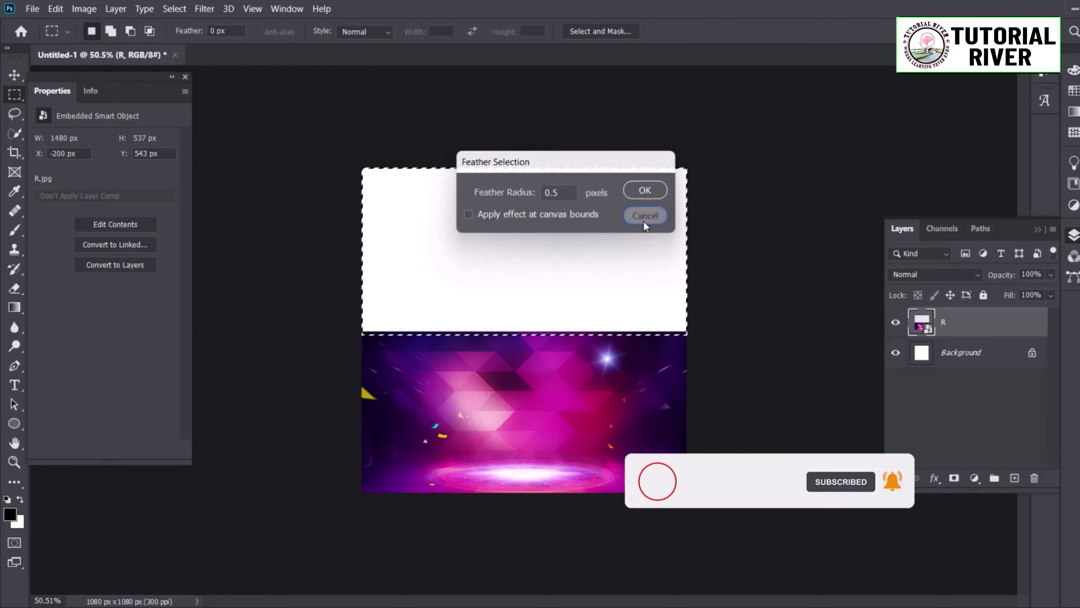
{"action": "left_click", "coordinate": [646, 215]}
{"action": "key", "text": "ctrl+shift+i"}
{"action": "key", "text": "ctrl+shift+i"}
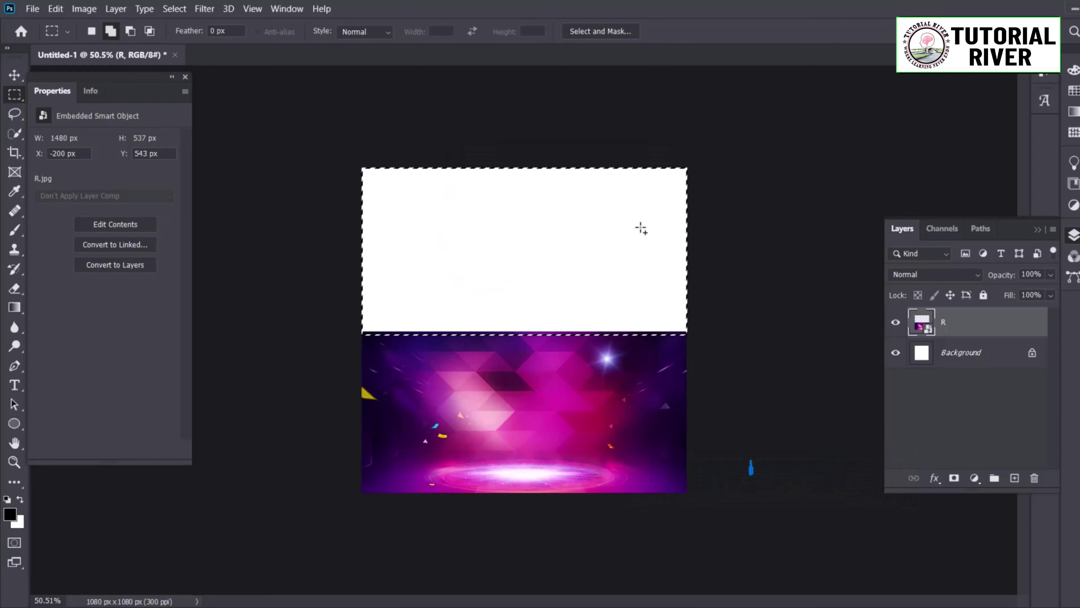
{"action": "key", "text": "shift+F6"}
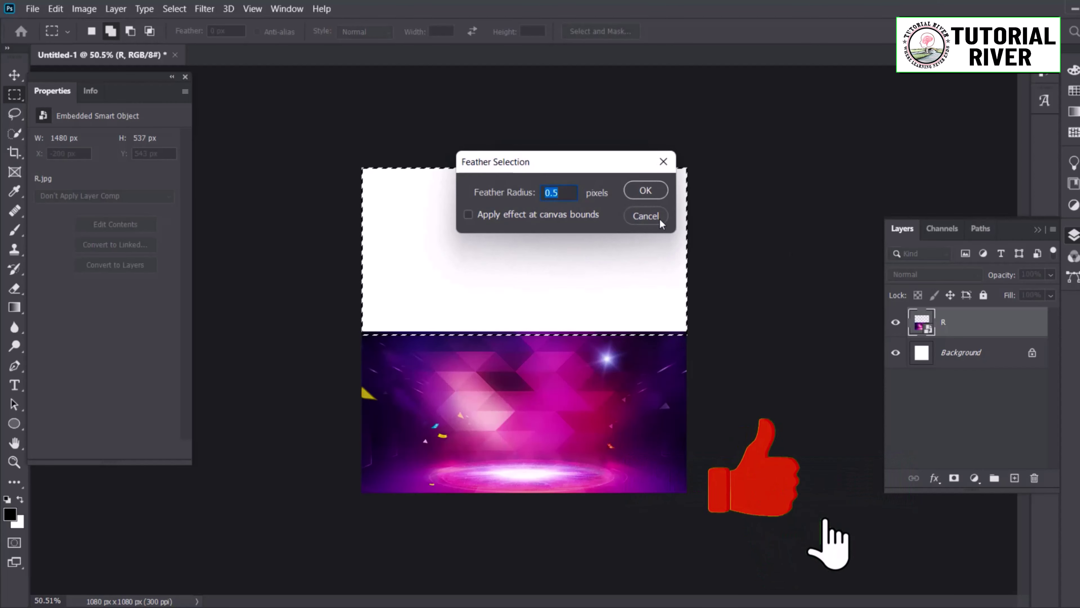
{"action": "left_click", "coordinate": [644, 214]}
- Rasterize layer R, then try a Content-Aware fill of the white band and undo it
{"action": "right_click", "coordinate": [929, 322]}
{"action": "left_click", "coordinate": [893, 258]}
{"action": "key", "text": "i"}
{"action": "key", "text": "shift+F5"}
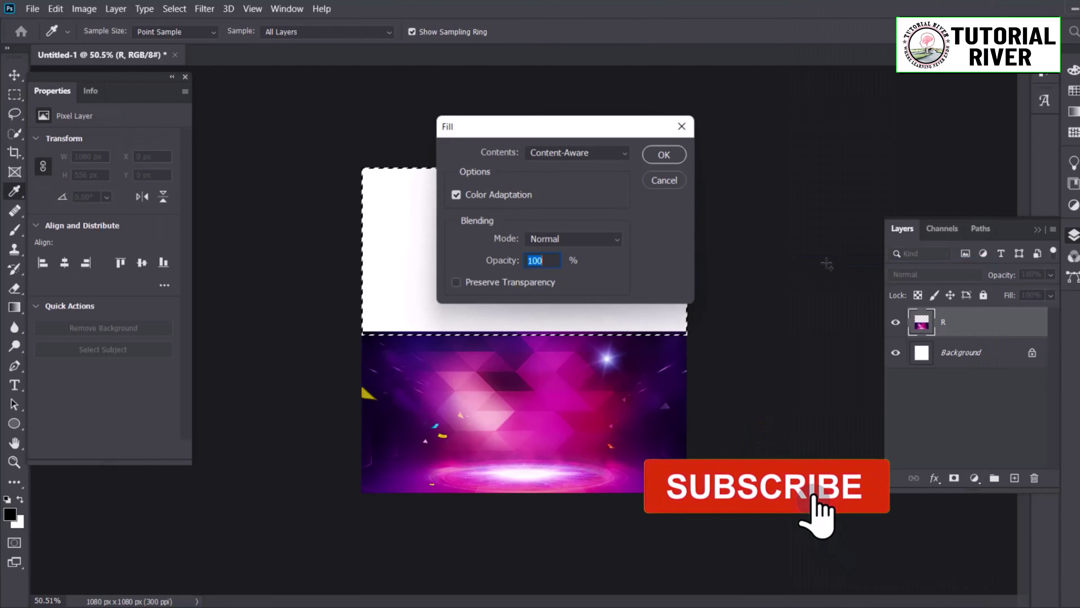
{"action": "left_click", "coordinate": [665, 154]}
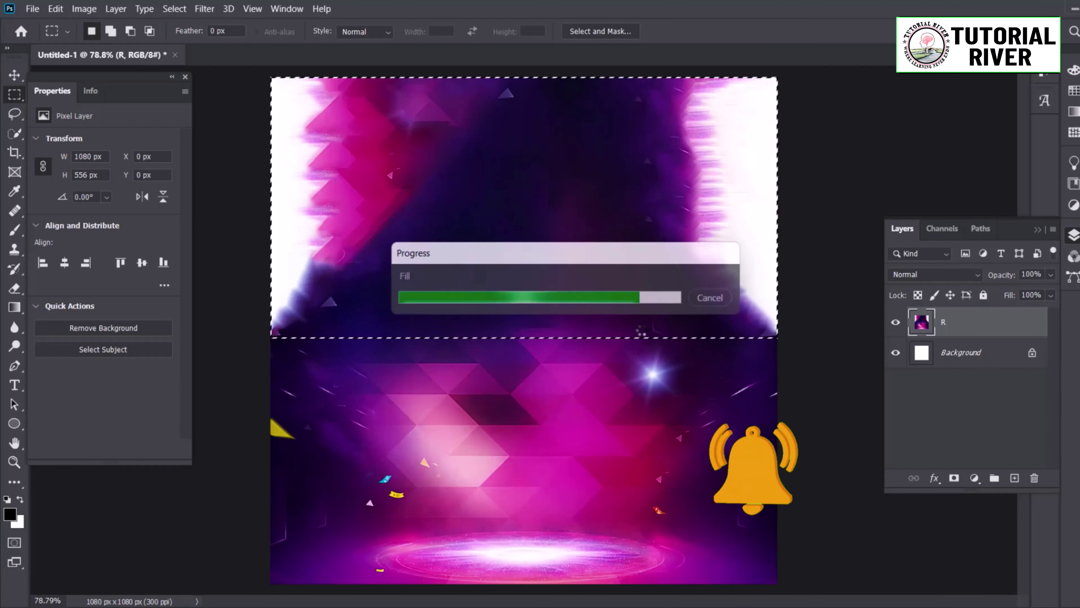
{"action": "key", "text": "ctrl+z"}
{"action": "left_click_drag", "start_coordinate": [609, 345], "coordinate": [612, 349]}
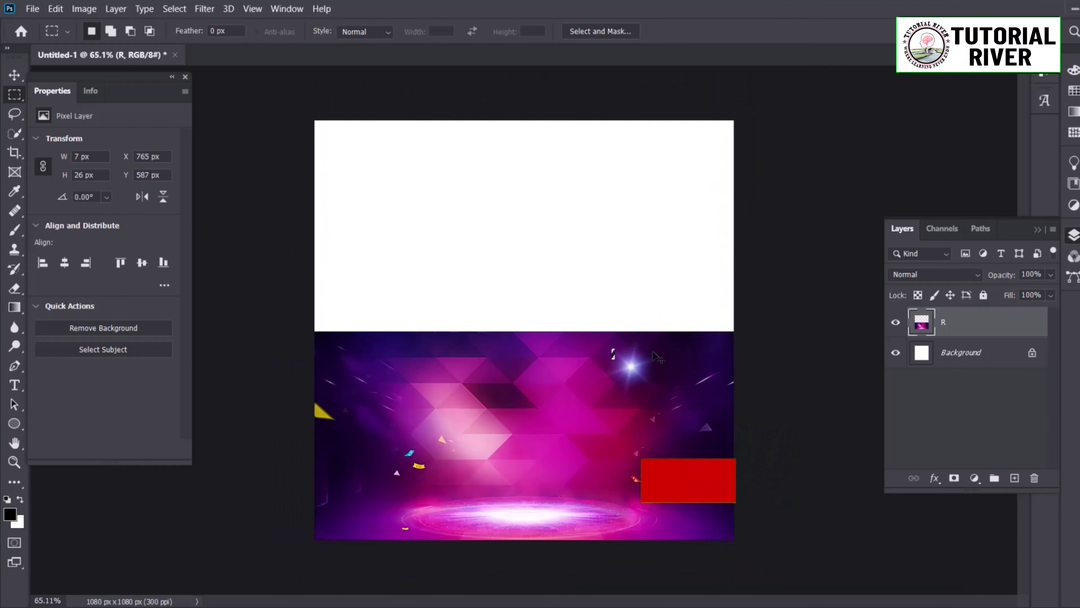
- Scale layer R to about 150%, shifting it upward to cover most of the canvas
{"action": "key", "text": "v"}
{"action": "key", "text": "ctrl+t"}
{"action": "left_click_drag", "start_coordinate": [541, 325], "coordinate": [525, 217]}
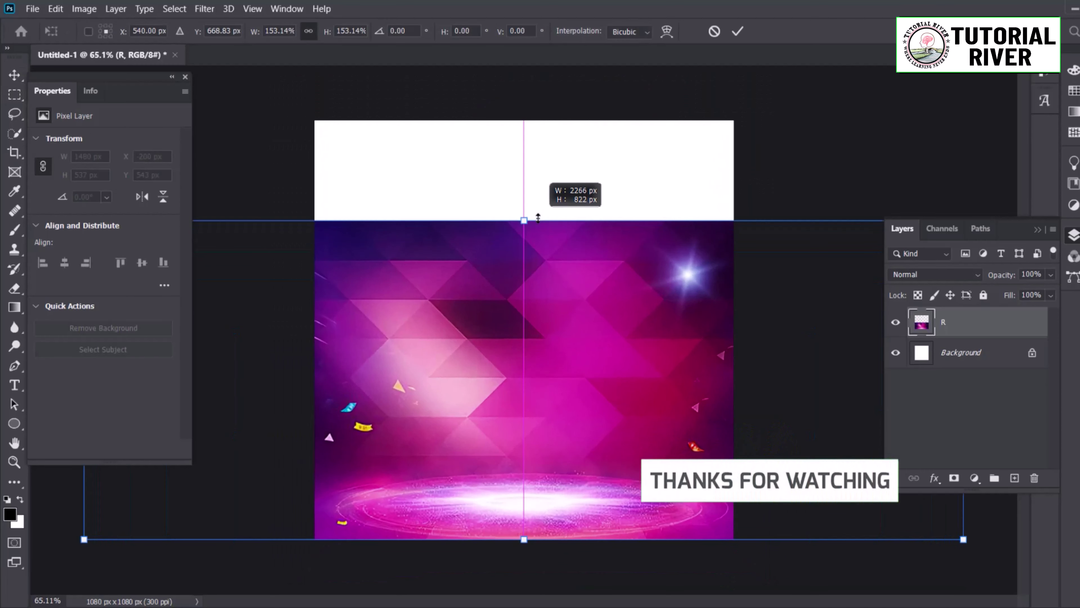
{"action": "left_click_drag", "start_coordinate": [519, 345], "coordinate": [538, 311]}
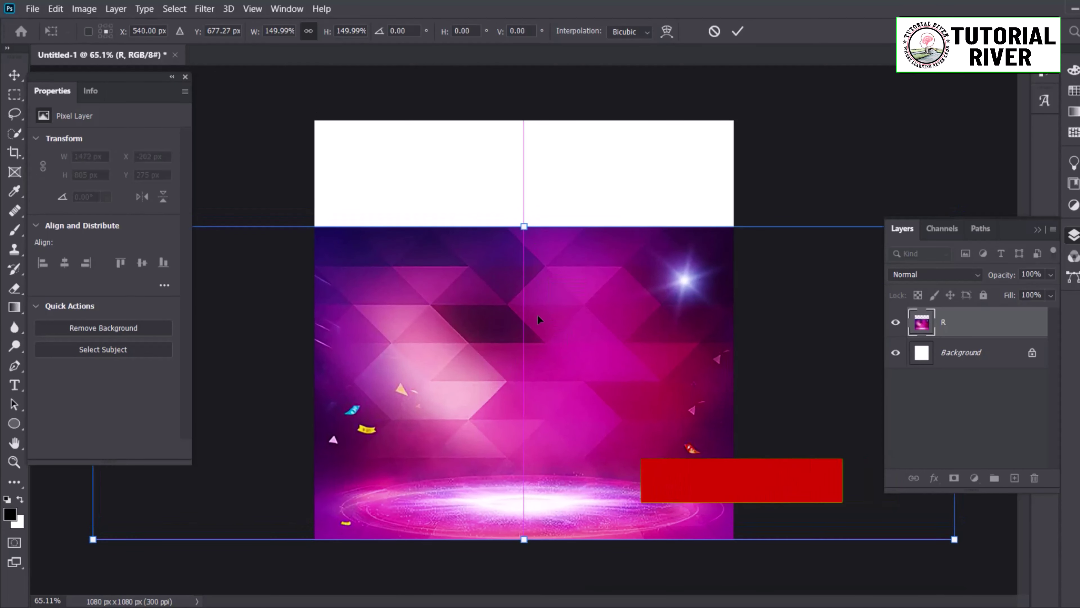
{"action": "key", "text": "Return"}
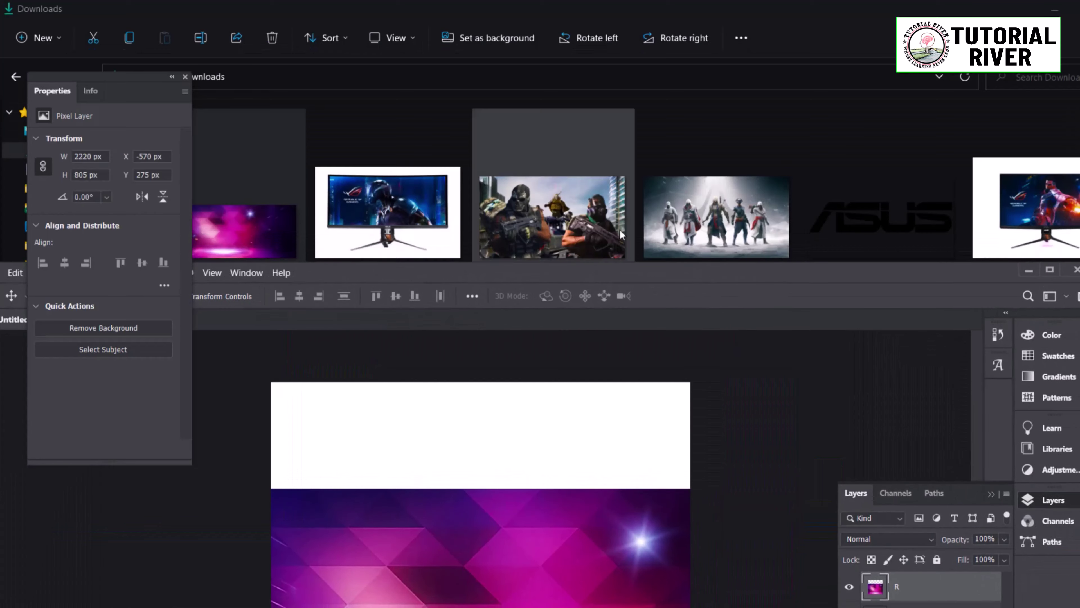
- Place R (3).jpg on the canvas and trace the monitor and stand with the Pen tool
{"action": "left_click_drag", "start_coordinate": [516, 564], "coordinate": [516, 566]}
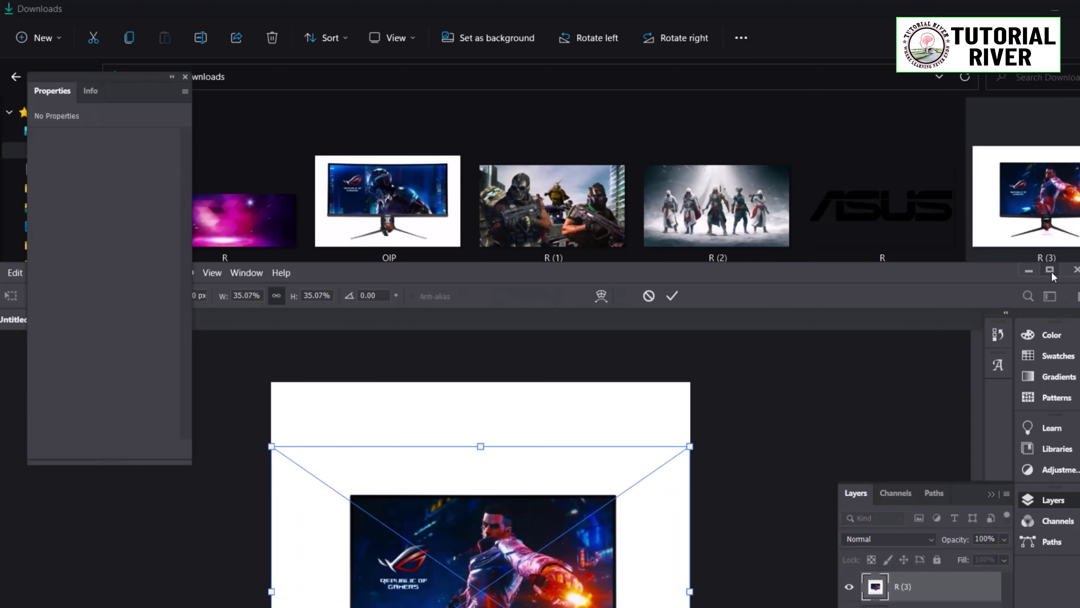
{"action": "key", "text": "Return"}
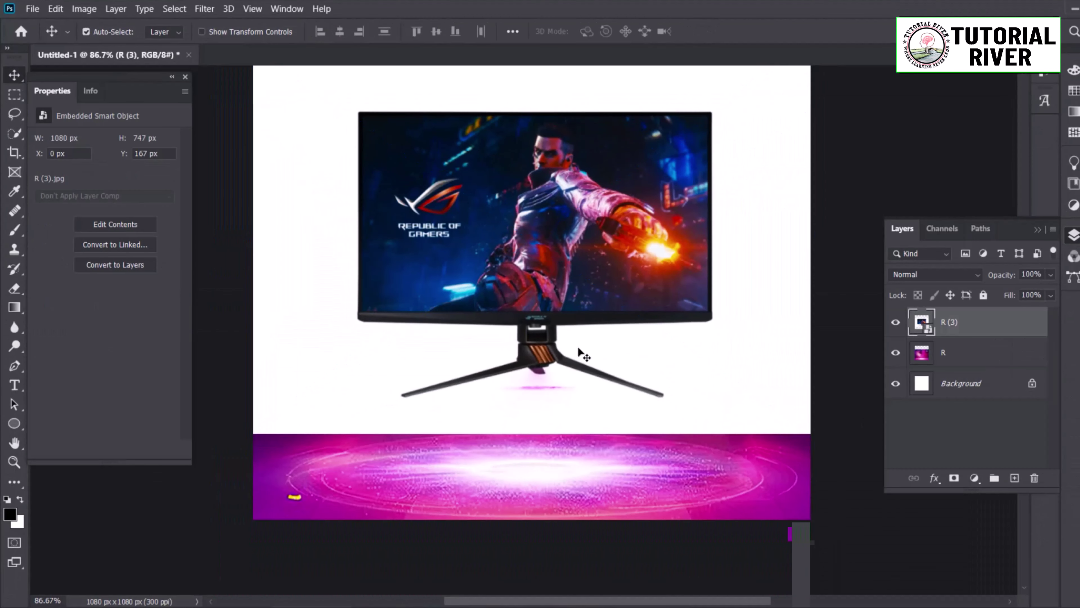
{"action": "scroll", "coordinate": [532, 324], "scroll_direction": "up", "scroll_amount": 5}
{"action": "key", "text": "p"}
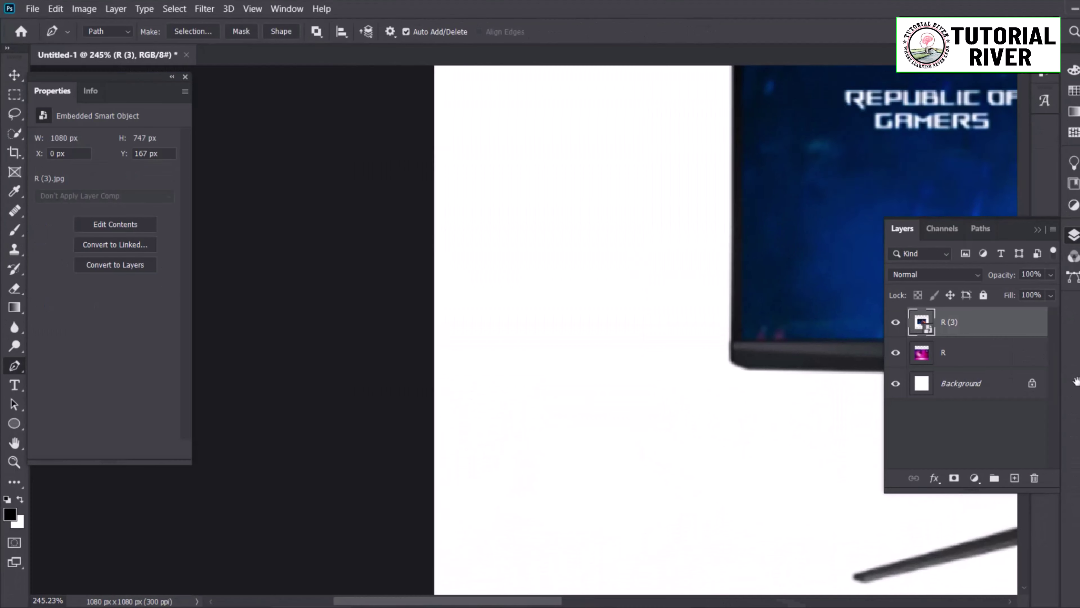
{"action": "scroll", "coordinate": [680, 276], "scroll_direction": "up", "scroll_amount": 3}
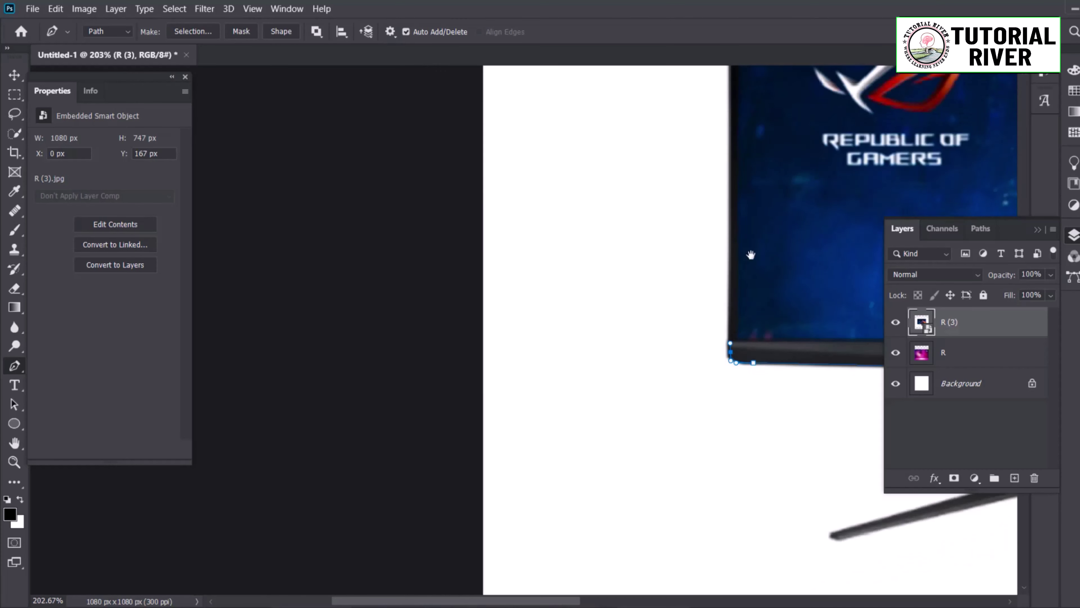
{"action": "scroll", "coordinate": [612, 184], "scroll_direction": "up", "scroll_amount": 2}
{"action": "scroll", "coordinate": [651, 205], "scroll_direction": "down", "scroll_amount": 1}
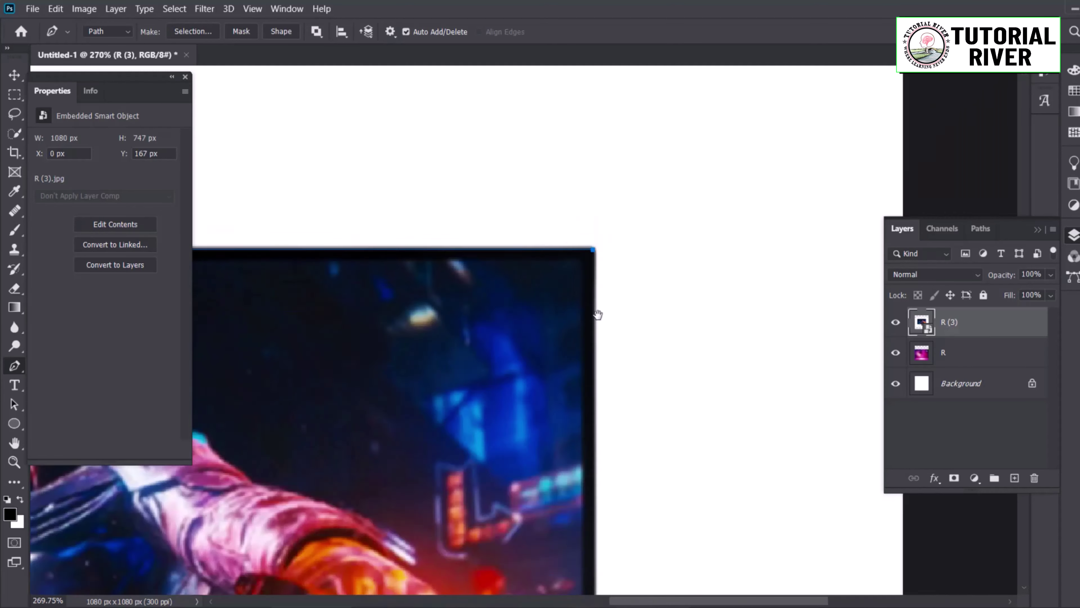
{"action": "scroll", "coordinate": [655, 205], "scroll_direction": "up", "scroll_amount": 4}
{"action": "scroll", "coordinate": [627, 229], "scroll_direction": "right", "scroll_amount": 5}
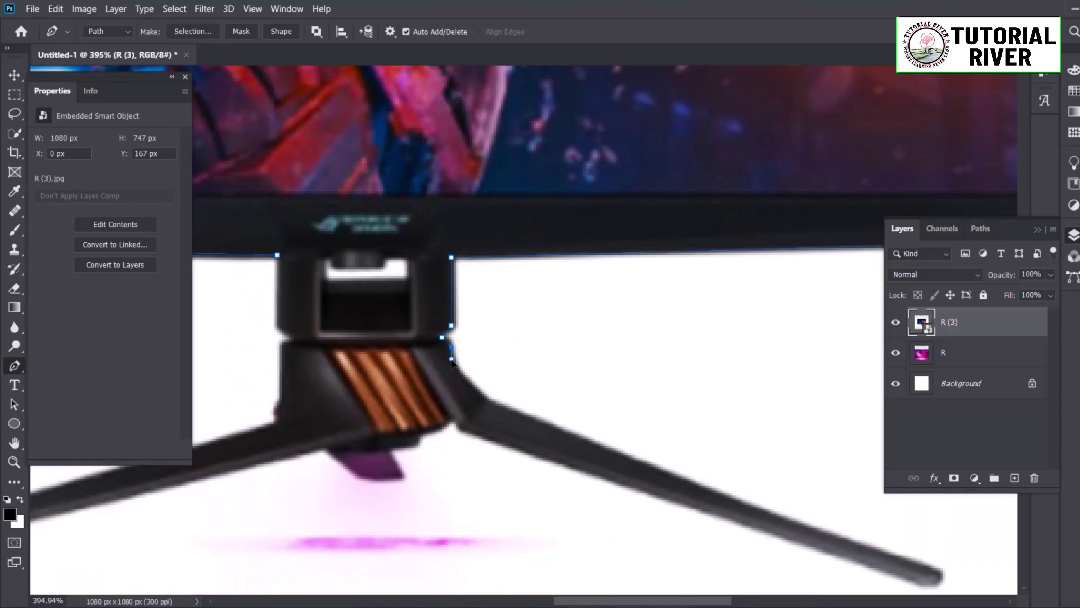
{"action": "scroll", "coordinate": [496, 410], "scroll_direction": "down", "scroll_amount": 3}
{"action": "scroll", "coordinate": [496, 410], "scroll_direction": "right", "scroll_amount": 6}
{"action": "scroll", "coordinate": [388, 270], "scroll_direction": "up", "scroll_amount": 3}
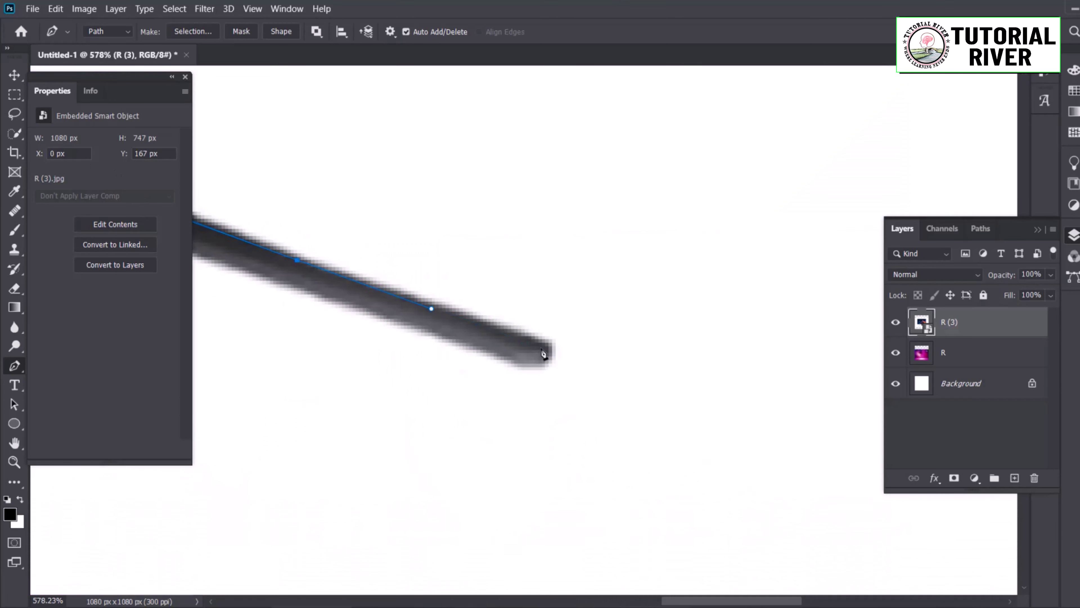
{"action": "scroll", "coordinate": [477, 346], "scroll_direction": "down", "scroll_amount": 2}
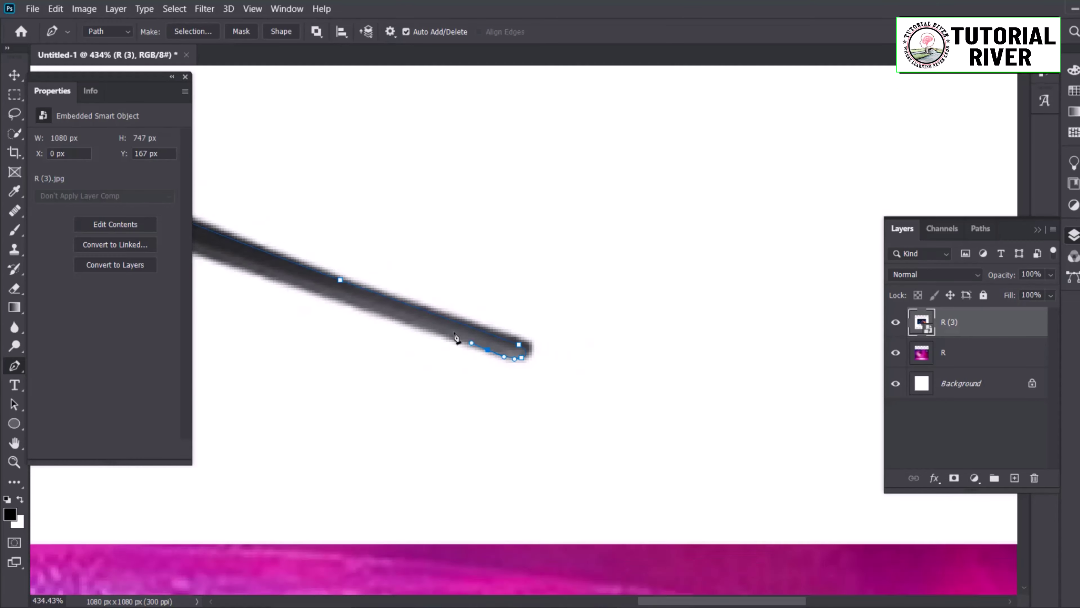
{"action": "scroll", "coordinate": [477, 346], "scroll_direction": "left", "scroll_amount": 8}
{"action": "scroll", "coordinate": [693, 332], "scroll_direction": "up", "scroll_amount": 1}
- Zoom out to fit and set the monitor layer's blend mode to Darken
{"action": "key", "text": "ctrl+0"}
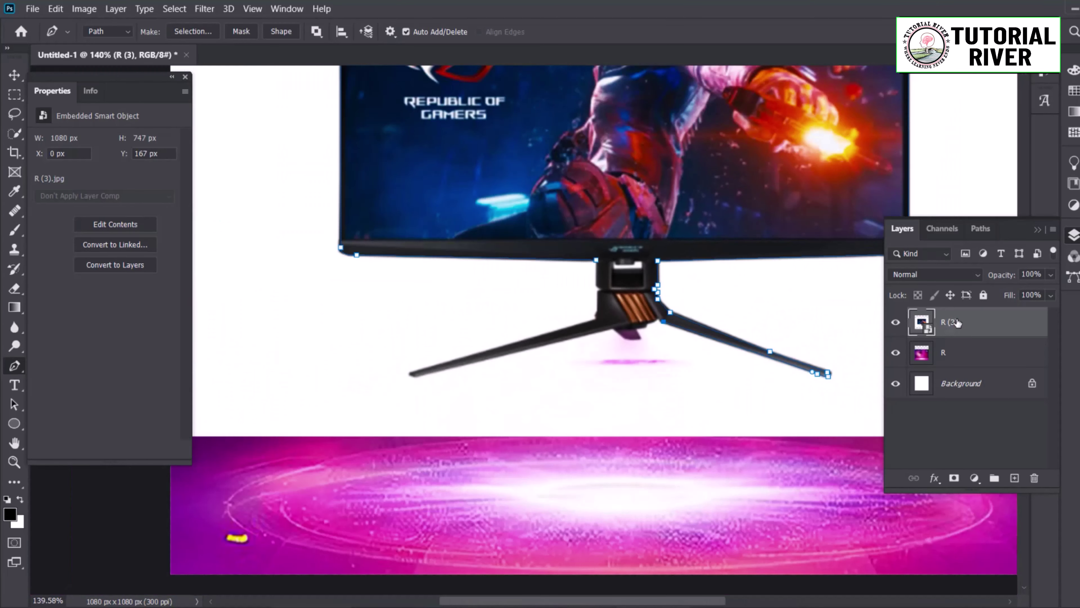
{"action": "left_click", "coordinate": [935, 274]}
{"action": "left_click", "coordinate": [915, 276]}
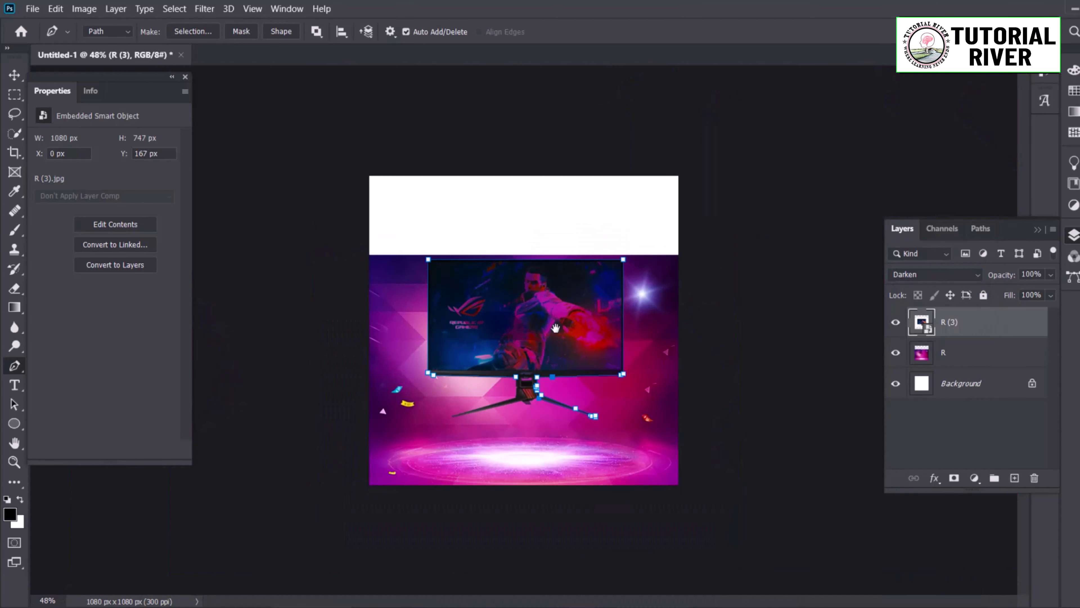
- Switch the R (3) monitor layer's blend mode back to Normal
{"action": "left_click_drag", "start_coordinate": [726, 264], "coordinate": [600, 314]}
{"action": "left_click", "coordinate": [934, 274]}
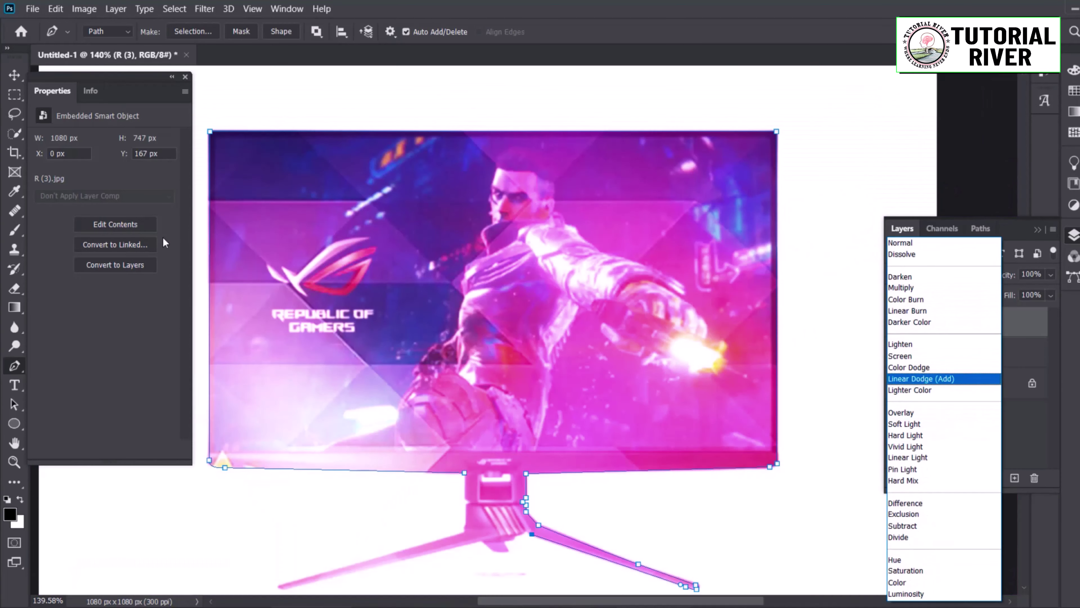
{"action": "left_click", "coordinate": [18, 85]}
{"action": "left_click", "coordinate": [934, 274]}
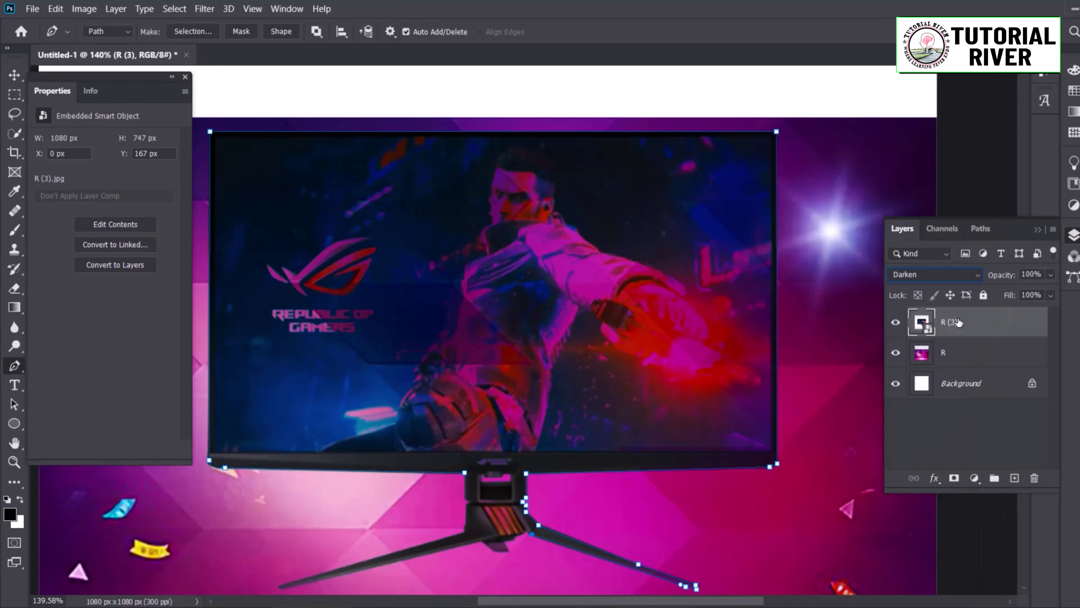
{"action": "left_click", "coordinate": [934, 274]}
{"action": "left_click", "coordinate": [928, 245]}
- Experiment with Blend If sliders in Blending Options, then cancel the Layer Style dialog
{"action": "right_click", "coordinate": [954, 325]}
{"action": "left_click", "coordinate": [796, 9]}
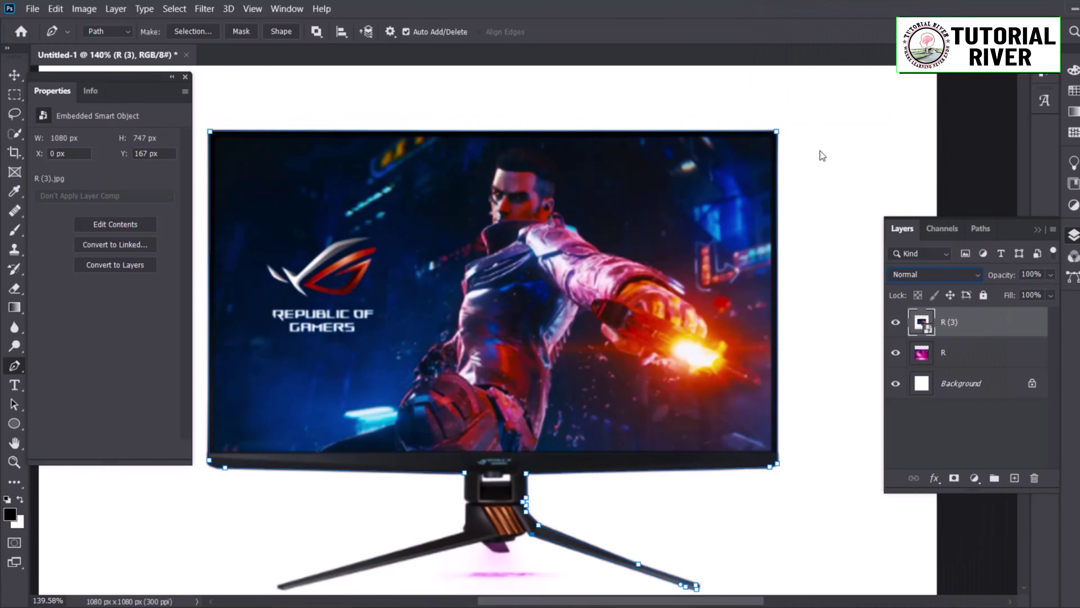
{"action": "left_click_drag", "start_coordinate": [953, 500], "coordinate": [807, 501]}
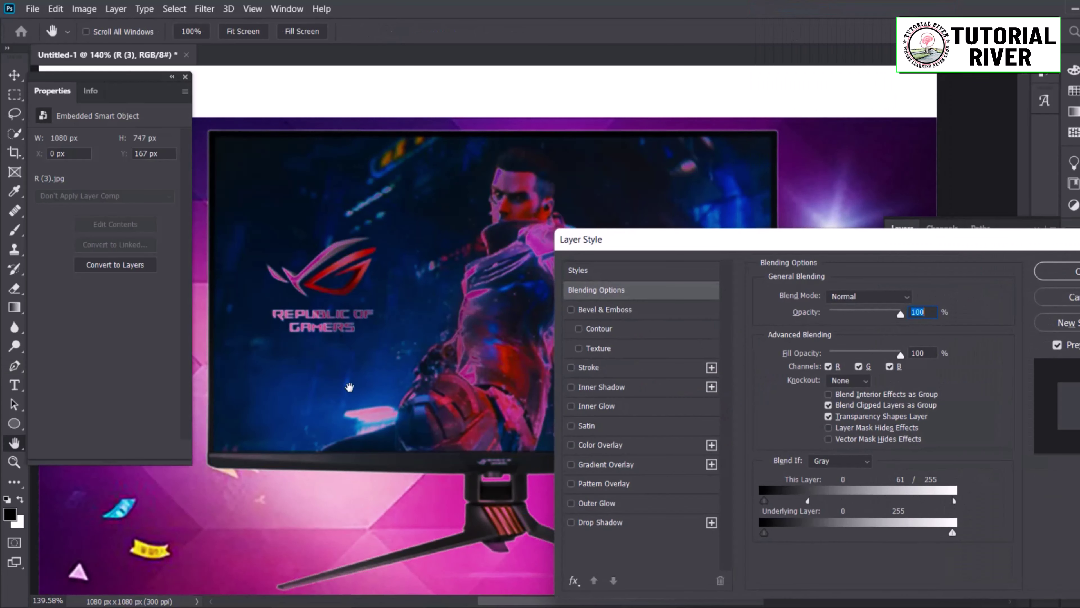
{"action": "scroll", "coordinate": [414, 389], "scroll_direction": "down", "scroll_amount": 2}
{"action": "scroll", "coordinate": [413, 389], "scroll_direction": "up", "scroll_amount": 5}
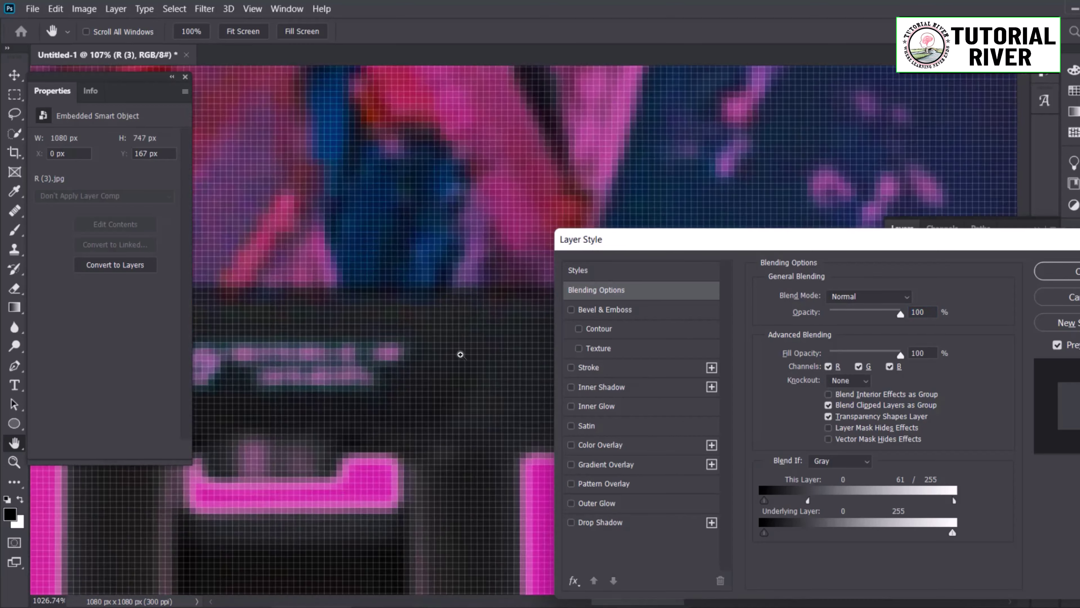
{"action": "scroll", "coordinate": [414, 389], "scroll_direction": "down", "scroll_amount": 6}
{"action": "scroll", "coordinate": [414, 389], "scroll_direction": "up", "scroll_amount": 3}
{"action": "left_click_drag", "start_coordinate": [806, 501], "coordinate": [845, 501]}
{"action": "left_click_drag", "start_coordinate": [765, 501], "coordinate": [765, 501]}
{"action": "left_click", "coordinate": [429, 369], "text": "alt"}
{"action": "left_click", "coordinate": [429, 369], "text": "alt"}
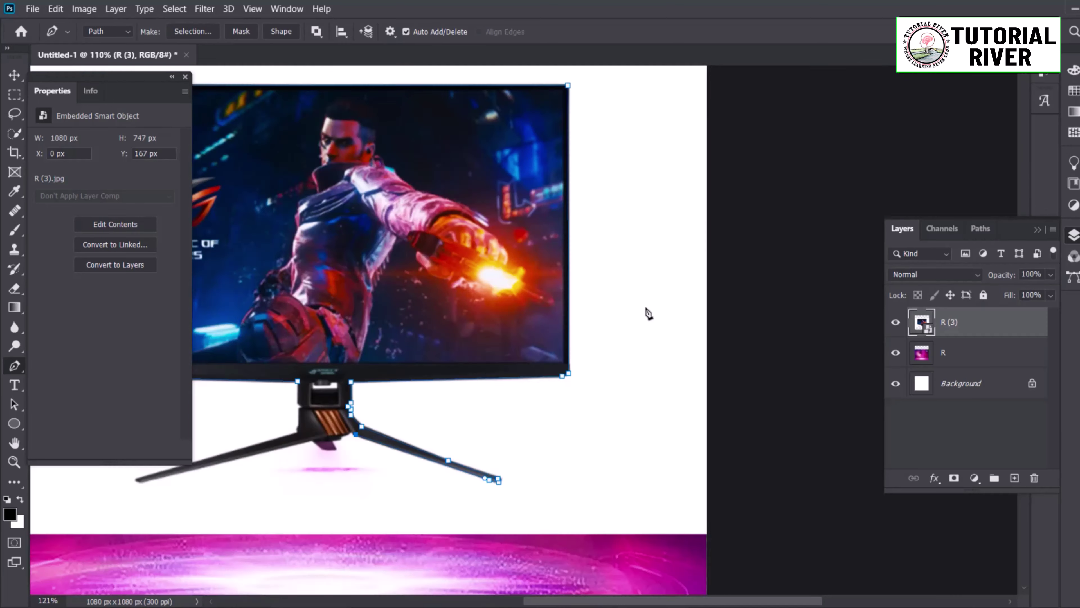
{"action": "scroll", "coordinate": [644, 311], "scroll_direction": "up", "scroll_amount": 2}
{"action": "scroll", "coordinate": [687, 325], "scroll_direction": "up", "scroll_amount": 2}
- Inspect the pen path along the stand neck, then load it as a selection with Ctrl+Enter
{"action": "scroll", "coordinate": [781, 357], "scroll_direction": "up", "scroll_amount": 2}
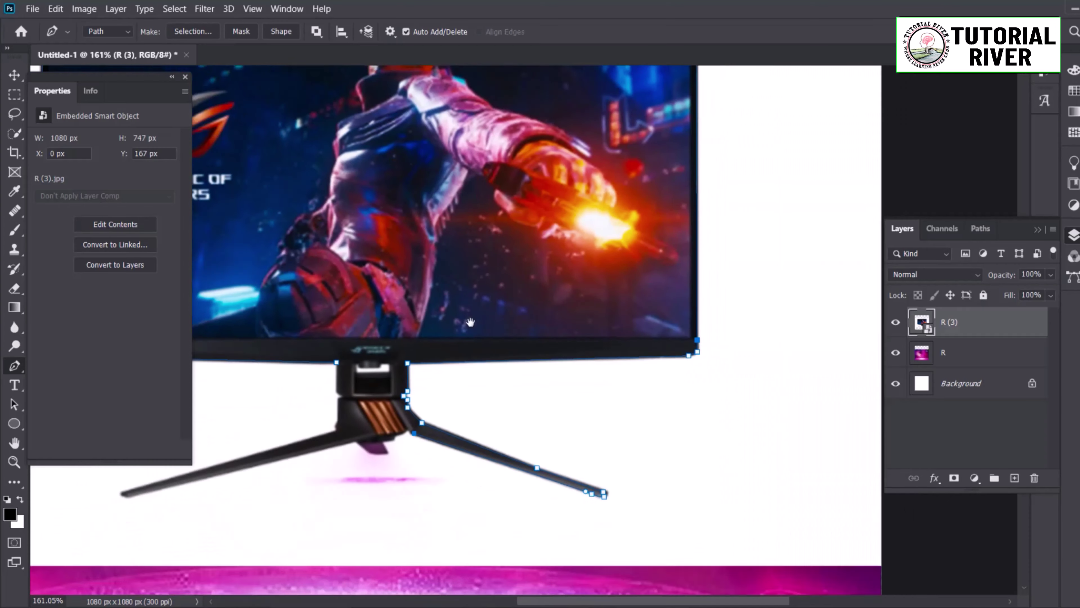
{"action": "left_click_drag", "start_coordinate": [470, 322], "coordinate": [470, 216]}
{"action": "scroll", "coordinate": [378, 298], "scroll_direction": "up", "scroll_amount": 5}
{"action": "left_click_drag", "start_coordinate": [365, 287], "coordinate": [582, 261]}
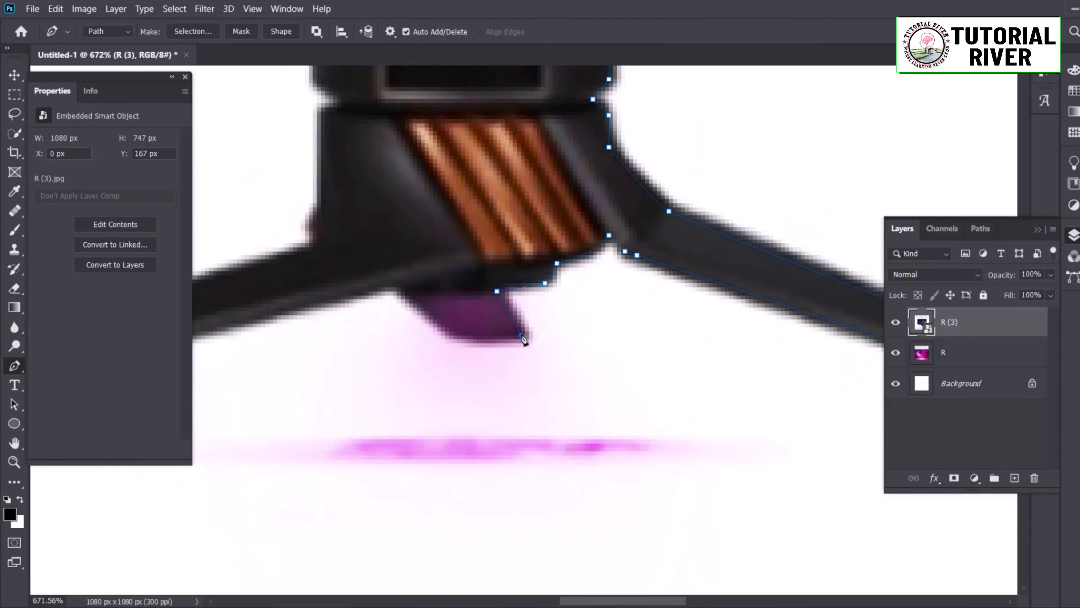
{"action": "left_click_drag", "start_coordinate": [490, 346], "coordinate": [653, 380]}
{"action": "left_click_drag", "start_coordinate": [406, 365], "coordinate": [616, 374]}
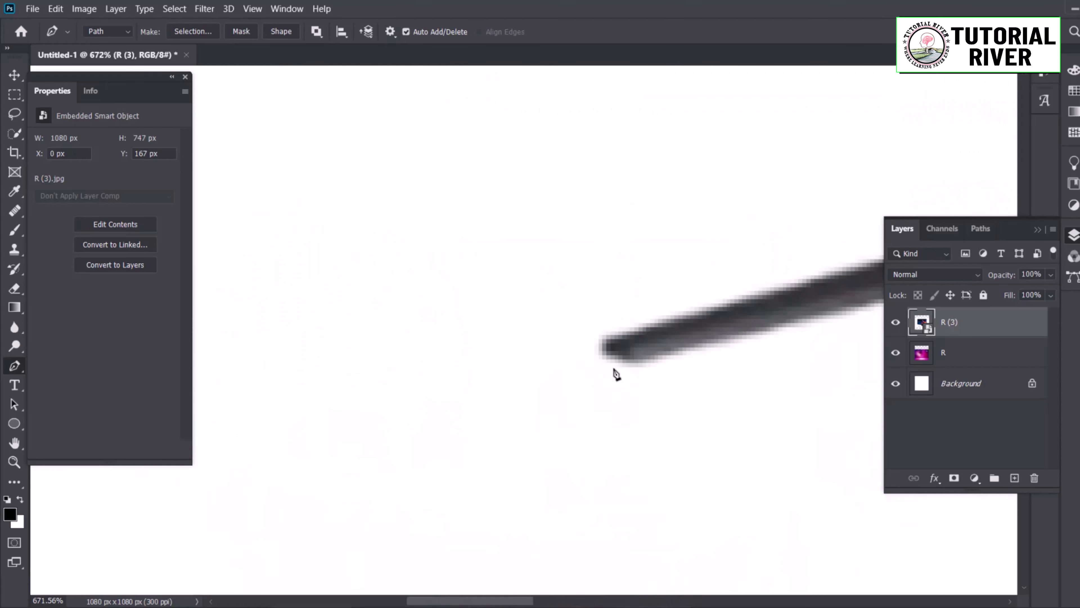
{"action": "scroll", "coordinate": [616, 354], "scroll_direction": "down", "scroll_amount": 2}
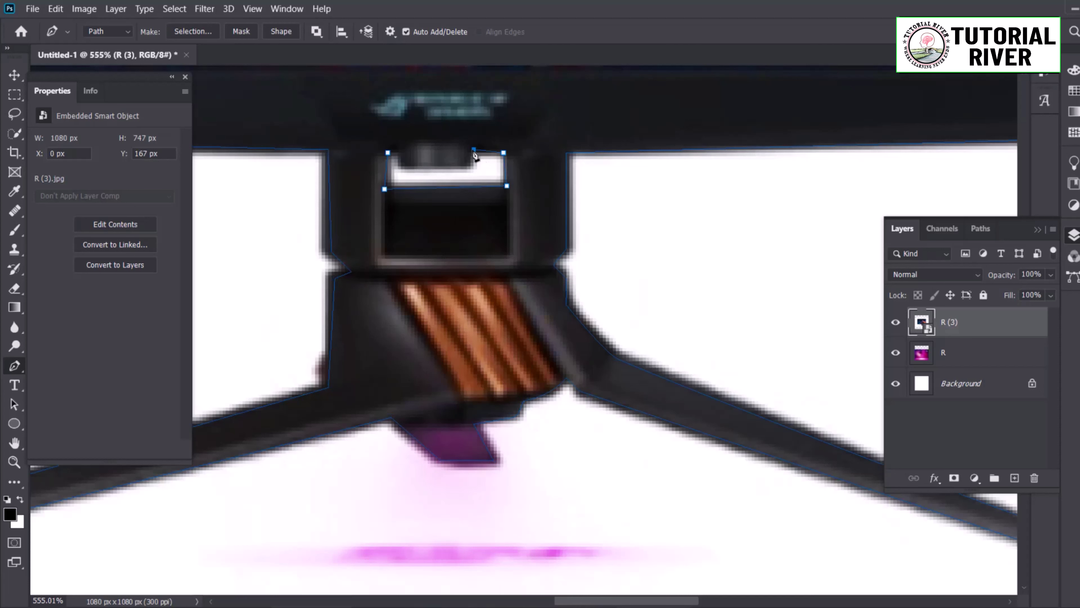
{"action": "scroll", "coordinate": [468, 340], "scroll_direction": "down", "scroll_amount": 5}
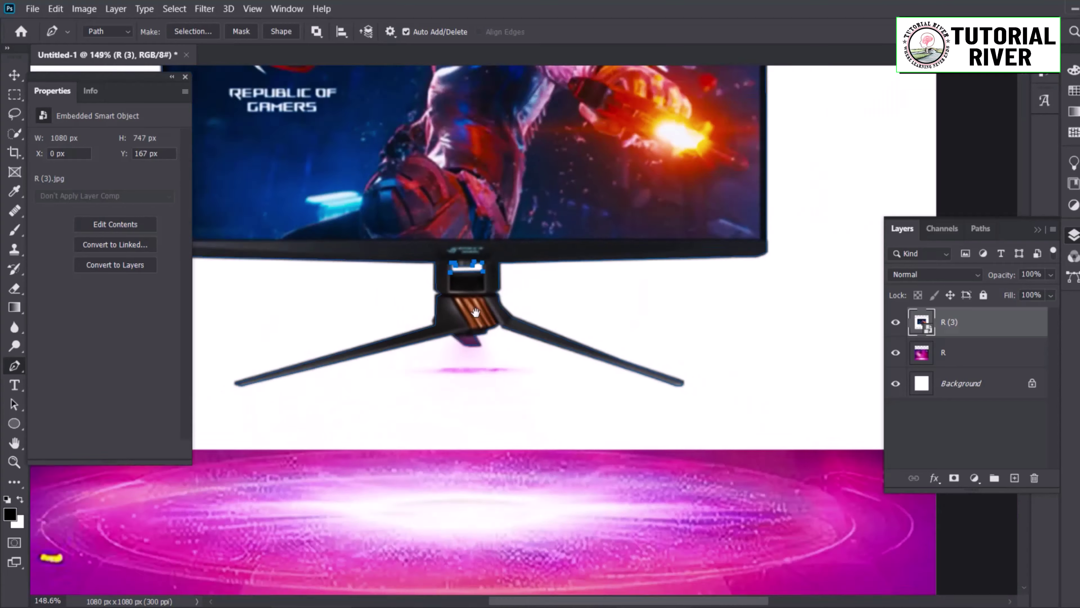
{"action": "scroll", "coordinate": [531, 508], "scroll_direction": "down", "scroll_amount": 2}
{"action": "scroll", "coordinate": [530, 507], "scroll_direction": "up", "scroll_amount": 2}
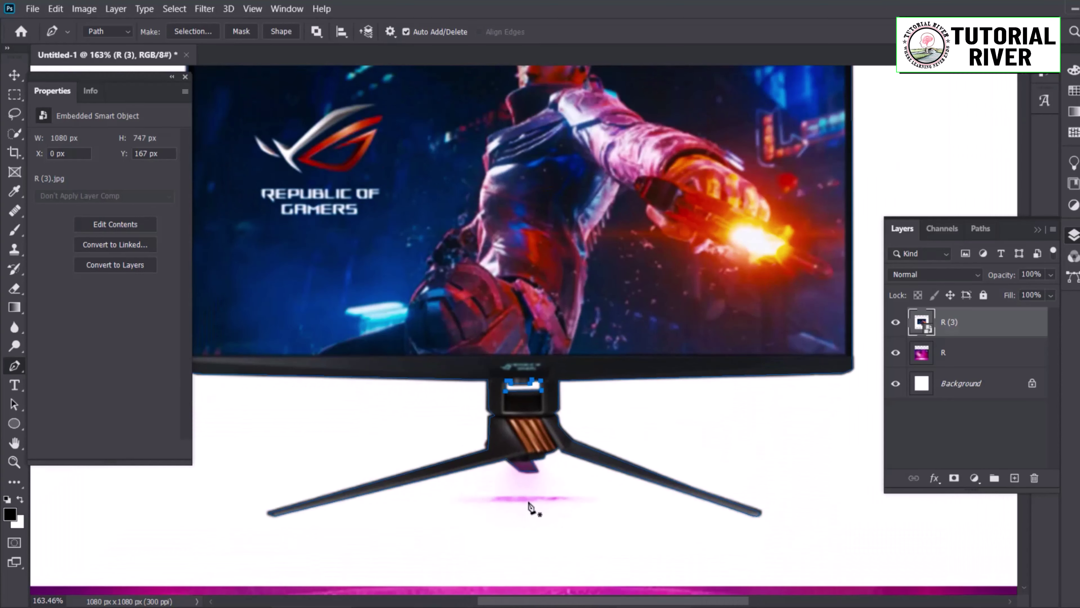
{"action": "key", "text": "ctrl+Return"}
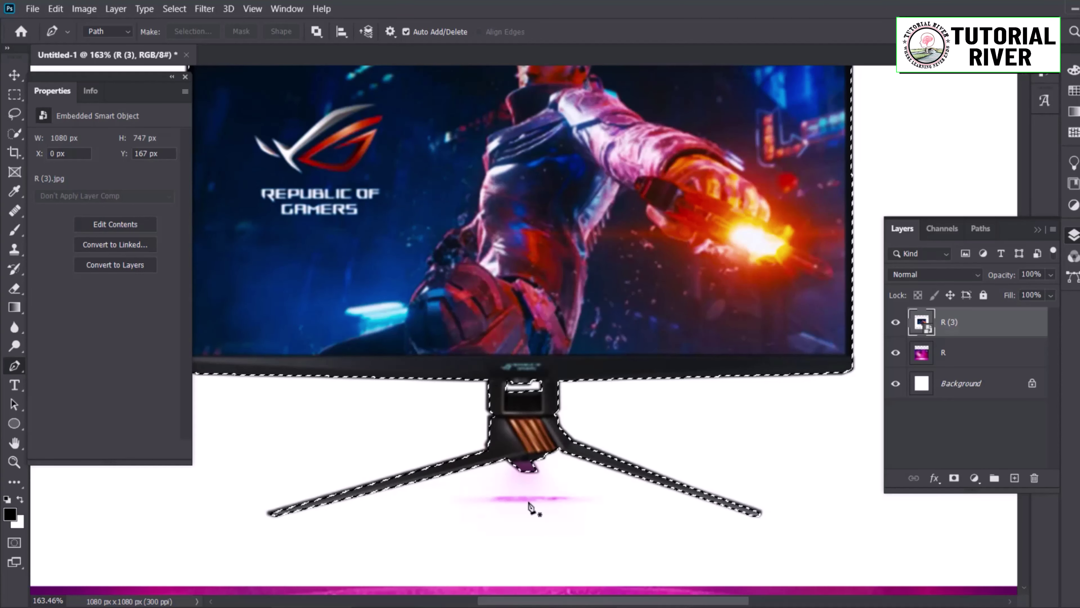
- Rasterize R (3) and delete the white backdrop using the inverted monitor selection
{"action": "key", "text": "shift+F6"}
{"action": "key", "text": "Return"}
{"action": "scroll", "coordinate": [735, 405], "scroll_direction": "down", "scroll_amount": 3}
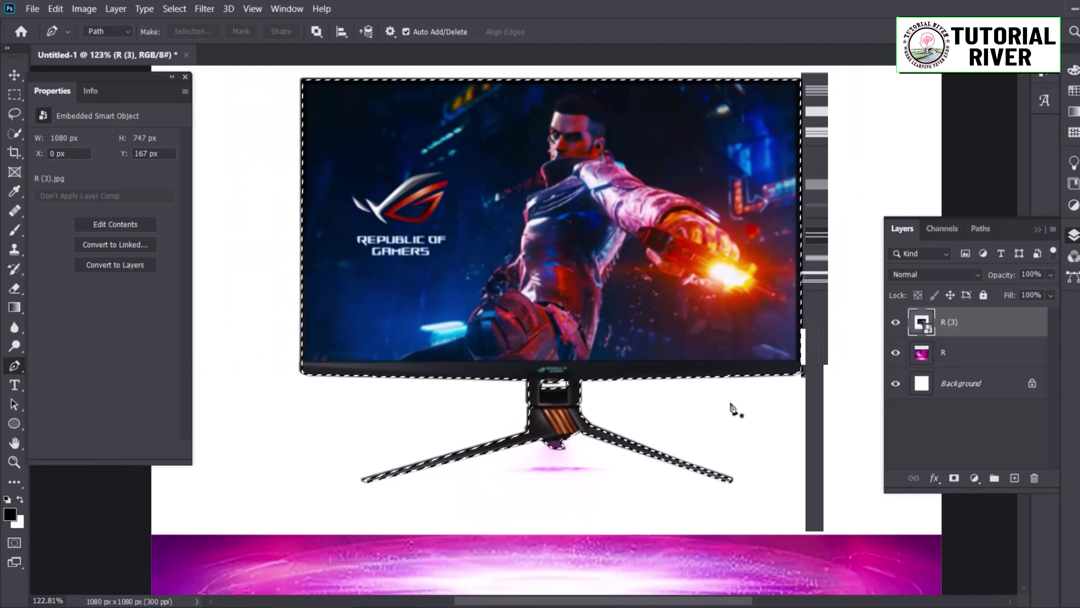
{"action": "right_click", "coordinate": [936, 327]}
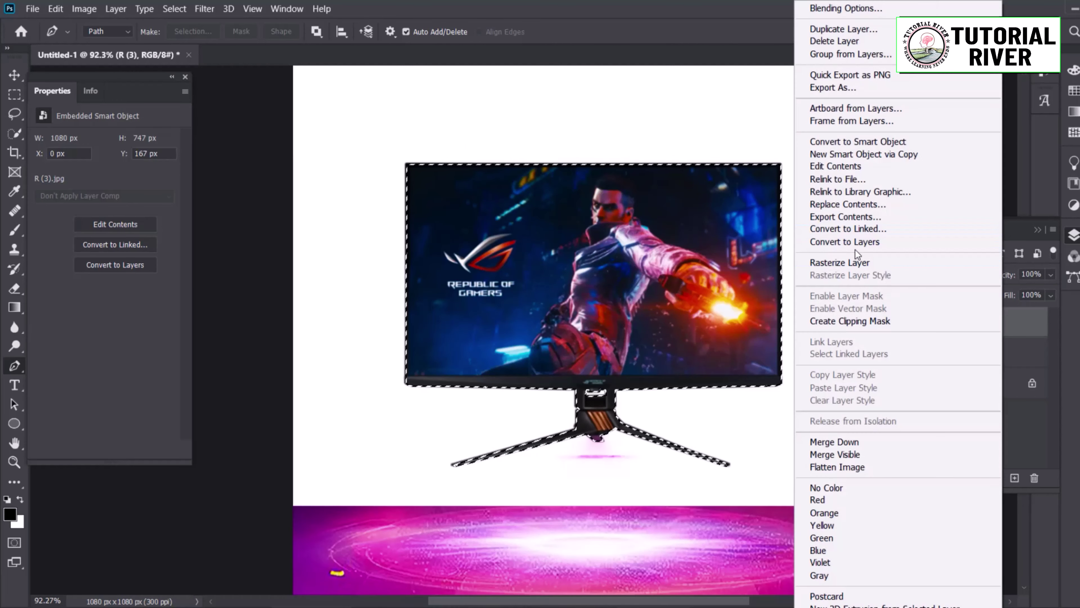
{"action": "left_click", "coordinate": [860, 260]}
{"action": "key", "text": "ctrl+shift+i"}
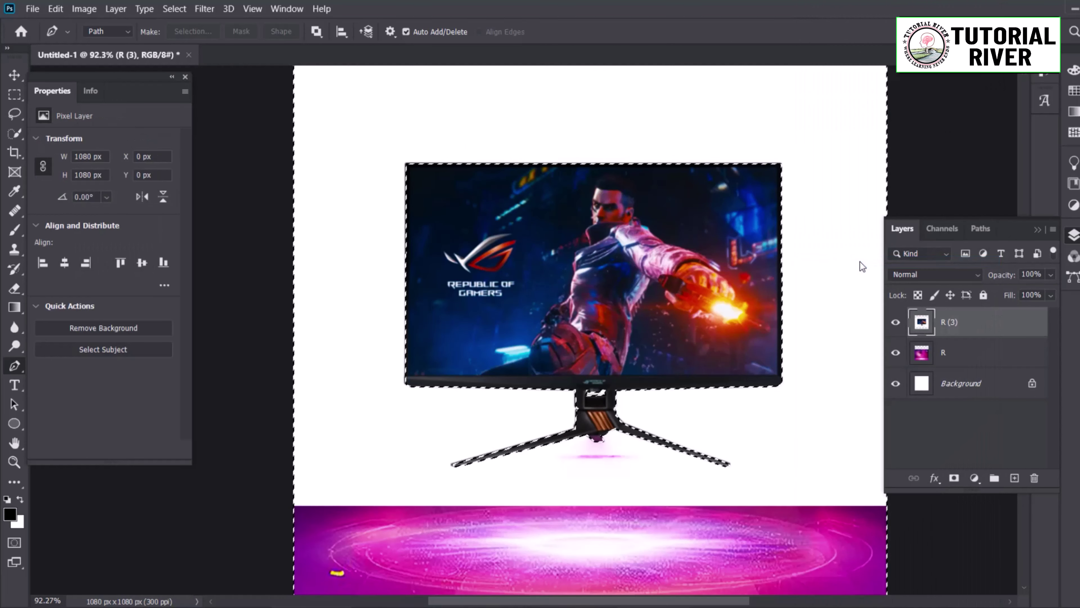
{"action": "key", "text": "Delete"}
{"action": "key", "text": "ctrl+d"}
- Move the cut-out monitor lower on the canvas and select background layer R
{"action": "scroll", "coordinate": [860, 261], "scroll_direction": "down", "scroll_amount": 1}
{"action": "left_click", "coordinate": [13, 76]}
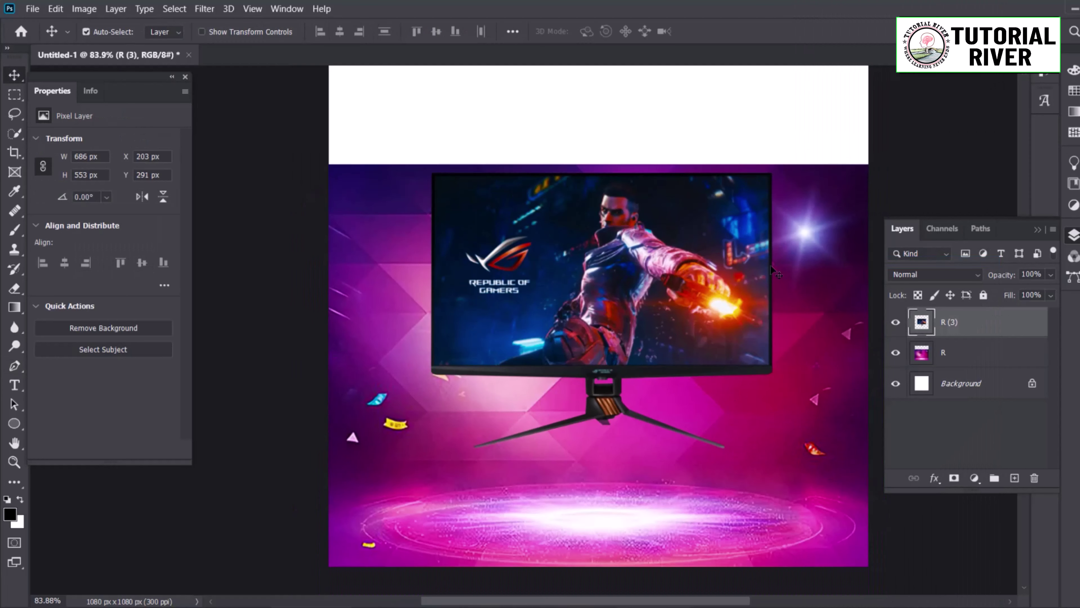
{"action": "left_click_drag", "start_coordinate": [689, 270], "coordinate": [689, 350]}
{"action": "scroll", "coordinate": [728, 310], "scroll_direction": "down", "scroll_amount": 1}
{"action": "left_click", "coordinate": [728, 310]}
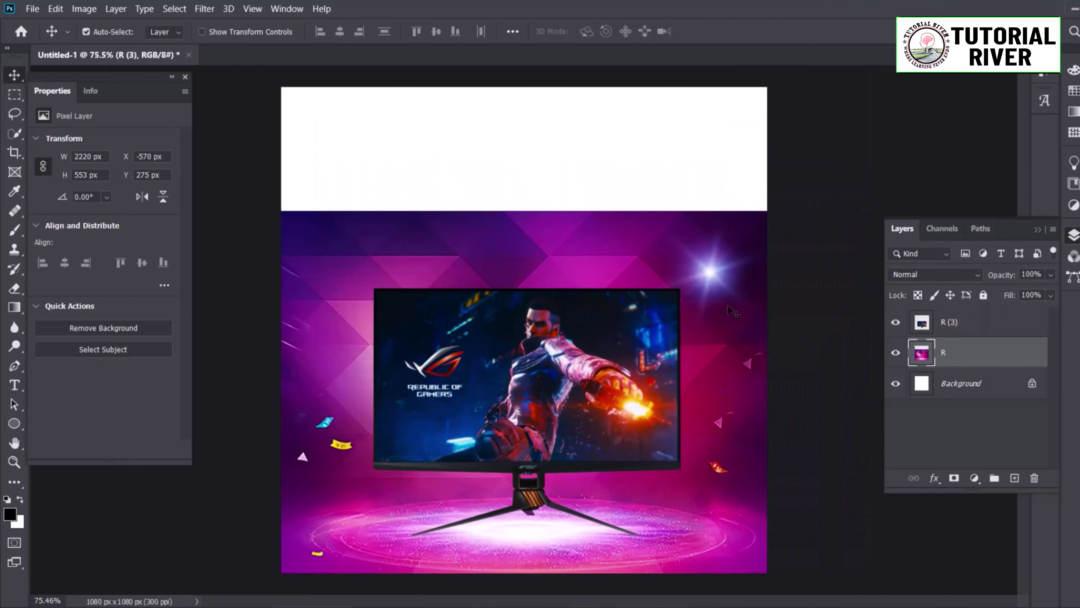
- Add a Hue/Saturation adjustment layer clipped to background layer R
{"action": "left_click", "coordinate": [978, 479]}
{"action": "left_click", "coordinate": [1004, 266]}
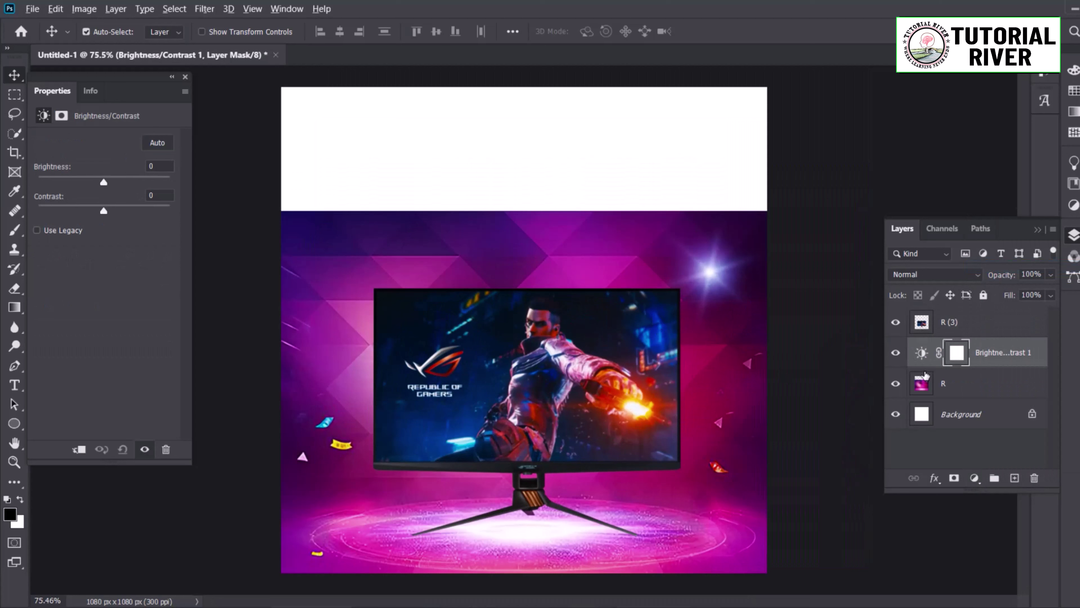
{"action": "key", "text": "ctrl+z"}
{"action": "left_click", "coordinate": [974, 478]}
{"action": "left_click", "coordinate": [1004, 334]}
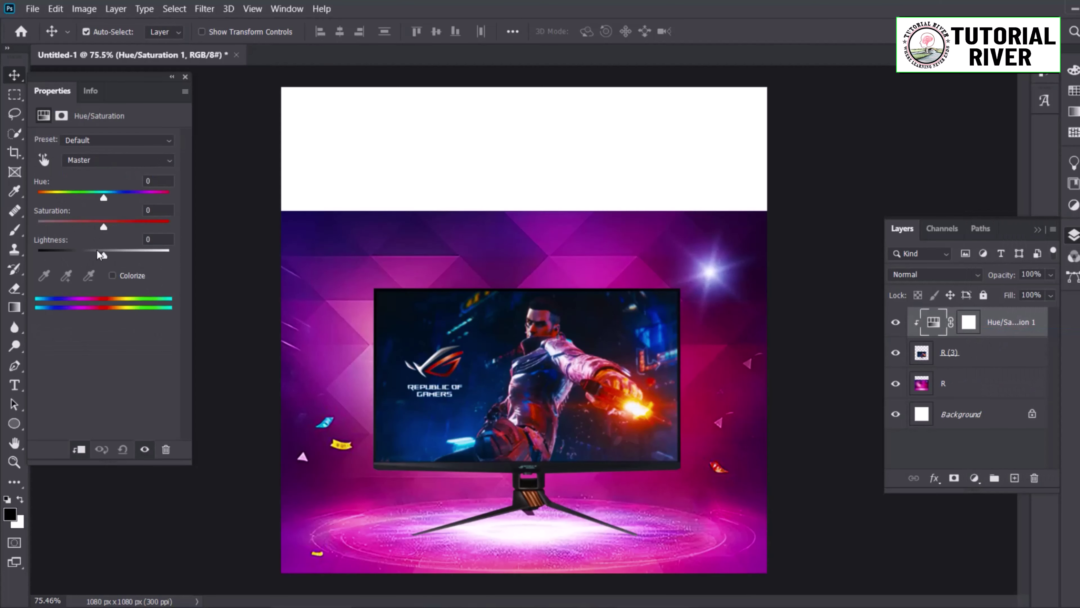
{"action": "key", "text": "ctrl+bracketleft"}
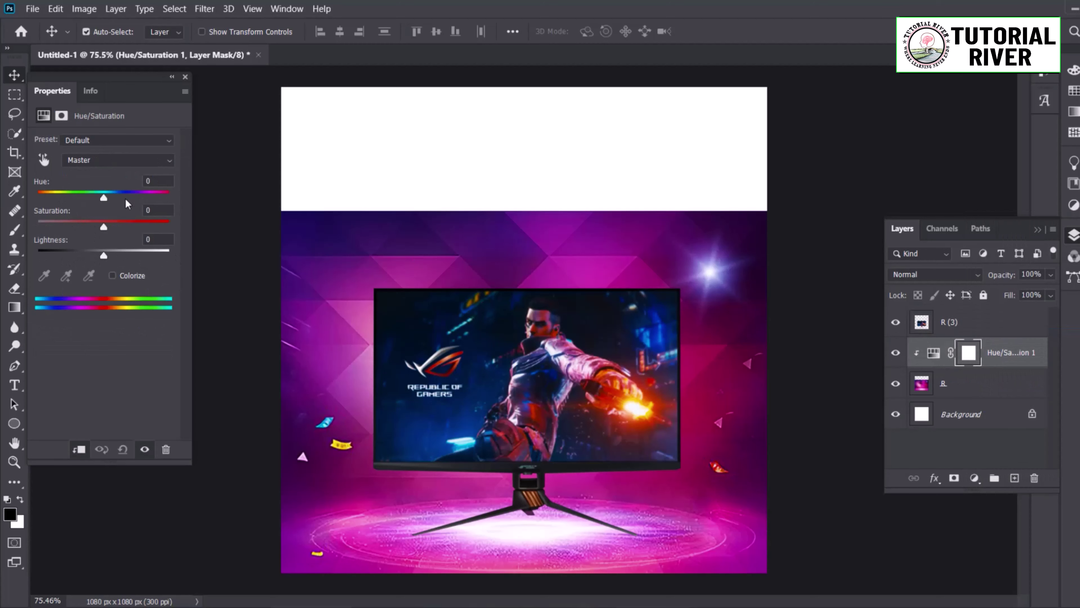
- Set Saturation to -80 and Lightness to +3, then nudge the monitor slightly left
{"action": "left_click_drag", "start_coordinate": [104, 226], "coordinate": [58, 228]}
{"action": "left_click_drag", "start_coordinate": [103, 255], "coordinate": [133, 255]}
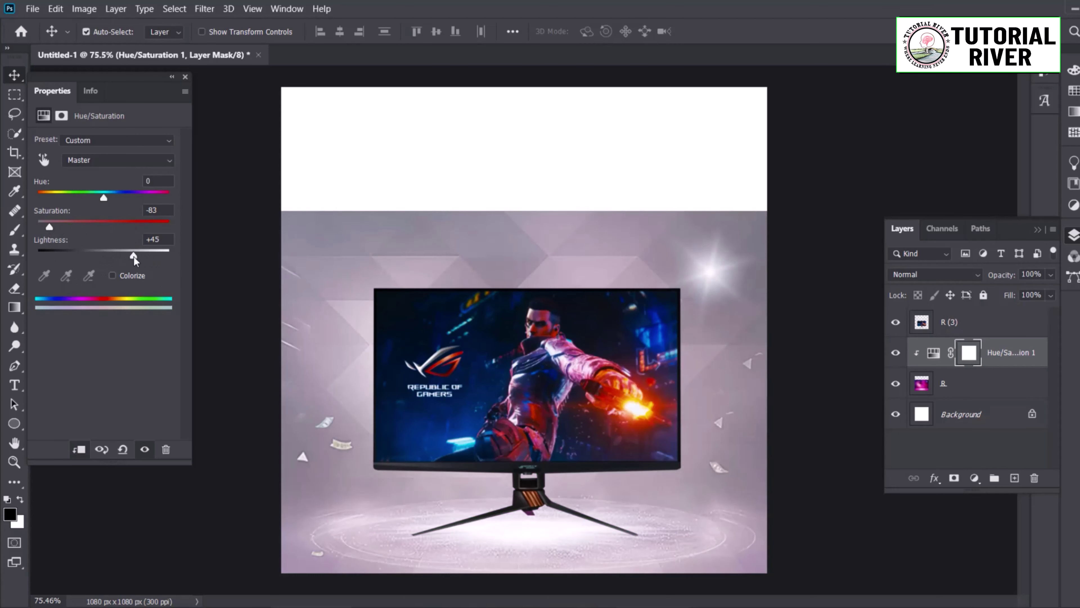
{"action": "left_click_drag", "start_coordinate": [49, 227], "coordinate": [60, 227]}
{"action": "left_click_drag", "start_coordinate": [133, 255], "coordinate": [106, 255]}
{"action": "scroll", "coordinate": [640, 306], "scroll_direction": "up", "scroll_amount": 1}
{"action": "scroll", "coordinate": [640, 307], "scroll_direction": "down", "scroll_amount": 2}
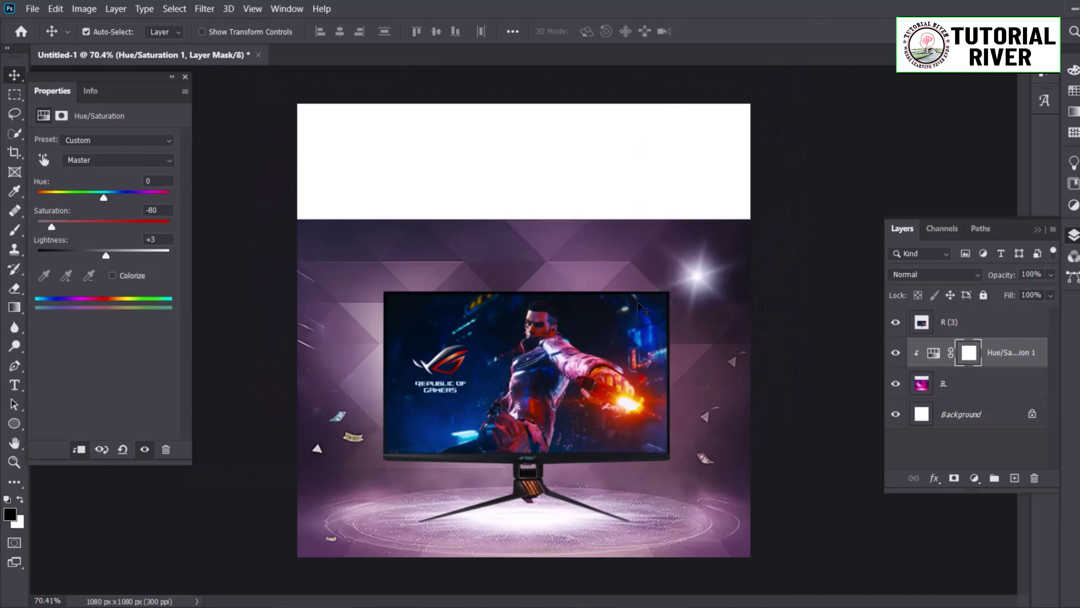
{"action": "left_click_drag", "start_coordinate": [640, 307], "coordinate": [638, 307]}
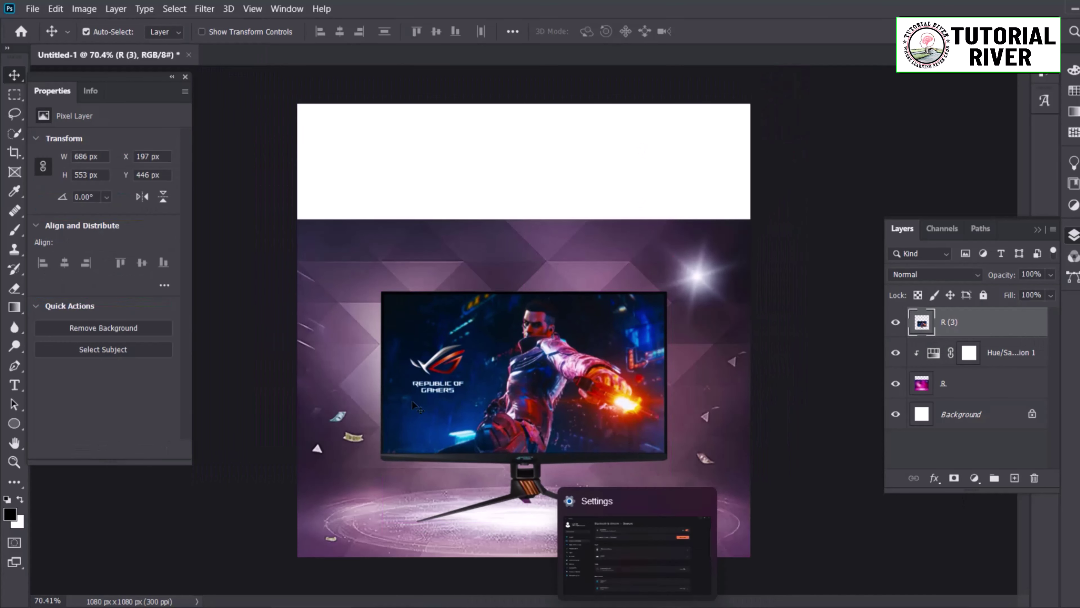
- Place 514419-stage-background-images-3840x2160-for-ipad-2 into the poster, enlarged and moved upward
{"action": "scroll", "coordinate": [412, 404], "scroll_direction": "down", "scroll_amount": 1}
{"action": "left_click_drag", "start_coordinate": [749, 4], "coordinate": [748, 264]}
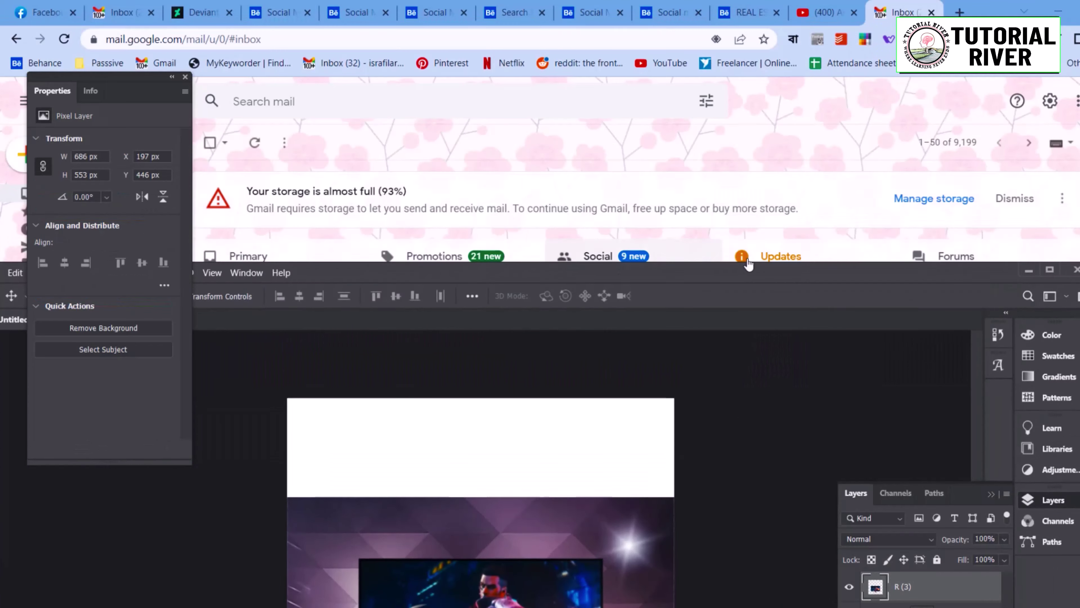
{"action": "left_click", "coordinate": [1058, 8]}
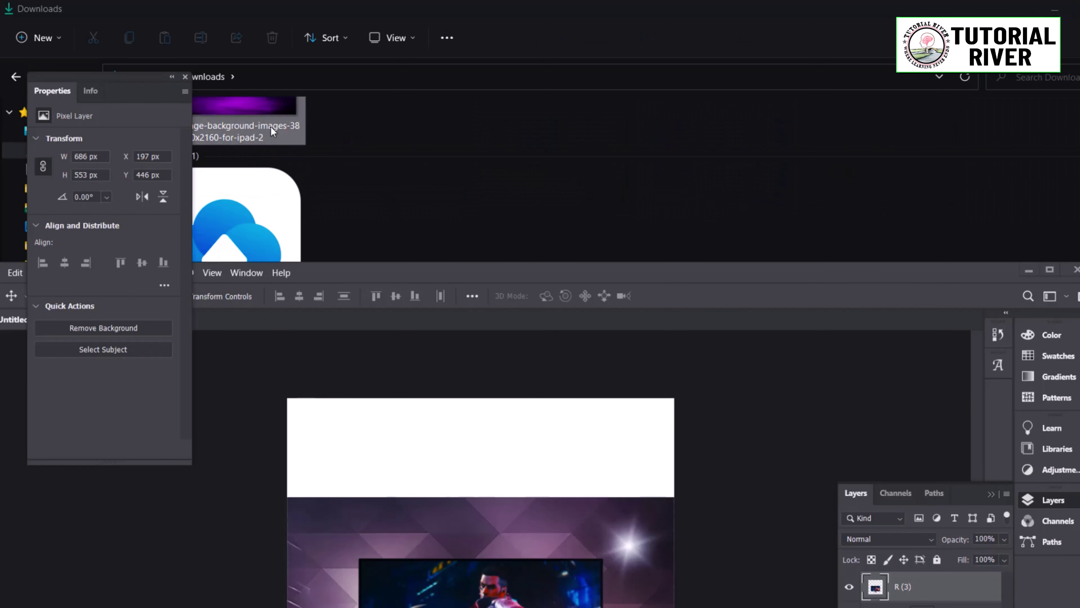
{"action": "left_click_drag", "start_coordinate": [270, 126], "coordinate": [930, 297]}
{"action": "key", "text": "super+Up"}
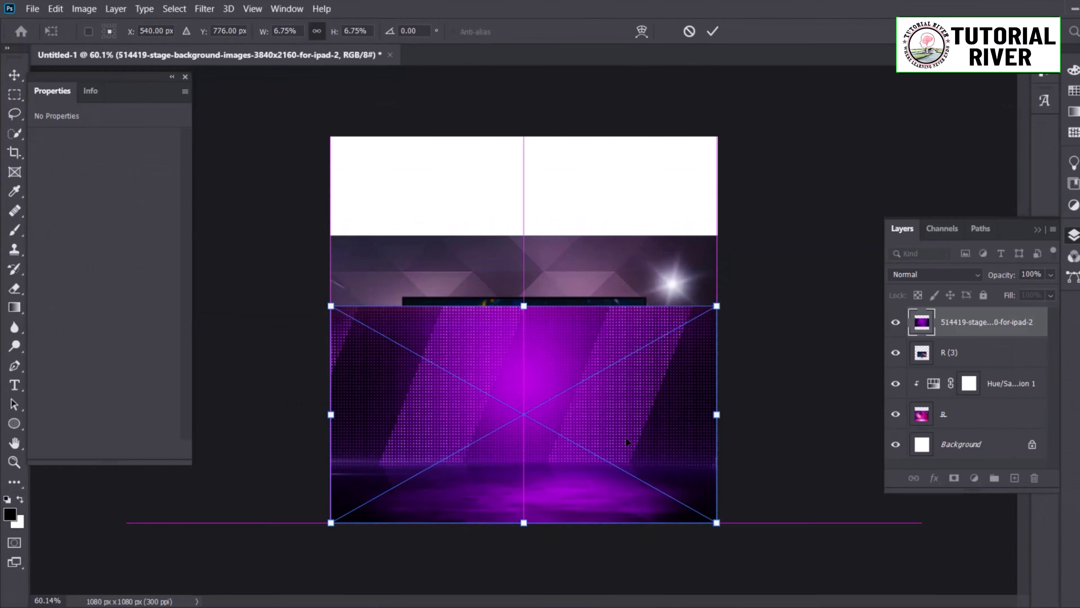
{"action": "left_click_drag", "start_coordinate": [523, 305], "coordinate": [530, 210]}
{"action": "left_click_drag", "start_coordinate": [547, 247], "coordinate": [554, 186]}
{"action": "key", "text": "Return"}
- Put the stage layer below R (3) and position it at 1742 x 980 covering the top strip
{"action": "left_click_drag", "start_coordinate": [948, 333], "coordinate": [928, 366]}
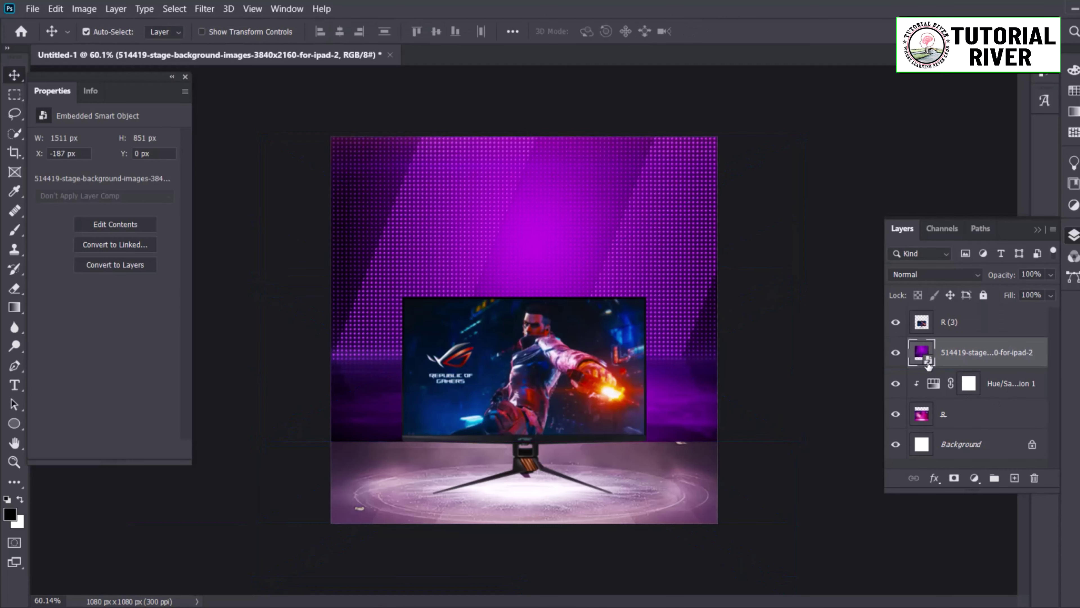
{"action": "left_click_drag", "start_coordinate": [675, 438], "coordinate": [674, 464]}
{"action": "key", "text": "ctrl+t"}
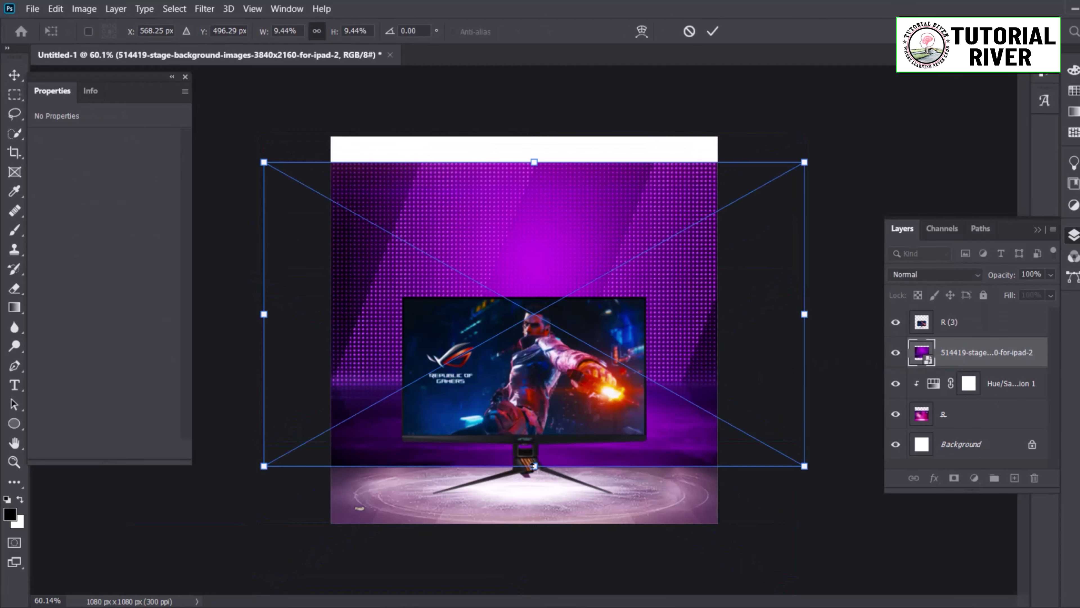
{"action": "left_click_drag", "start_coordinate": [543, 478], "coordinate": [544, 453]}
{"action": "key", "text": "Return"}
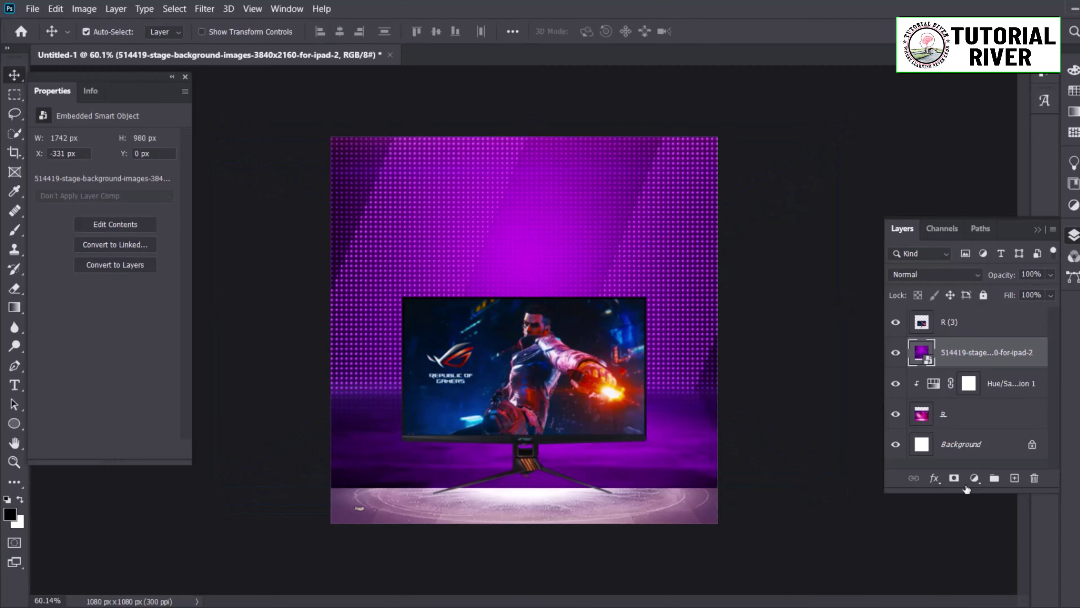
- Mask the stage image's lower band with a brush and move Hue/Saturation above it
{"action": "left_click", "coordinate": [954, 478]}
{"action": "key", "text": "b"}
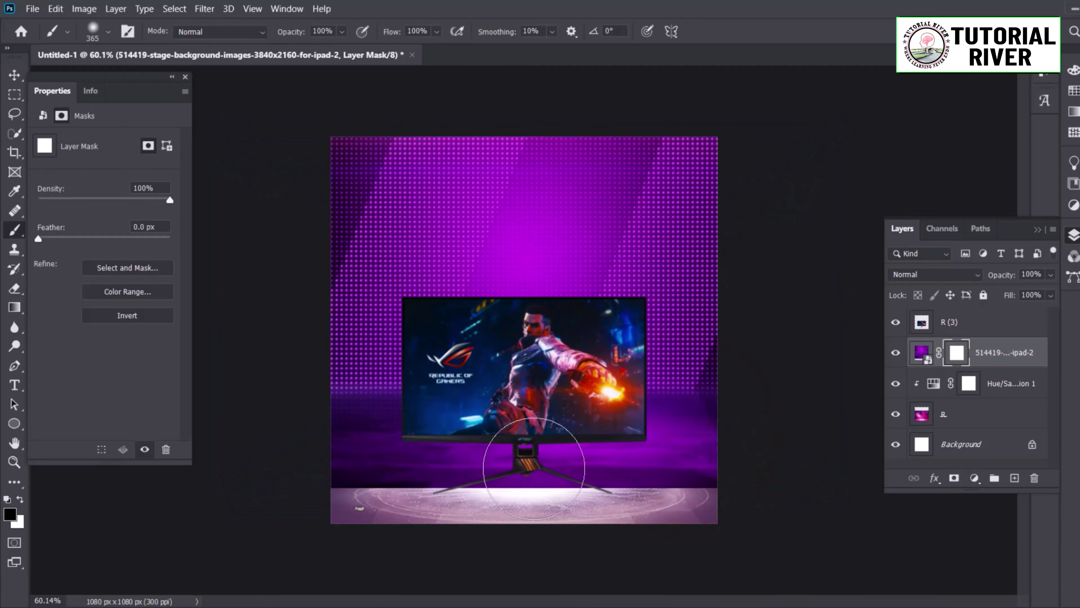
{"action": "mouse_move", "coordinate": [533, 468]}
{"action": "left_mouse_down"}
{"action": "mouse_move", "coordinate": [692, 459]}
{"action": "mouse_move", "coordinate": [347, 466]}
{"action": "left_mouse_up"}
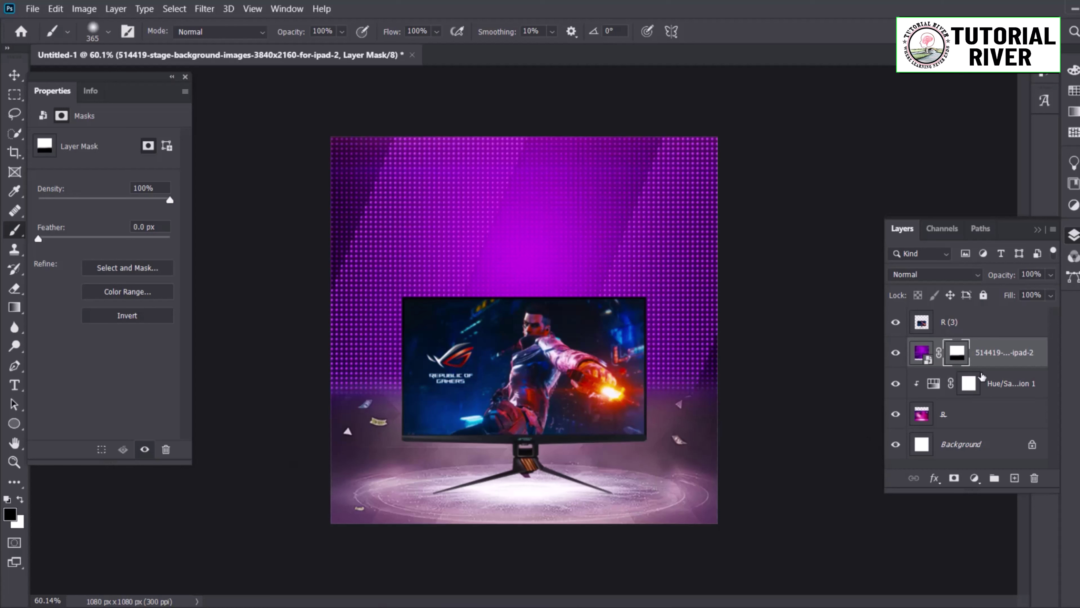
{"action": "left_click_drag", "start_coordinate": [940, 279], "coordinate": [1053, 277]}
{"action": "left_click_drag", "start_coordinate": [1008, 387], "coordinate": [1013, 340]}
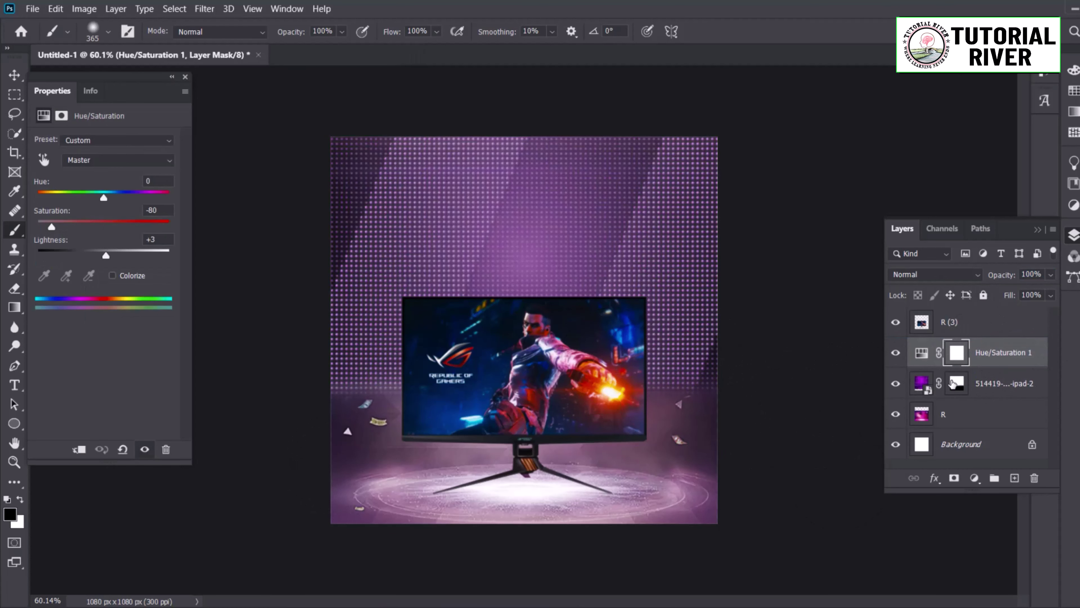
- Set a larger white brush on the stage mask, then select Hue/Saturation 1 and show the adjustment list
{"action": "left_click", "coordinate": [956, 383]}
{"action": "key", "text": "x"}
{"action": "key", "text": "bracketright"}
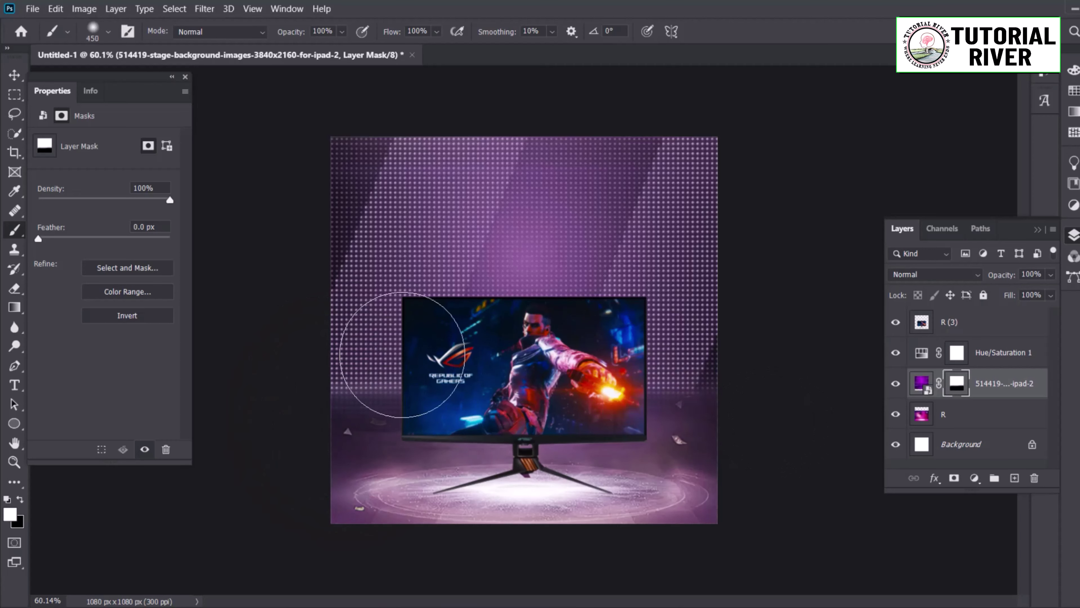
{"action": "scroll", "coordinate": [460, 408], "scroll_direction": "up", "scroll_amount": 5}
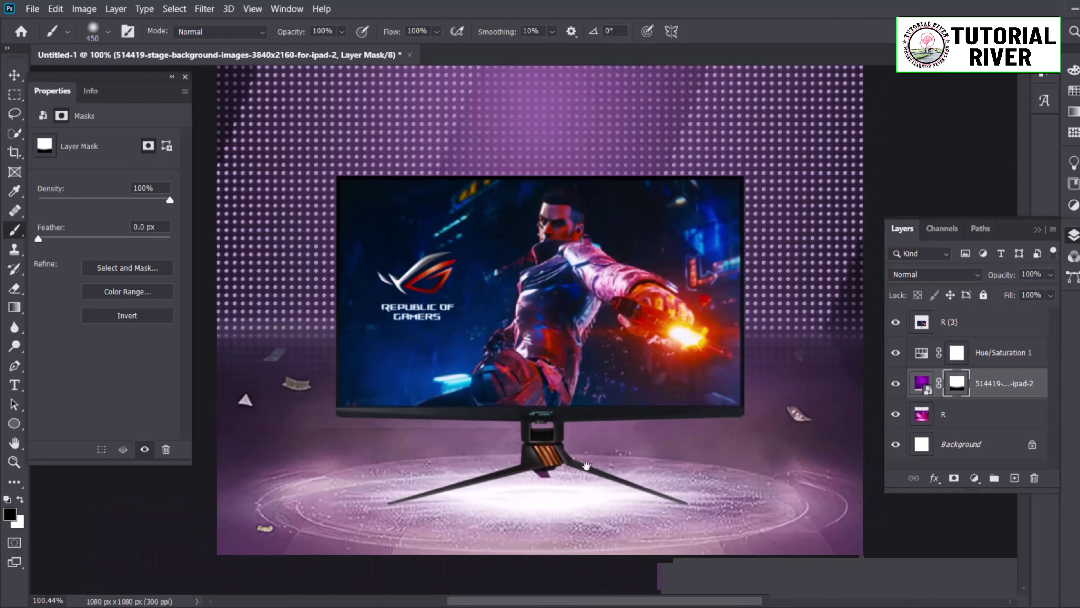
{"action": "key", "text": "v"}
{"action": "scroll", "coordinate": [536, 417], "scroll_direction": "down", "scroll_amount": 3}
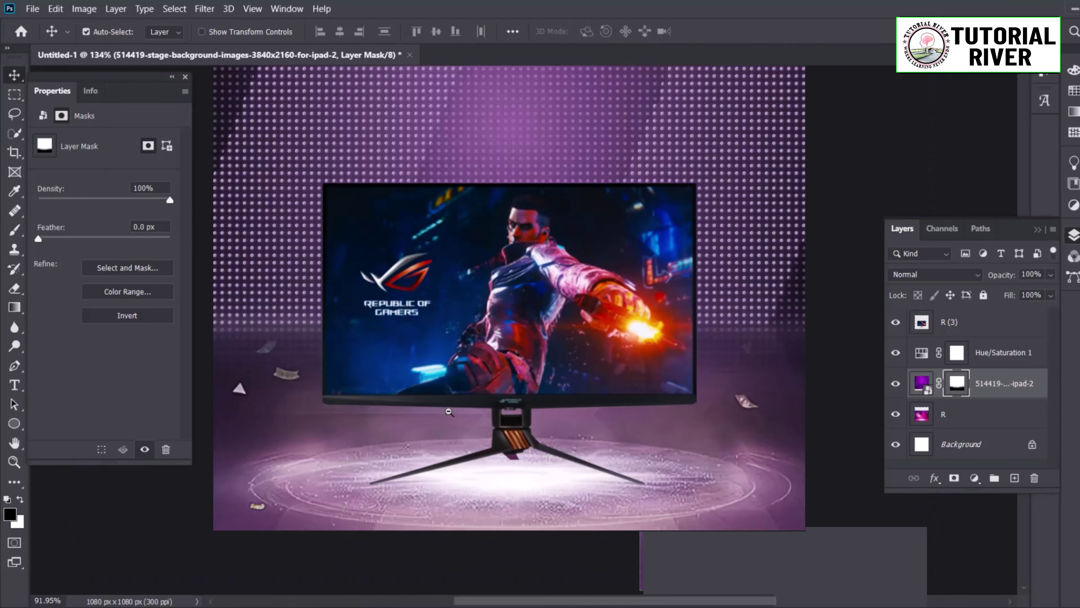
{"action": "left_click", "coordinate": [991, 352]}
{"action": "left_click", "coordinate": [973, 478]}
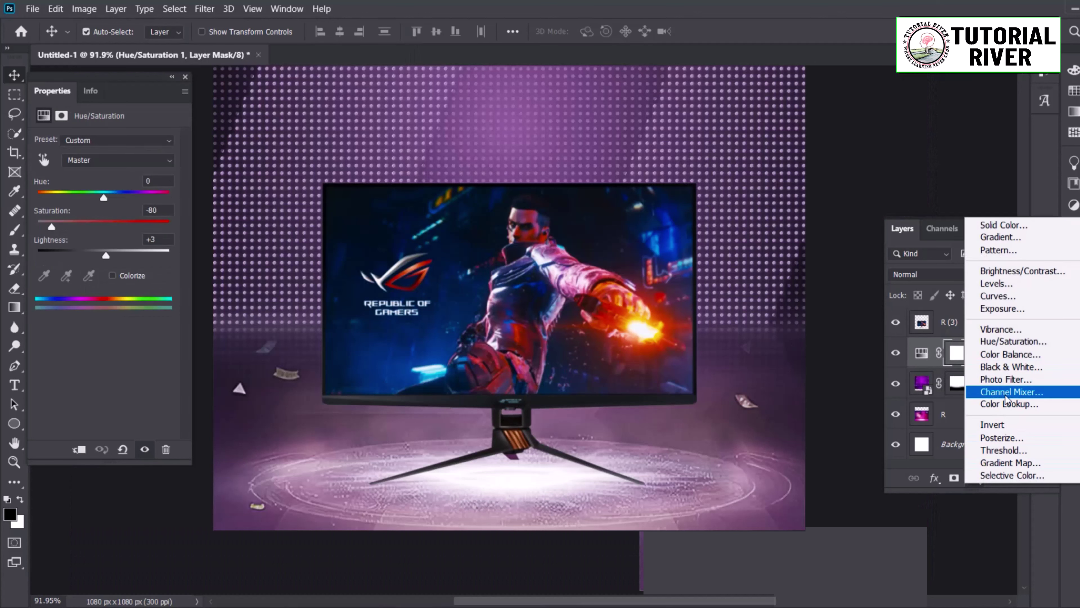
- Grey the backdrop with a Black & White layer: Reds -30, Cyans 286, Blues -160, Magentas -4
{"action": "left_click", "coordinate": [1011, 366]}
{"action": "scroll", "coordinate": [510, 332], "scroll_direction": "down", "scroll_amount": 1}
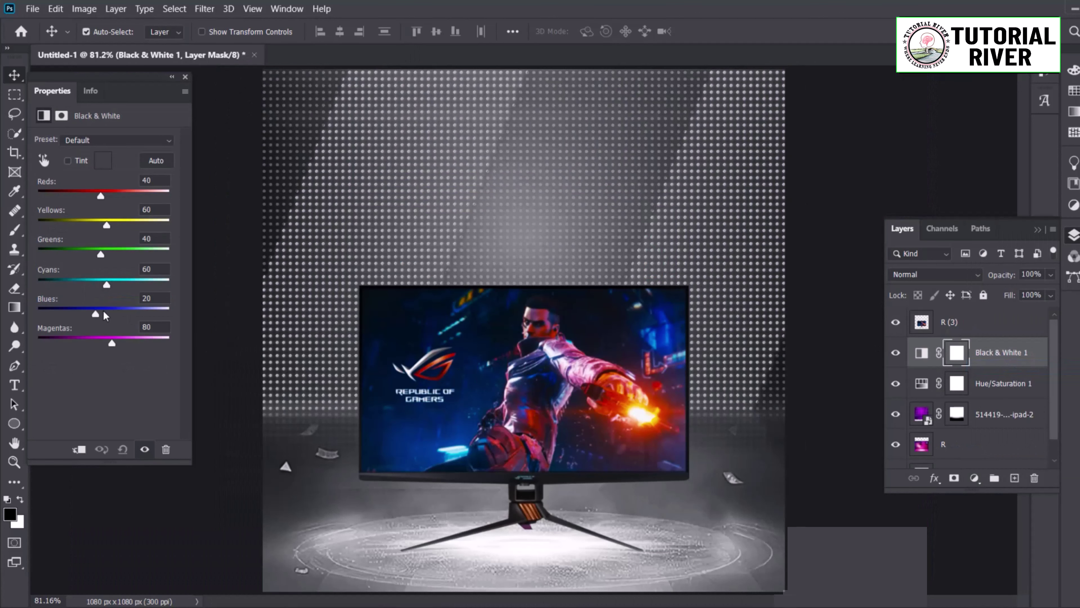
{"action": "left_click_drag", "start_coordinate": [103, 314], "coordinate": [49, 320]}
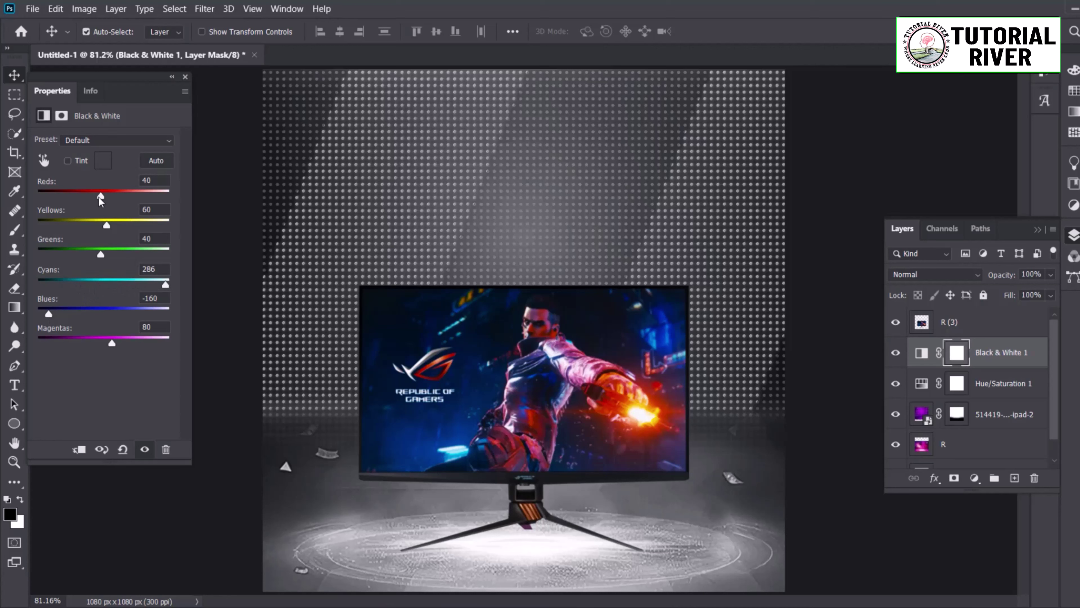
{"action": "left_click_drag", "start_coordinate": [100, 198], "coordinate": [133, 199]}
{"action": "scroll", "coordinate": [593, 406], "scroll_direction": "up", "scroll_amount": 1}
{"action": "scroll", "coordinate": [592, 406], "scroll_direction": "down", "scroll_amount": 2}
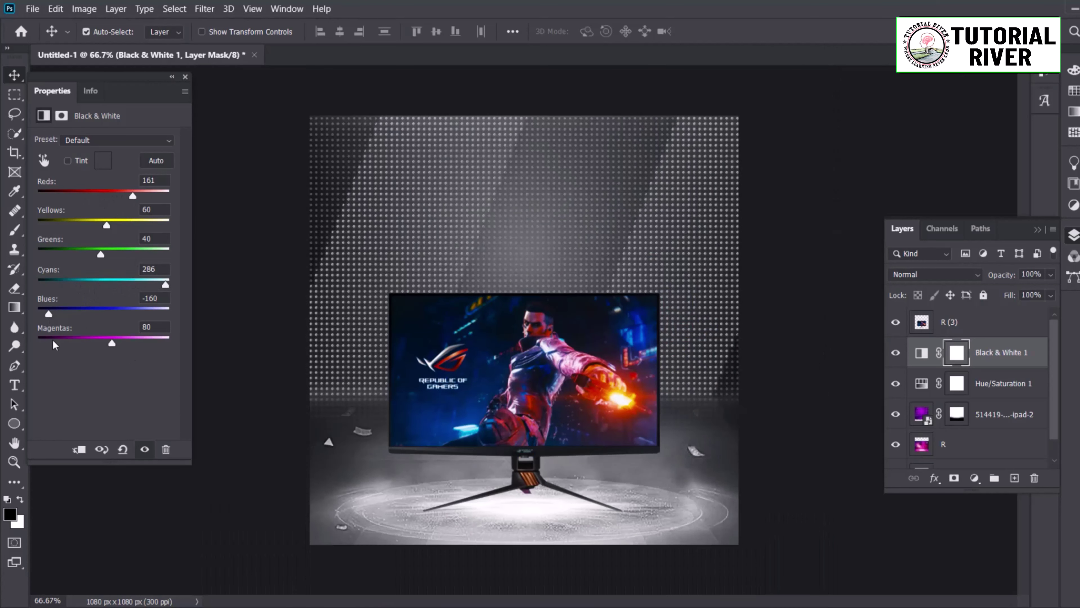
{"action": "mouse_move", "coordinate": [112, 343]}
{"action": "left_mouse_down"}
{"action": "mouse_move", "coordinate": [58, 344]}
{"action": "mouse_move", "coordinate": [89, 343]}
{"action": "left_mouse_up"}
{"action": "mouse_move", "coordinate": [133, 196]}
{"action": "left_mouse_down"}
{"action": "mouse_move", "coordinate": [163, 195]}
{"action": "mouse_move", "coordinate": [84, 206]}
{"action": "left_mouse_up"}
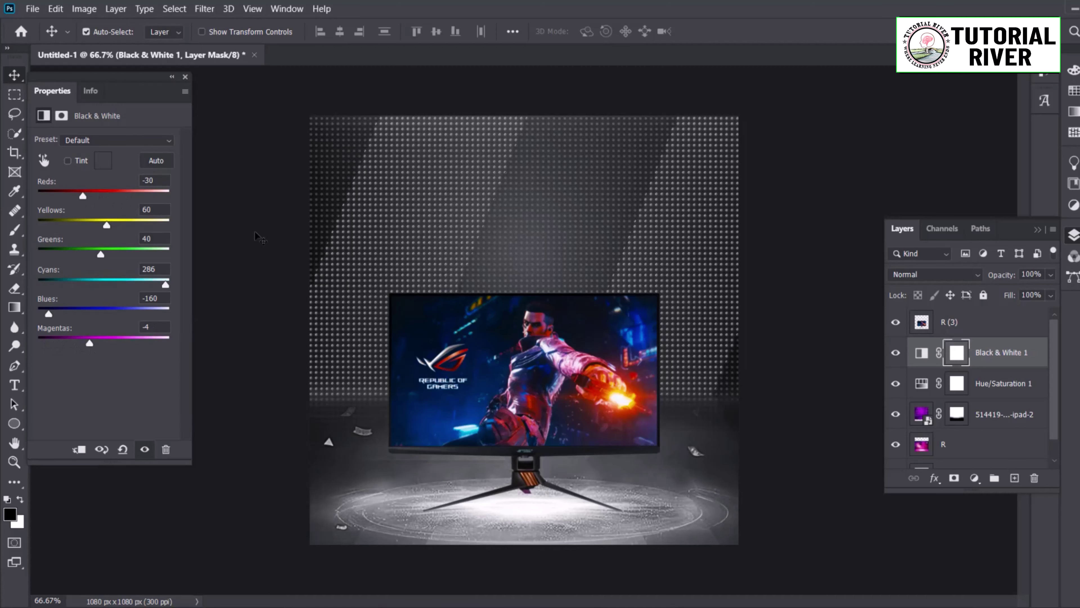
{"action": "scroll", "coordinate": [614, 422], "scroll_direction": "up", "scroll_amount": 3}
{"action": "scroll", "coordinate": [615, 422], "scroll_direction": "up", "scroll_amount": 3}
- Paint a soft black dot on a new layer and squash it into a thin shadow
{"action": "key", "text": "b"}
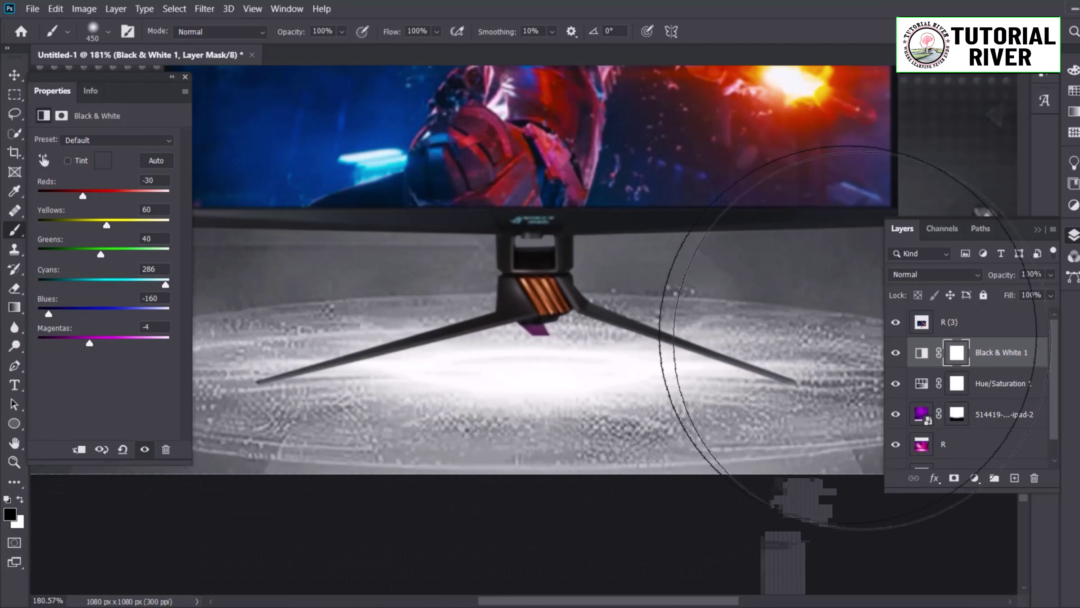
{"action": "left_click", "coordinate": [1015, 478]}
{"action": "right_click", "coordinate": [662, 332]}
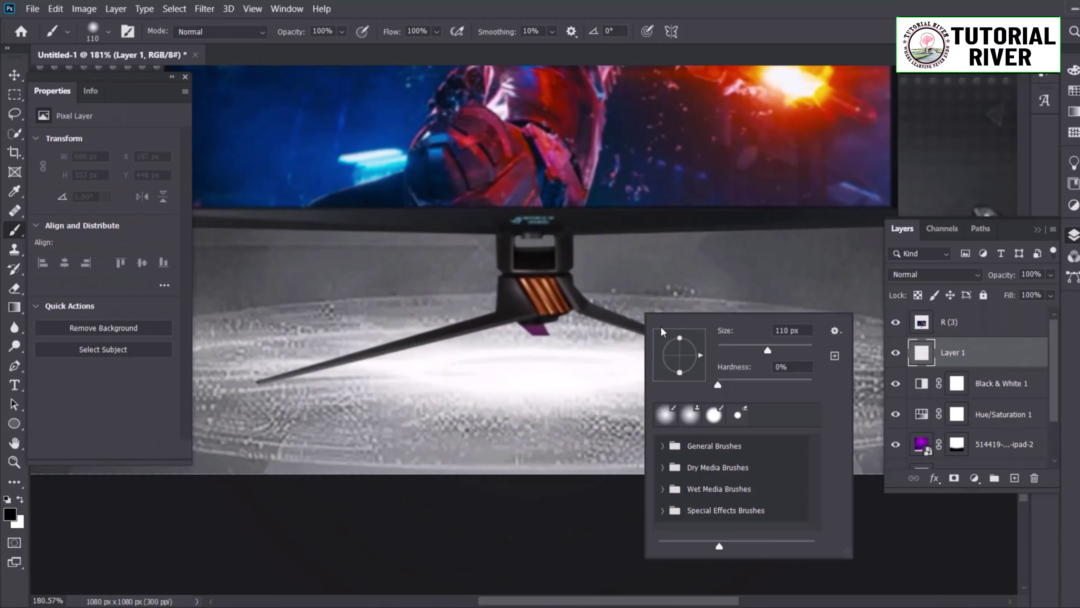
{"action": "left_click", "coordinate": [560, 298]}
{"action": "key", "text": "ctrl+t"}
{"action": "mouse_move", "coordinate": [555, 194]}
{"action": "left_mouse_down"}
{"action": "mouse_move", "coordinate": [567, 328]}
{"action": "mouse_move", "coordinate": [651, 192]}
{"action": "mouse_move", "coordinate": [556, 361]}
{"action": "mouse_move", "coordinate": [778, 392]}
{"action": "left_mouse_up"}
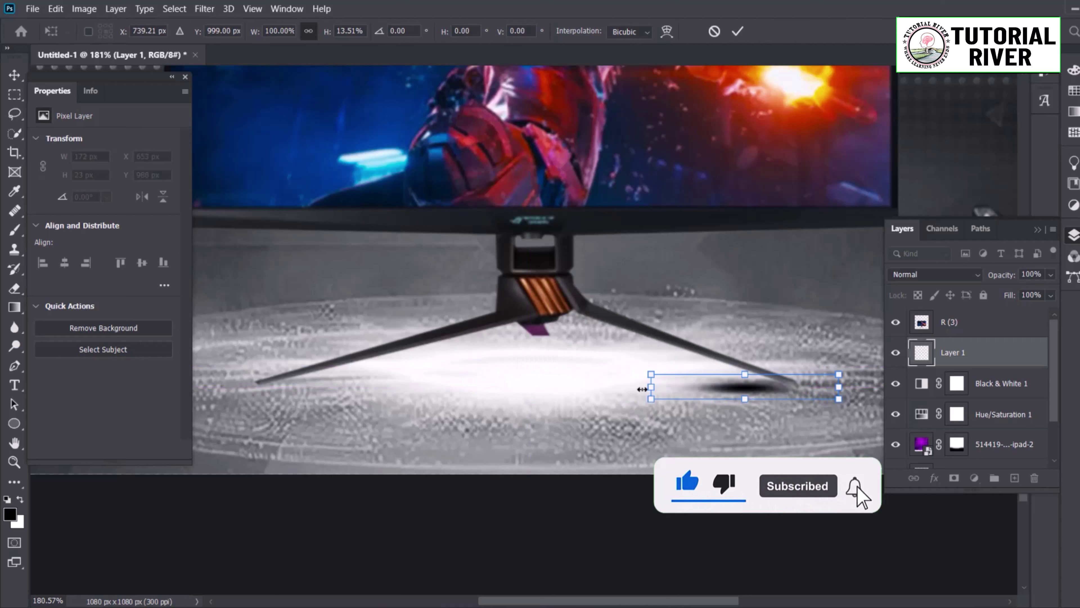
{"action": "left_click_drag", "start_coordinate": [642, 389], "coordinate": [719, 388]}
{"action": "key", "text": "Return"}
{"action": "key", "text": "b"}
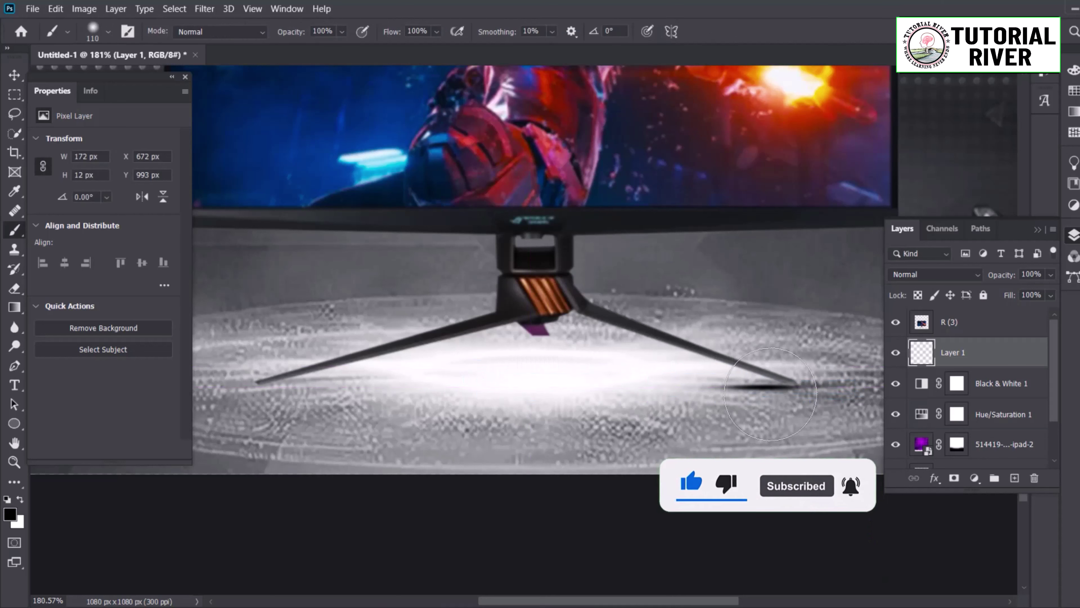
- Tilt the shadow to follow the right leg and place it under the right leg tip
{"action": "scroll", "coordinate": [770, 393], "scroll_direction": "up", "scroll_amount": 1}
{"action": "key", "text": "ctrl+t"}
{"action": "left_click_drag", "start_coordinate": [661, 383], "coordinate": [654, 373]}
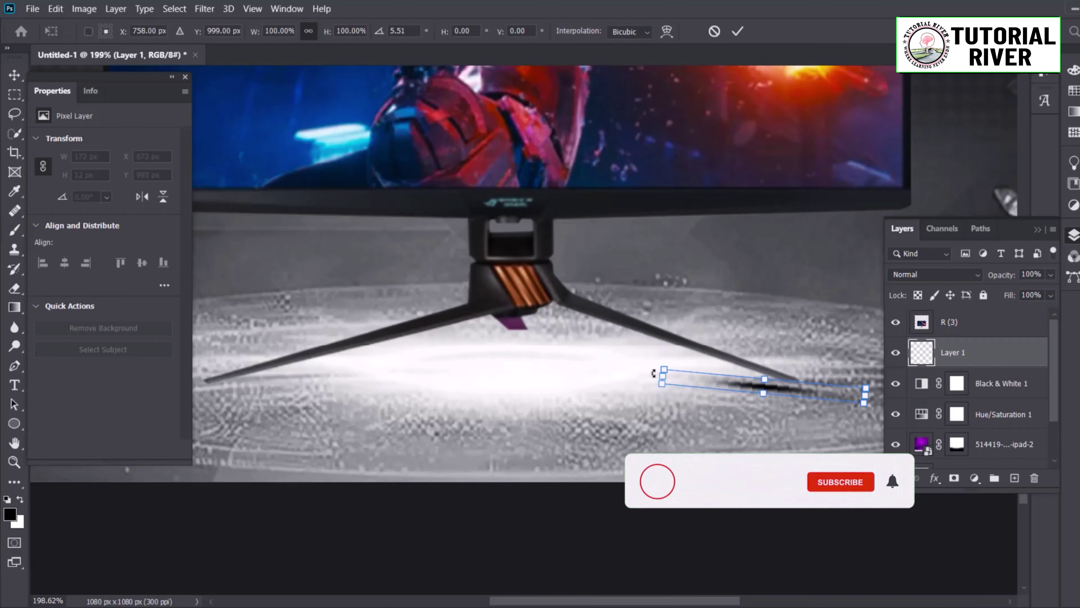
{"action": "key", "text": "Return"}
{"action": "scroll", "coordinate": [769, 387], "scroll_direction": "up", "scroll_amount": 2}
{"action": "left_click", "coordinate": [14, 75]}
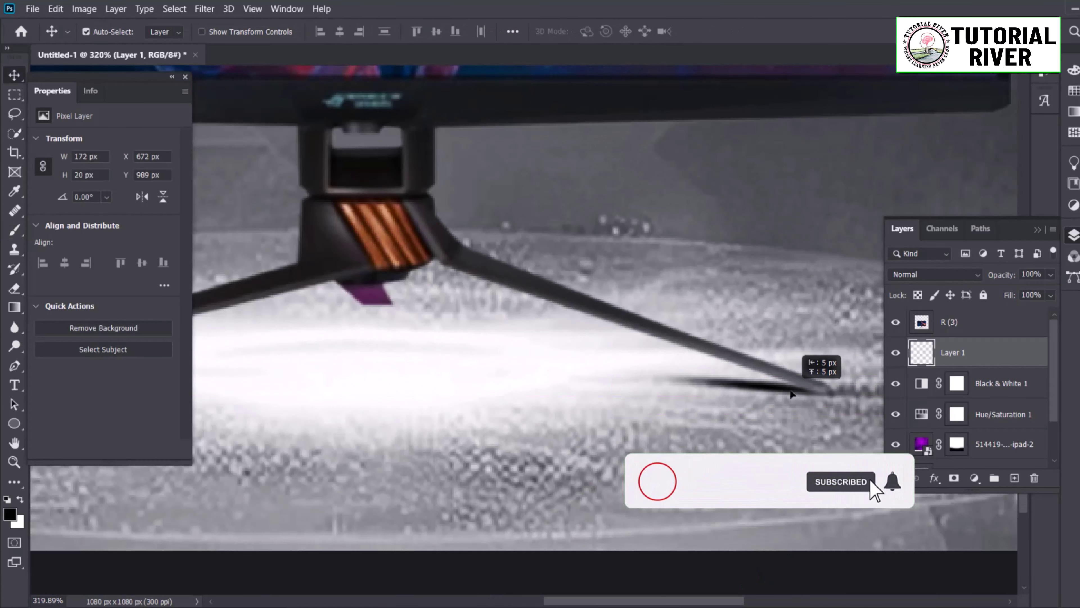
{"action": "scroll", "coordinate": [660, 434], "scroll_direction": "down", "scroll_amount": 3}
{"action": "left_click_drag", "start_coordinate": [660, 434], "coordinate": [658, 419]}
- Flip a copy of the shadow horizontally and place it under the left leg tip
{"action": "right_click", "coordinate": [703, 417]}
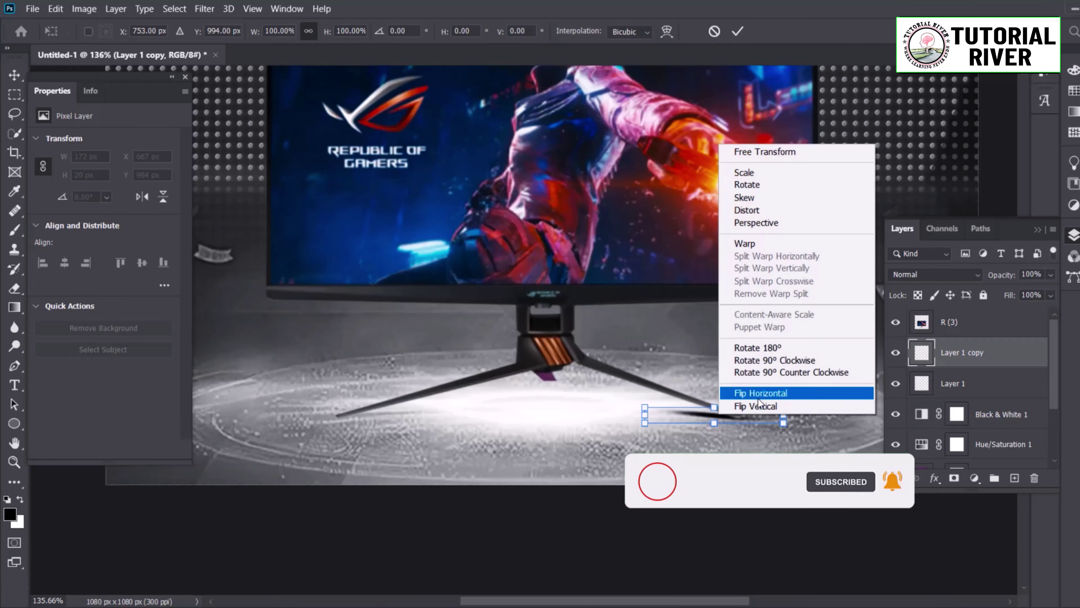
{"action": "left_click", "coordinate": [758, 399]}
{"action": "left_click_drag", "start_coordinate": [743, 414], "coordinate": [400, 413]}
{"action": "key", "text": "Return"}
- Duplicate the shadow and reshape it into a flatter, wider shadow under the stand centre
{"action": "key", "text": "ctrl+alt+t"}
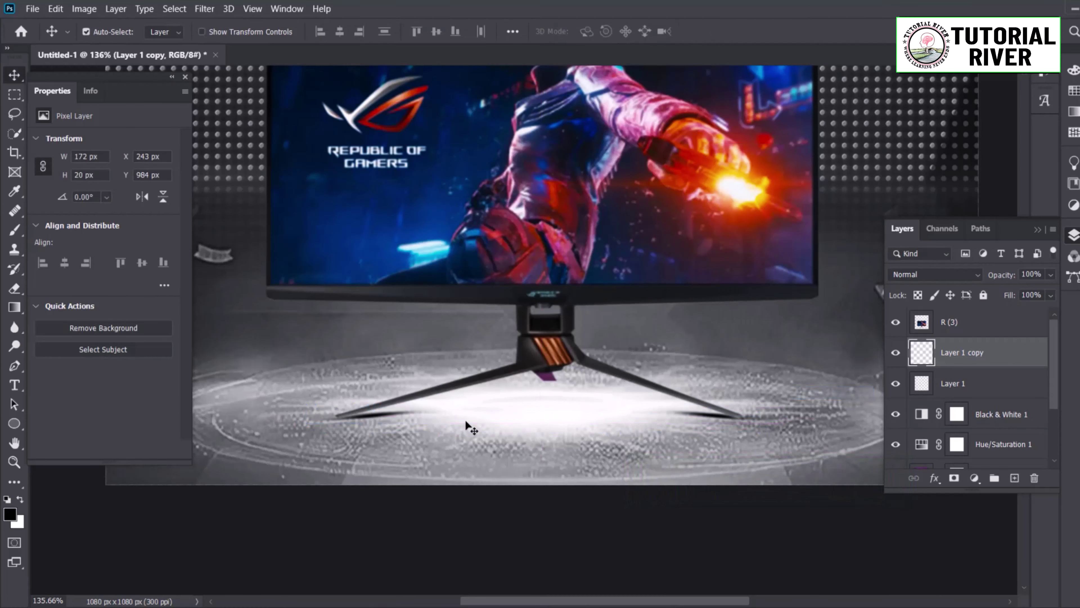
{"action": "scroll", "coordinate": [524, 421], "scroll_direction": "up", "scroll_amount": 1}
{"action": "left_click_drag", "start_coordinate": [379, 434], "coordinate": [608, 393]}
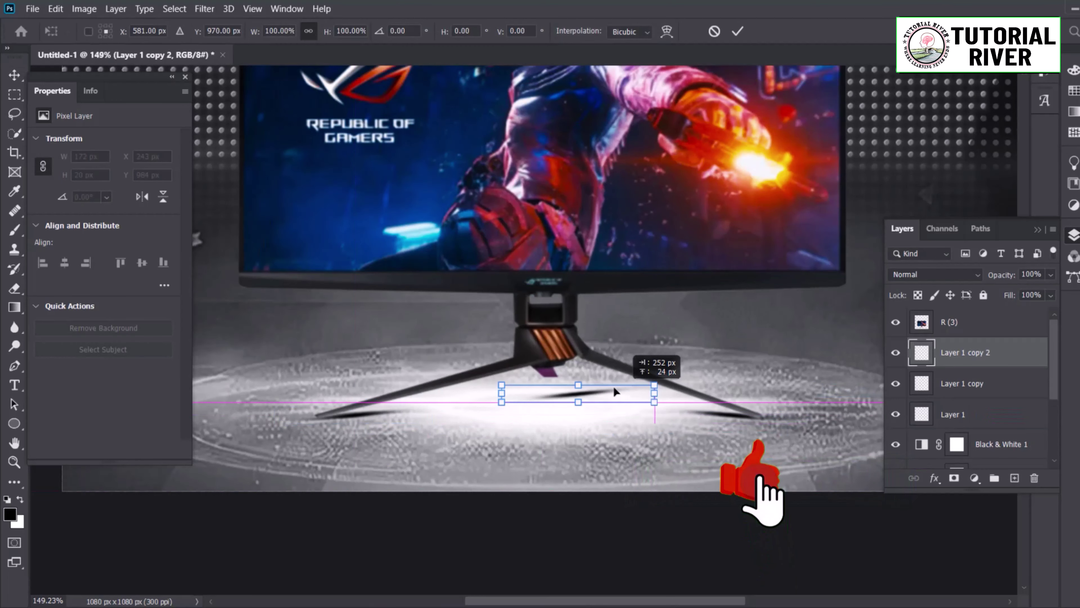
{"action": "left_click_drag", "start_coordinate": [659, 430], "coordinate": [654, 439]}
{"action": "scroll", "coordinate": [590, 419], "scroll_direction": "up", "scroll_amount": 5}
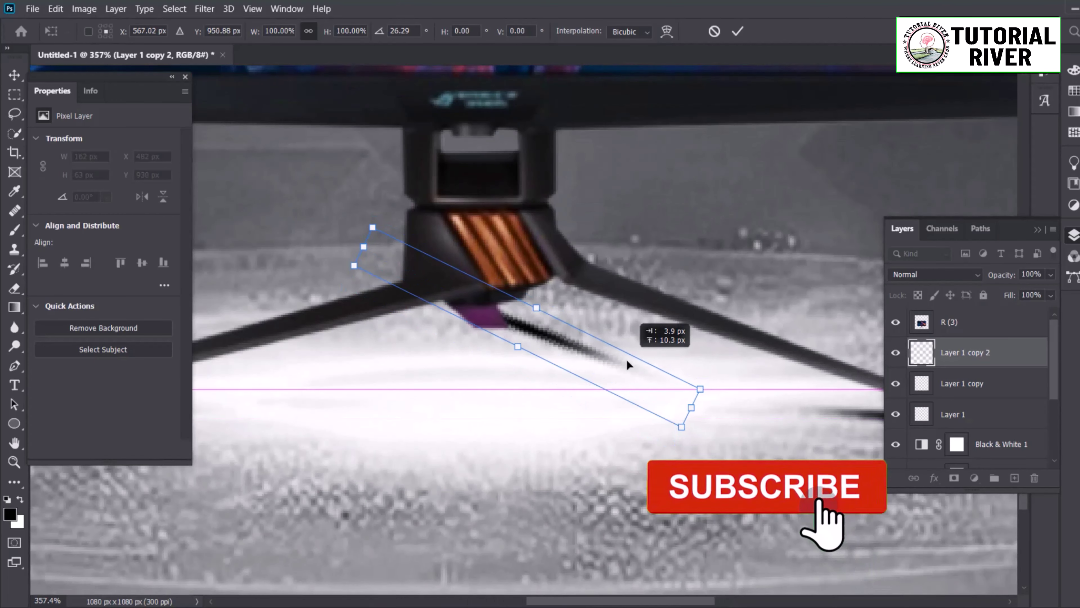
{"action": "mouse_move", "coordinate": [529, 306]}
{"action": "left_mouse_down"}
{"action": "mouse_move", "coordinate": [539, 285]}
{"action": "mouse_move", "coordinate": [515, 336]}
{"action": "left_mouse_up"}
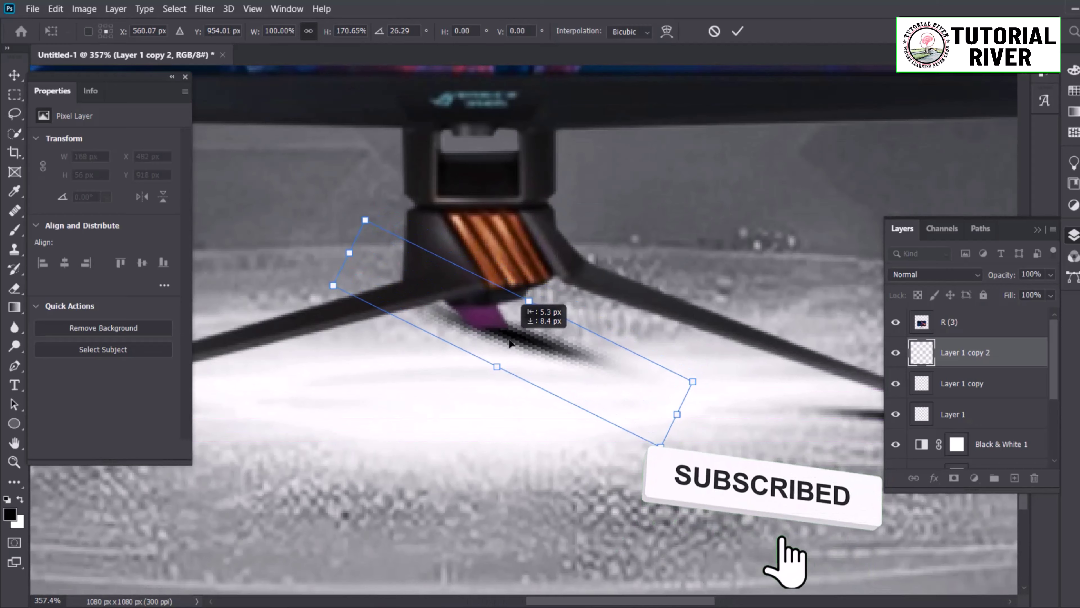
{"action": "mouse_move", "coordinate": [692, 409]}
{"action": "left_mouse_down"}
{"action": "mouse_move", "coordinate": [718, 266]}
{"action": "mouse_move", "coordinate": [783, 355]}
{"action": "left_mouse_up"}
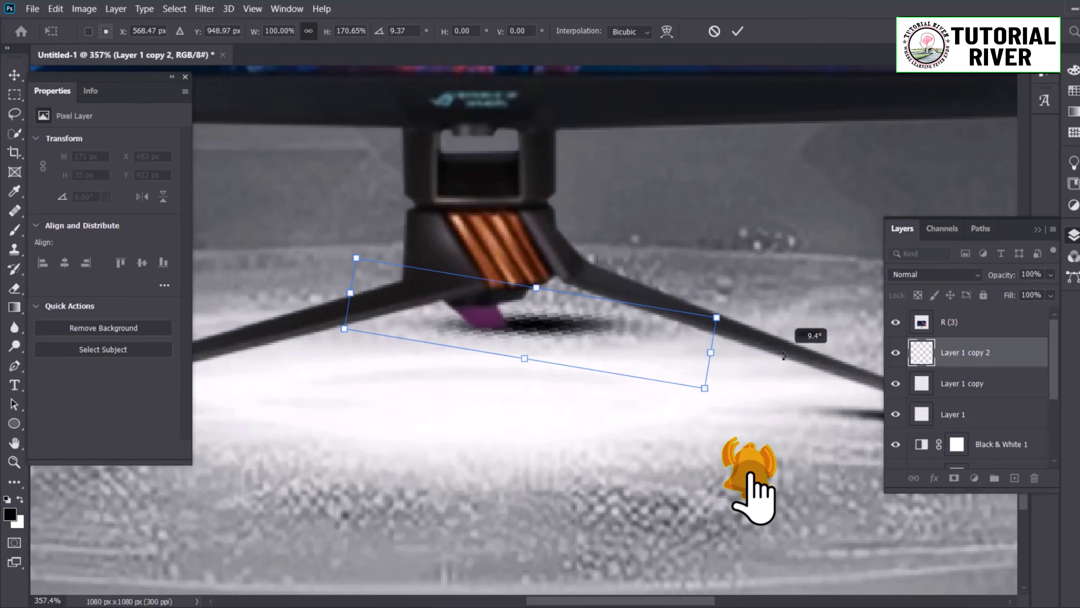
{"action": "left_click_drag", "start_coordinate": [722, 313], "coordinate": [575, 329]}
{"action": "key", "text": "Return"}
- Delete the extra shadow copy
{"action": "scroll", "coordinate": [573, 351], "scroll_direction": "down", "scroll_amount": 5}
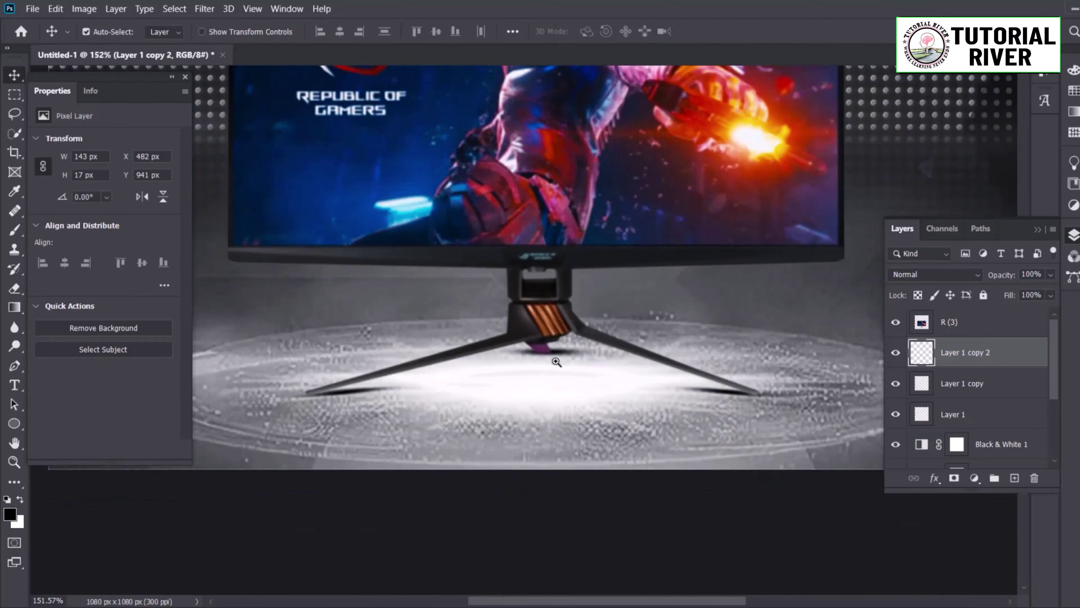
{"action": "scroll", "coordinate": [591, 346], "scroll_direction": "up", "scroll_amount": 8}
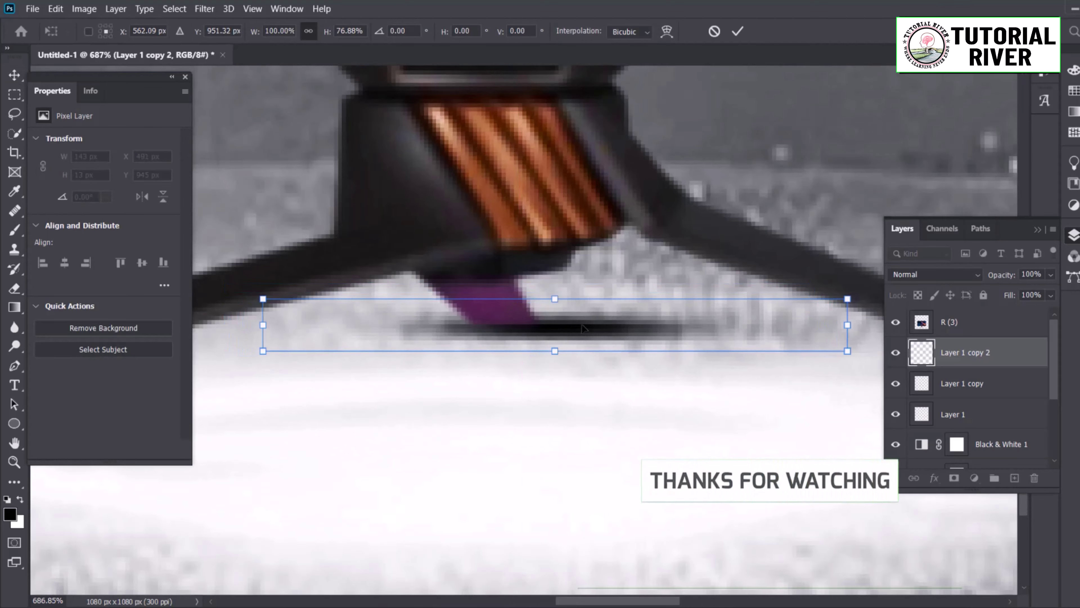
{"action": "scroll", "coordinate": [593, 364], "scroll_direction": "down", "scroll_amount": 3}
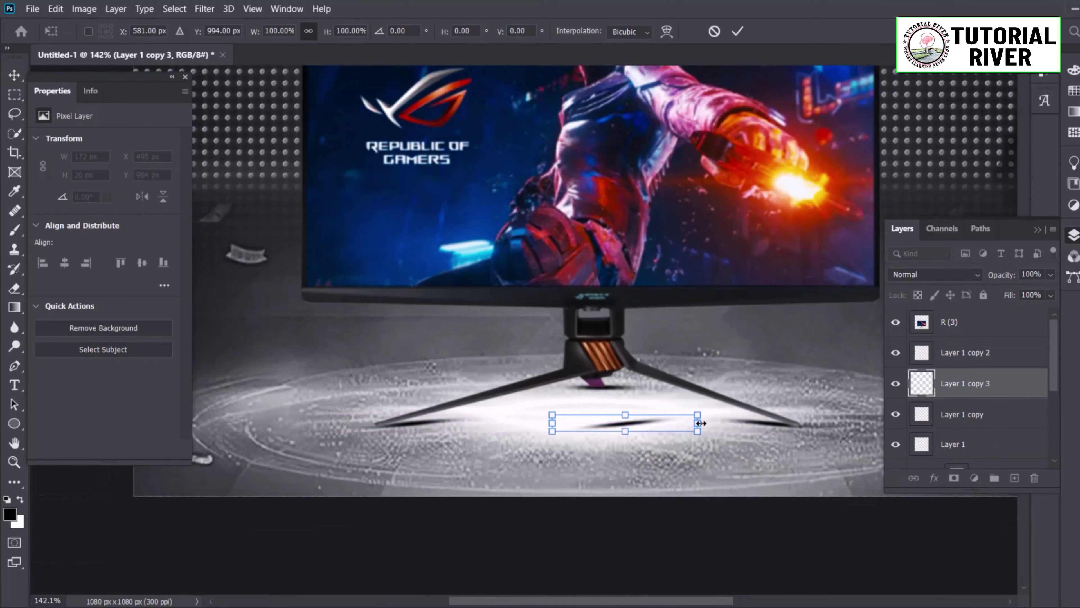
{"action": "scroll", "coordinate": [620, 430], "scroll_direction": "down", "scroll_amount": 2}
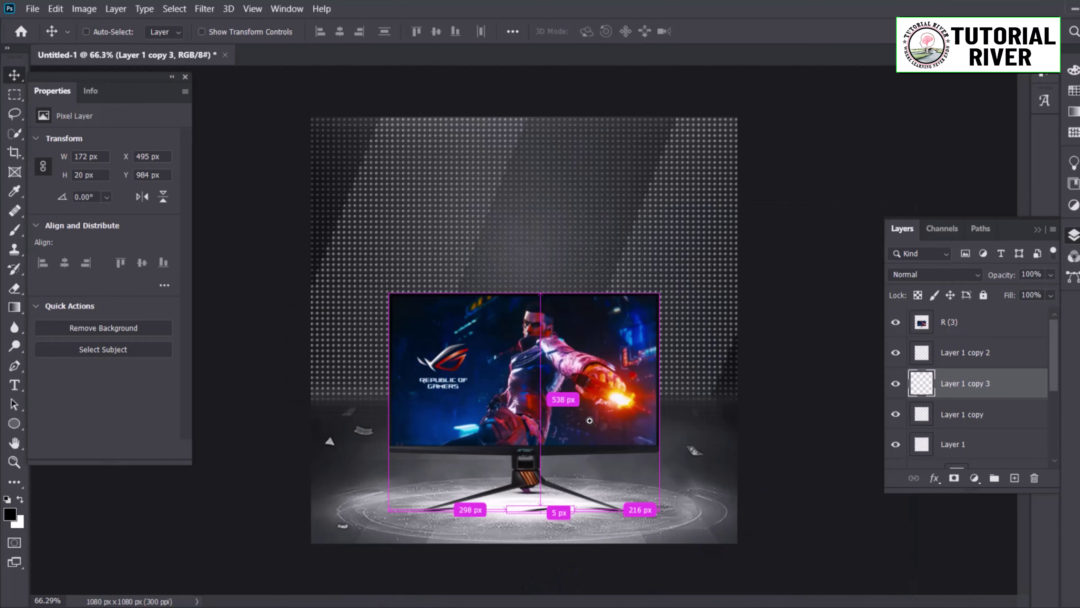
{"action": "scroll", "coordinate": [566, 315], "scroll_direction": "down", "scroll_amount": 3}
{"action": "key", "text": "Delete"}
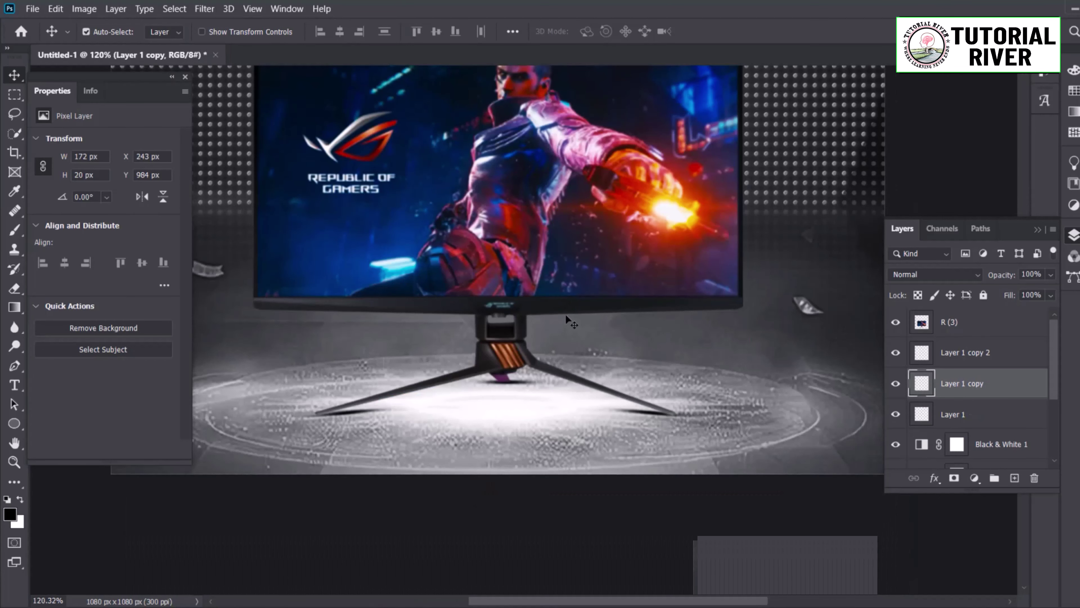
- Squash and widen the faint centre shadow to about 317 x 40 px
{"action": "key", "text": "b"}
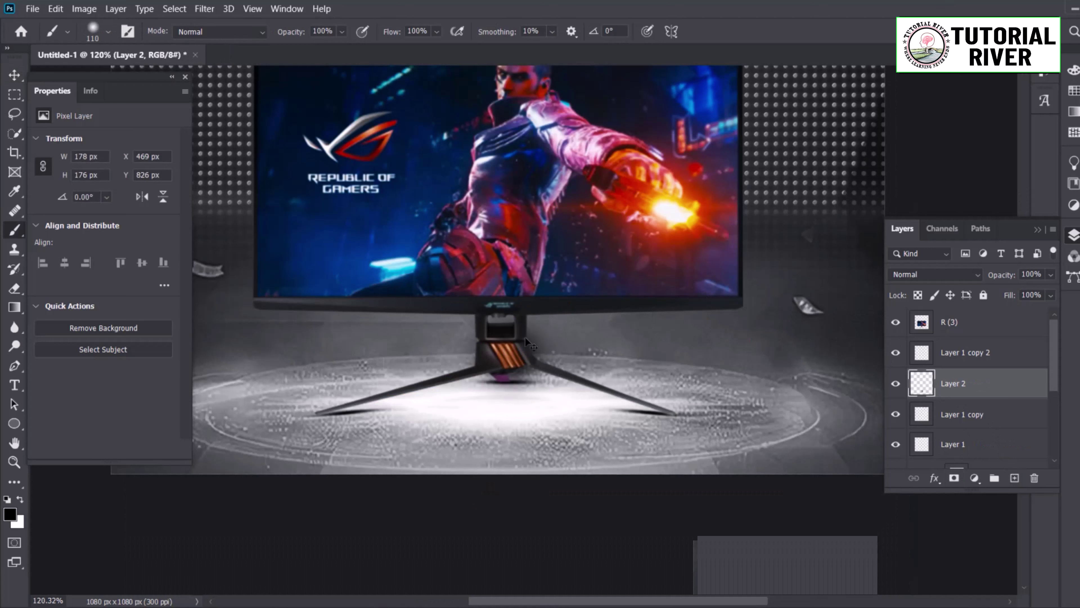
{"action": "key", "text": "ctrl+t"}
{"action": "left_click_drag", "start_coordinate": [510, 291], "coordinate": [519, 388]}
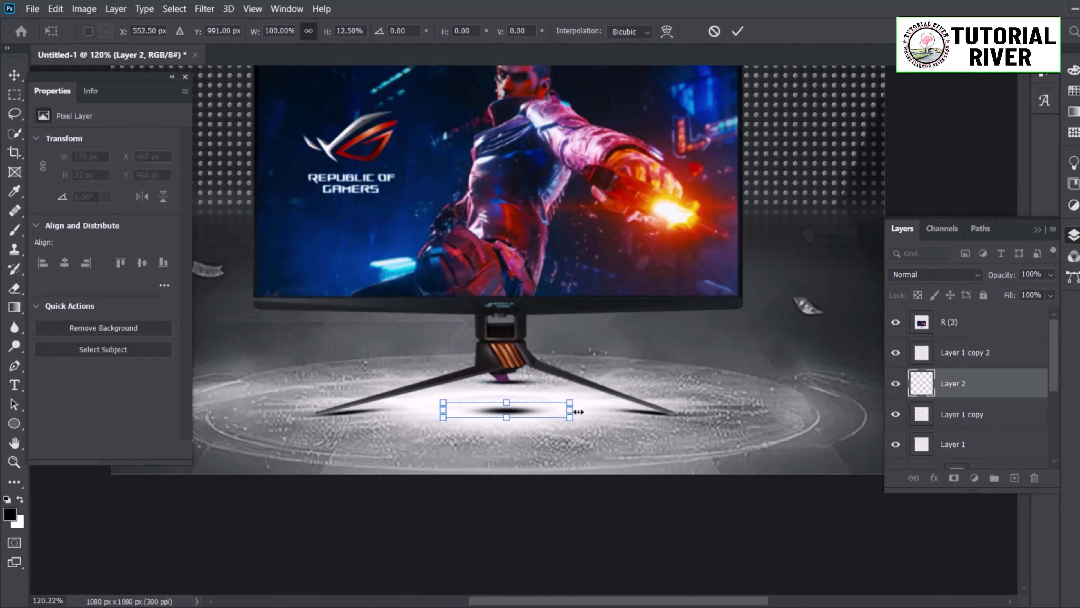
{"action": "left_click_drag", "start_coordinate": [611, 408], "coordinate": [624, 408]}
{"action": "key", "text": "Return"}
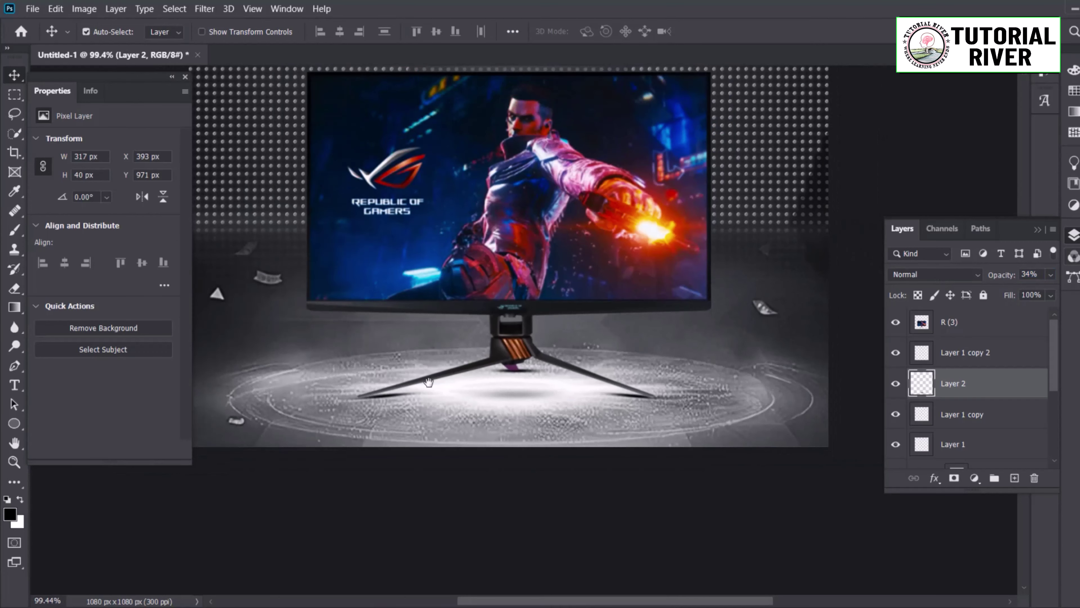
- Nudge the left leg shadow so it meets the leg tip
{"action": "scroll", "coordinate": [516, 386], "scroll_direction": "up", "scroll_amount": 5}
{"action": "scroll", "coordinate": [500, 366], "scroll_direction": "down", "scroll_amount": 3}
{"action": "scroll", "coordinate": [407, 407], "scroll_direction": "up", "scroll_amount": 2}
{"action": "scroll", "coordinate": [407, 407], "scroll_direction": "up", "scroll_amount": 8}
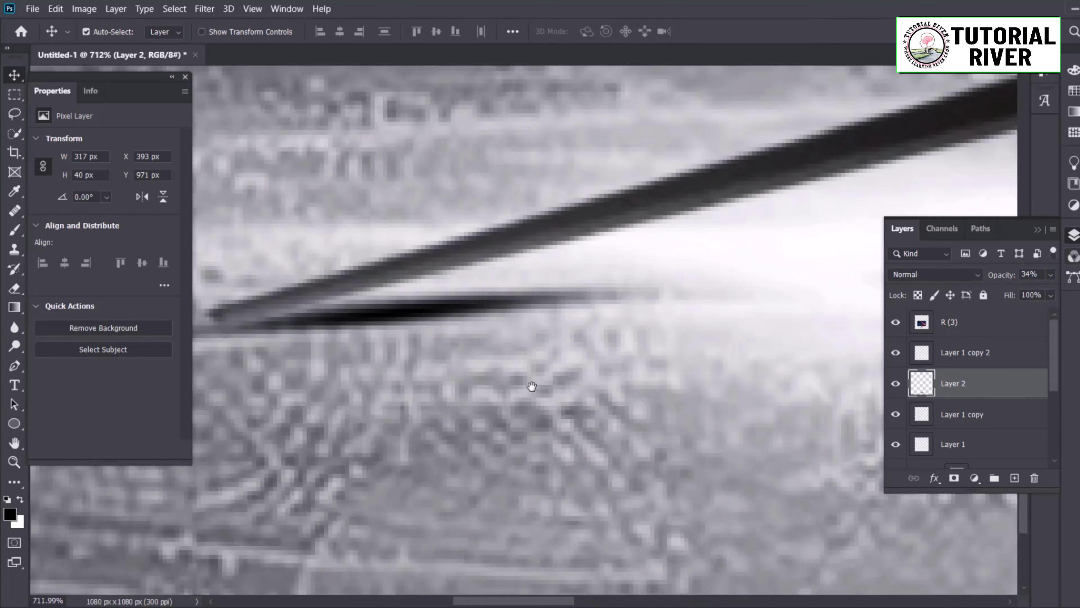
{"action": "left_click_drag", "start_coordinate": [421, 301], "coordinate": [403, 300]}
{"action": "scroll", "coordinate": [477, 361], "scroll_direction": "down", "scroll_amount": 3}
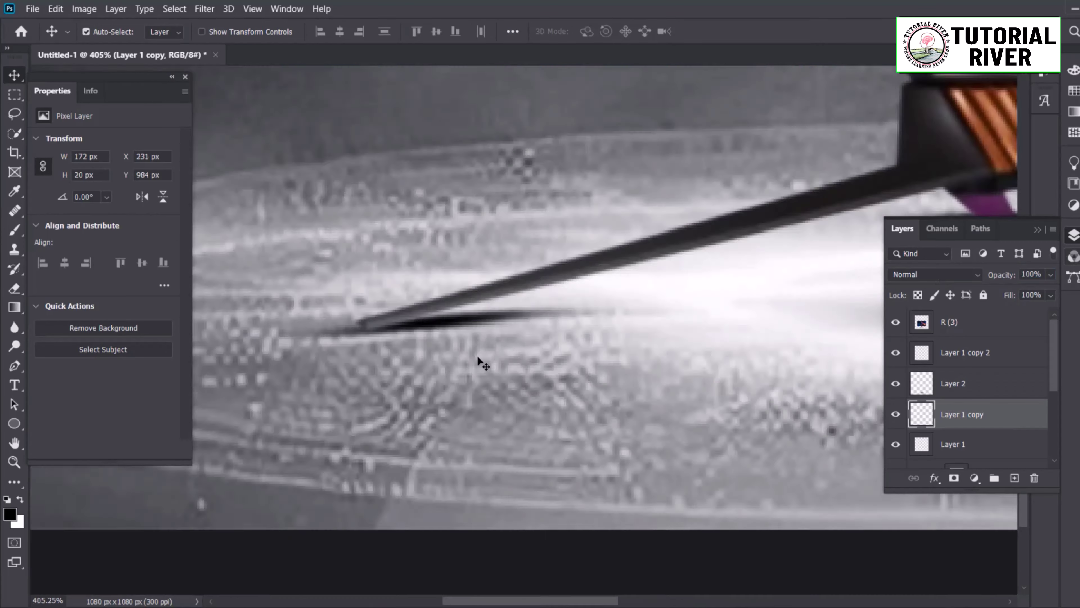
{"action": "scroll", "coordinate": [272, 264], "scroll_direction": "down", "scroll_amount": 3}
{"action": "scroll", "coordinate": [274, 257], "scroll_direction": "down", "scroll_amount": 3}
{"action": "scroll", "coordinate": [383, 341], "scroll_direction": "down", "scroll_amount": 3}
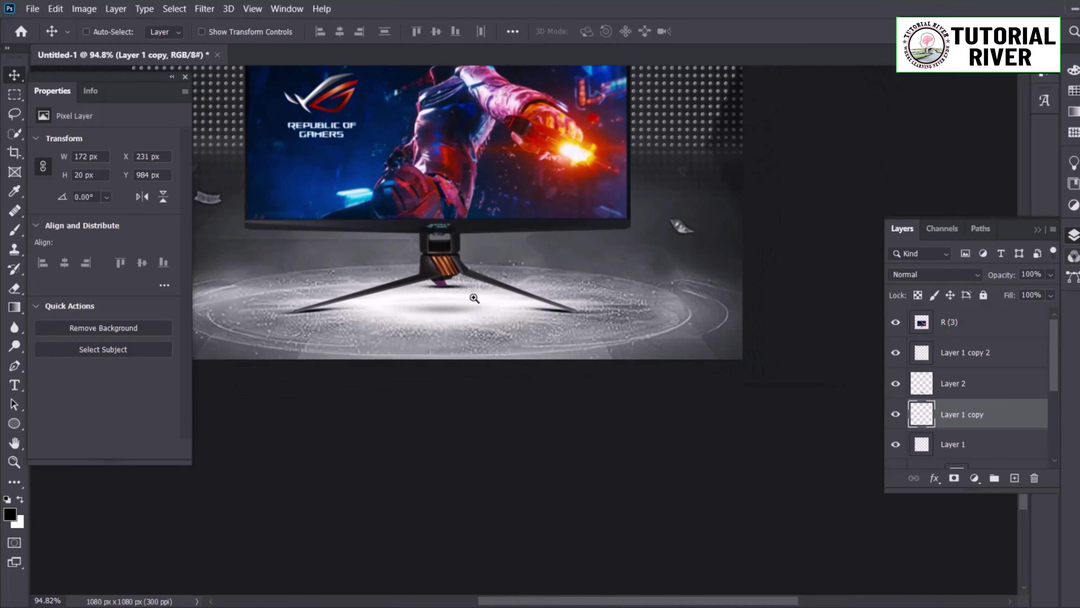
- Place the Assassin's Creed image R (2) from the downloads folder into the poster
{"action": "key", "text": "super+Down"}
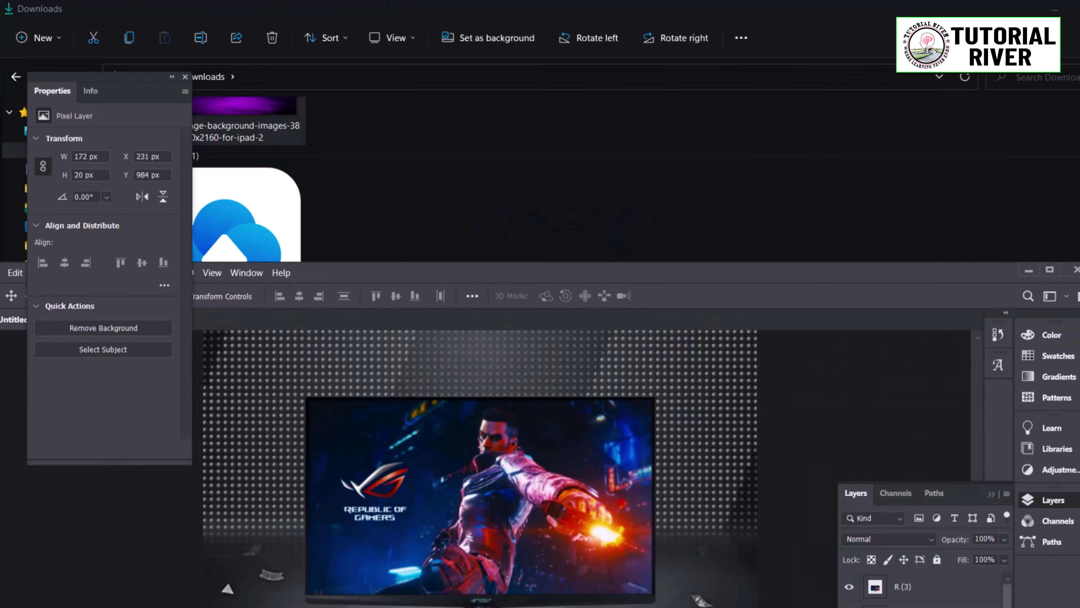
{"action": "left_click_drag", "start_coordinate": [572, 398], "coordinate": [572, 398]}
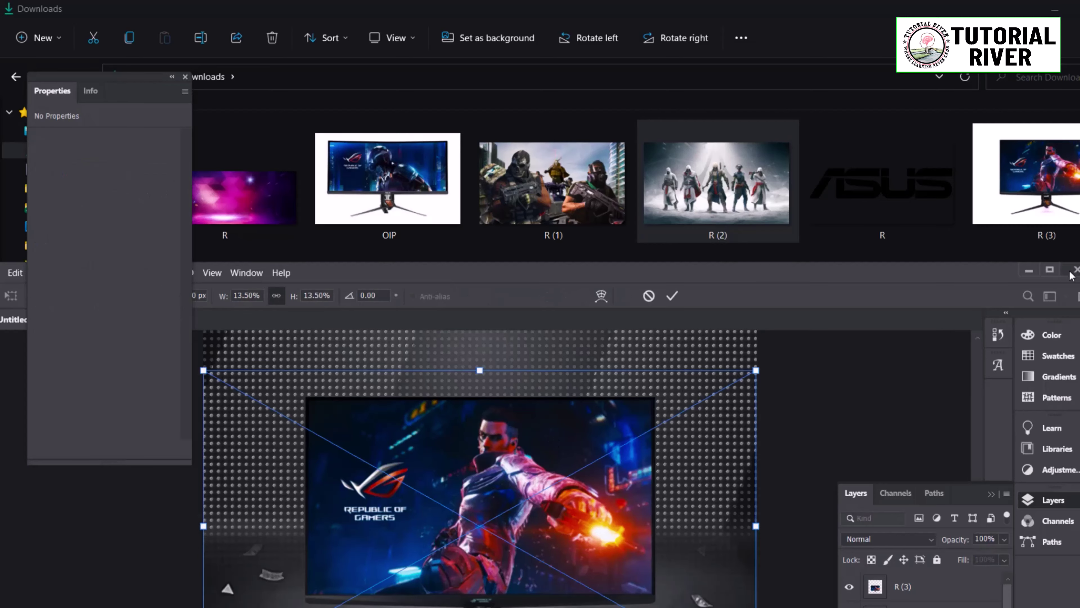
{"action": "key", "text": "super+Up"}
{"action": "left_click_drag", "start_coordinate": [799, 262], "coordinate": [700, 255]}
{"action": "key", "text": "Return"}
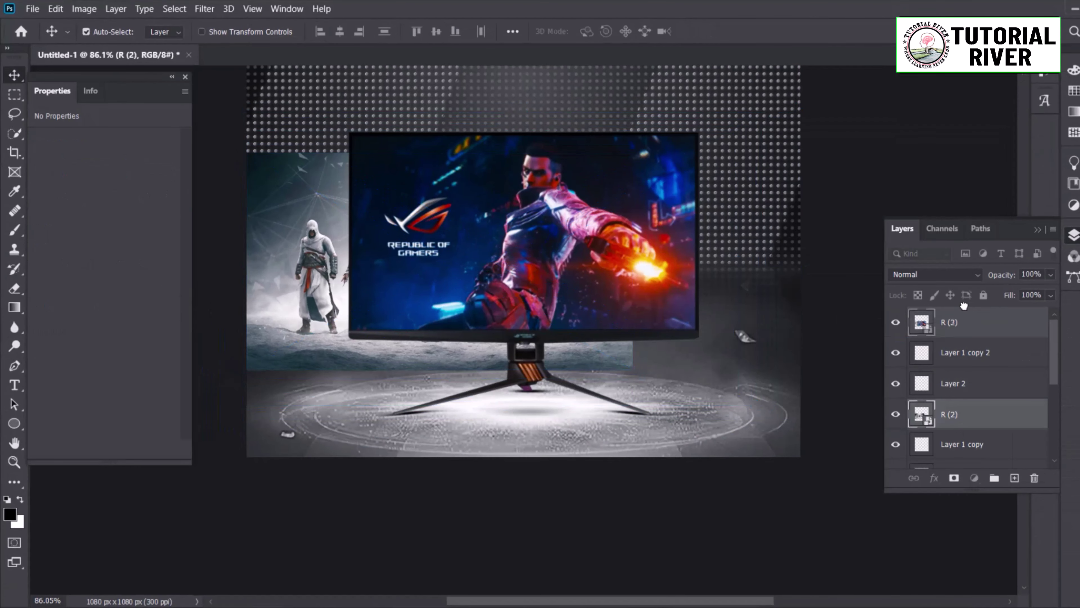
- Move the Assassin's Creed layer above R (3) and scale it over the monitor
{"action": "scroll", "coordinate": [327, 259], "scroll_direction": "up", "scroll_amount": 3}
{"action": "left_click_drag", "start_coordinate": [949, 339], "coordinate": [950, 318]}
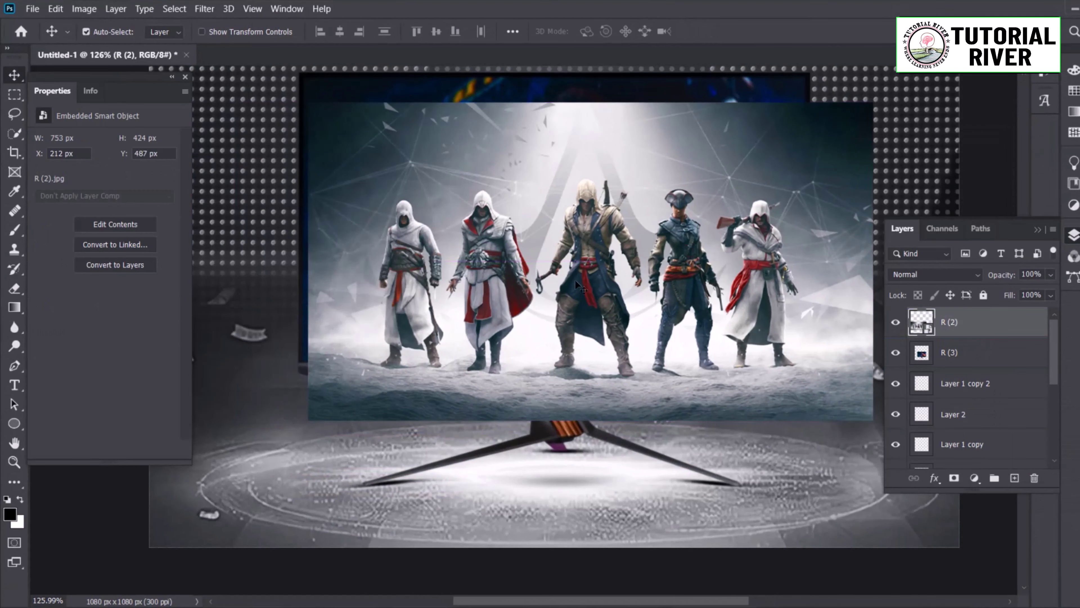
{"action": "left_click_drag", "start_coordinate": [510, 297], "coordinate": [650, 366]}
{"action": "key", "text": "ctrl+t"}
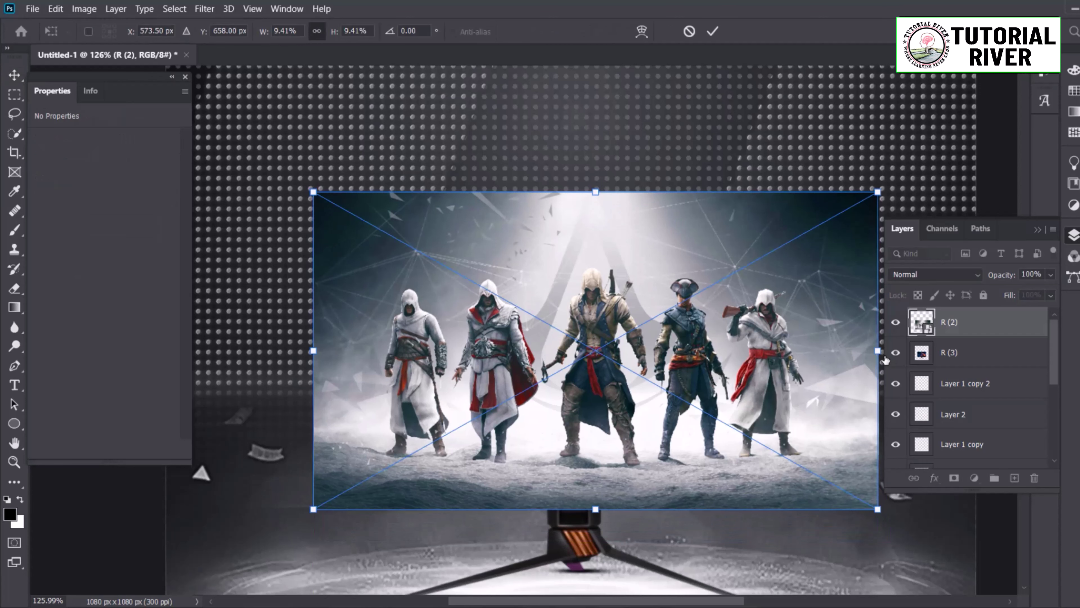
{"action": "mouse_move", "coordinate": [870, 354]}
{"action": "left_mouse_down"}
{"action": "mouse_move", "coordinate": [821, 332]}
{"action": "mouse_move", "coordinate": [709, 335]}
{"action": "left_mouse_up"}
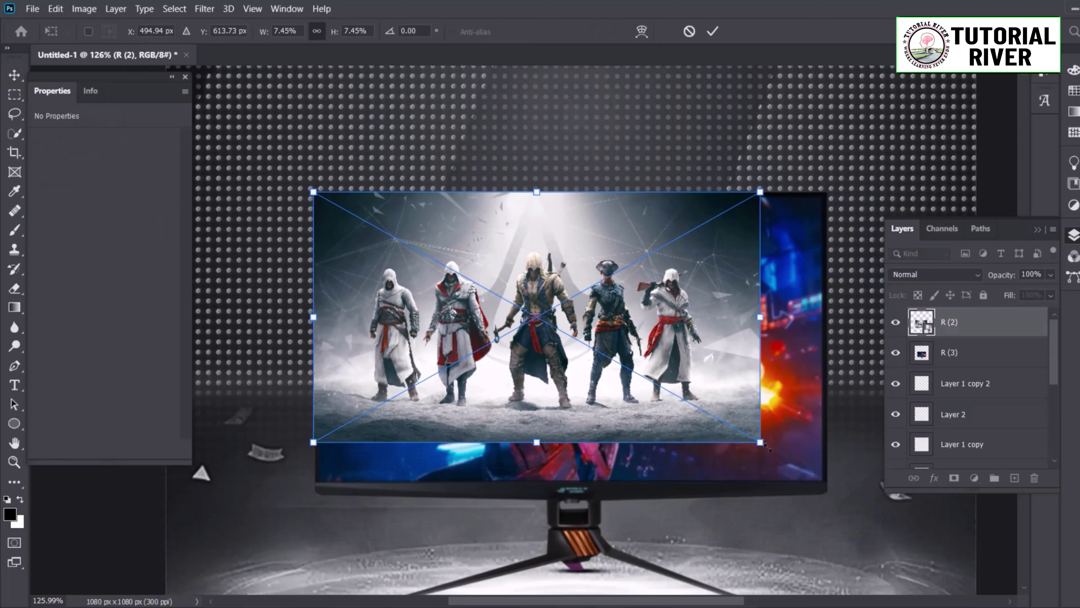
{"action": "left_click_drag", "start_coordinate": [766, 445], "coordinate": [827, 458]}
{"action": "scroll", "coordinate": [500, 429], "scroll_direction": "up", "scroll_amount": 1}
{"action": "key", "text": "Return"}
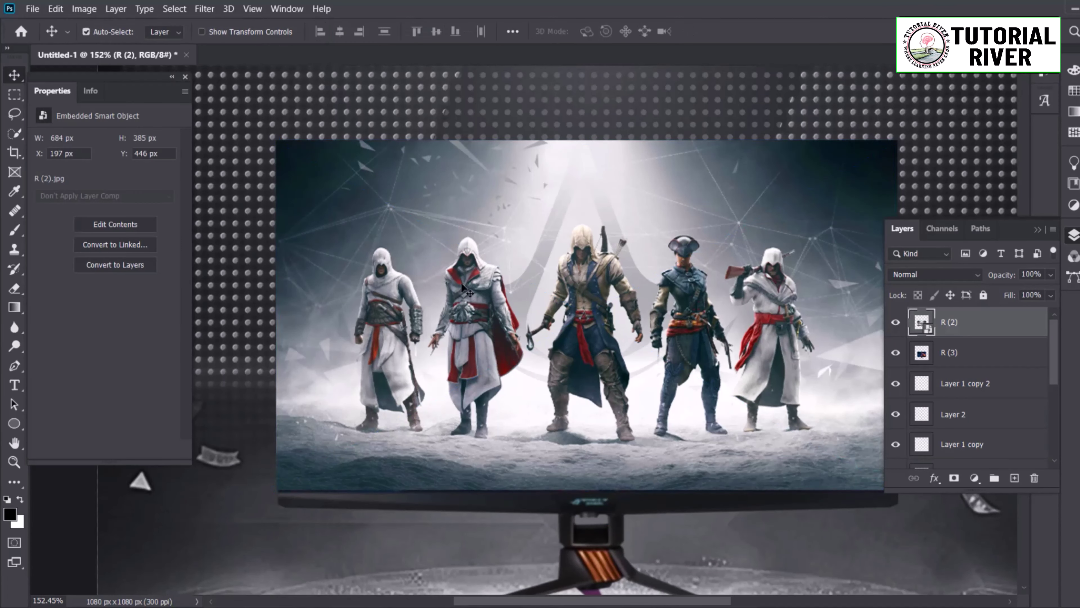
- Trace the monitor's screen outline with the Pen tool
{"action": "scroll", "coordinate": [294, 511], "scroll_direction": "up", "scroll_amount": 1}
{"action": "scroll", "coordinate": [295, 529], "scroll_direction": "up", "scroll_amount": 2}
{"action": "scroll", "coordinate": [289, 476], "scroll_direction": "up", "scroll_amount": 1}
{"action": "key", "text": "p"}
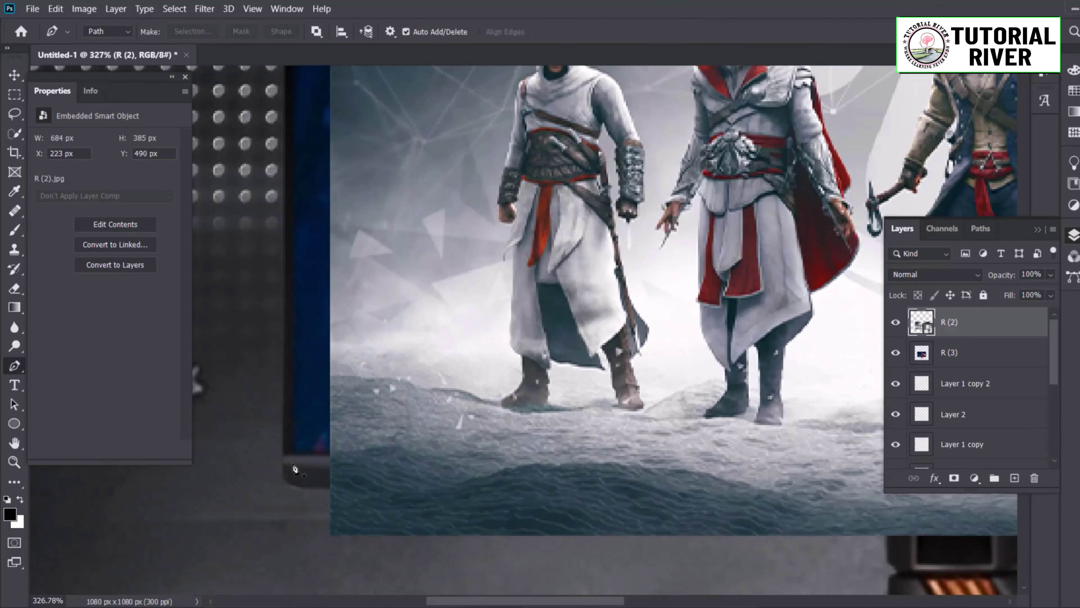
{"action": "scroll", "coordinate": [297, 457], "scroll_direction": "down", "scroll_amount": 3}
{"action": "scroll", "coordinate": [298, 199], "scroll_direction": "up", "scroll_amount": 3}
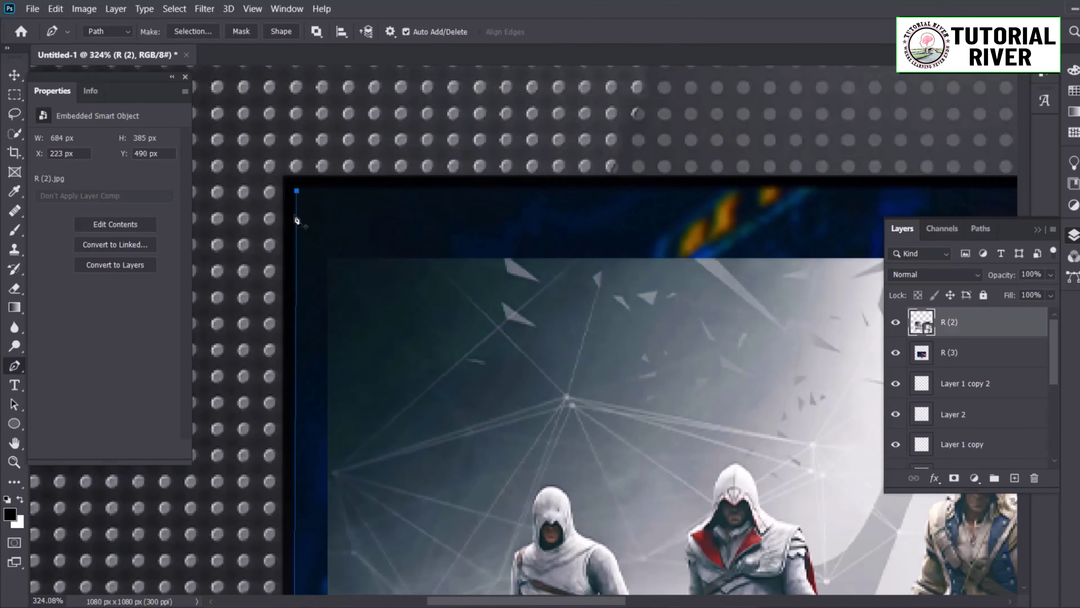
{"action": "scroll", "coordinate": [298, 205], "scroll_direction": "up", "scroll_amount": 3}
{"action": "scroll", "coordinate": [323, 183], "scroll_direction": "down", "scroll_amount": 2}
{"action": "scroll", "coordinate": [657, 247], "scroll_direction": "up", "scroll_amount": 1}
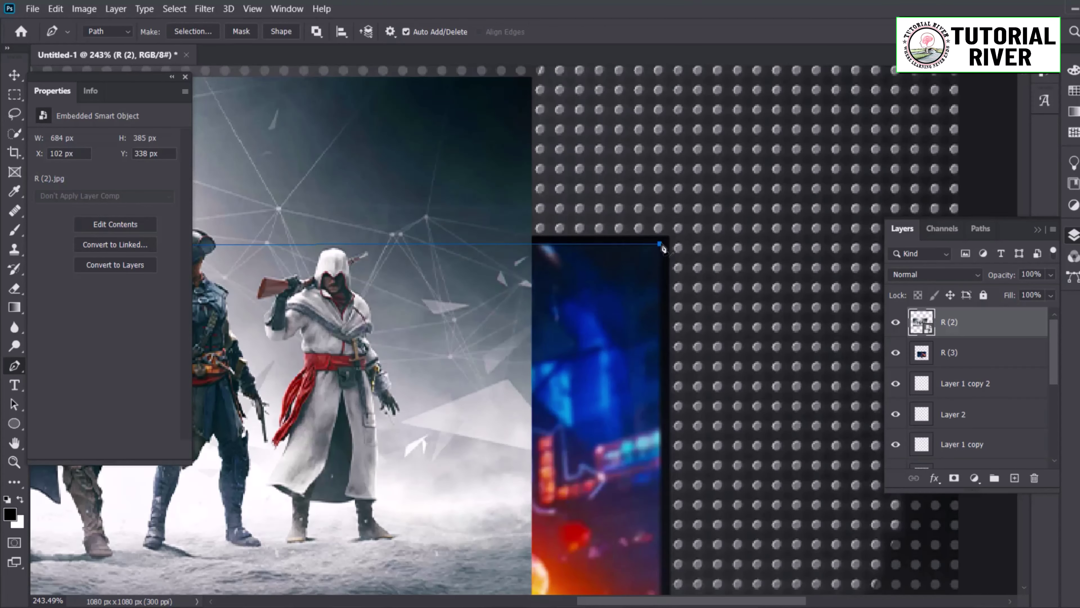
{"action": "scroll", "coordinate": [680, 383], "scroll_direction": "down", "scroll_amount": 5}
{"action": "scroll", "coordinate": [611, 550], "scroll_direction": "up", "scroll_amount": 3}
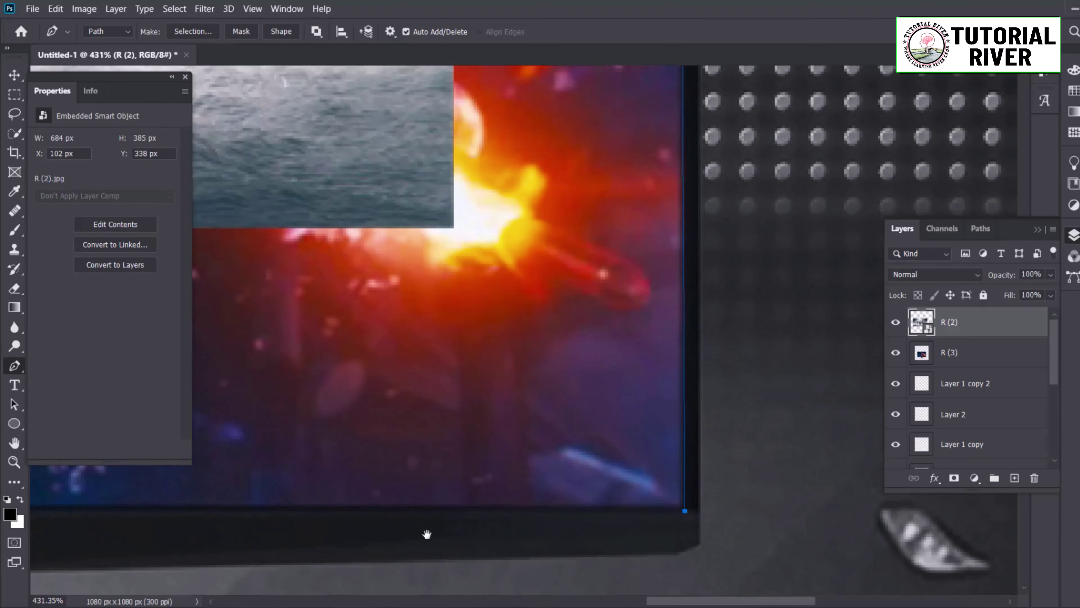
{"action": "scroll", "coordinate": [427, 534], "scroll_direction": "right", "scroll_amount": 5}
{"action": "scroll", "coordinate": [427, 489], "scroll_direction": "left", "scroll_amount": 3}
{"action": "scroll", "coordinate": [533, 471], "scroll_direction": "down", "scroll_amount": 5}
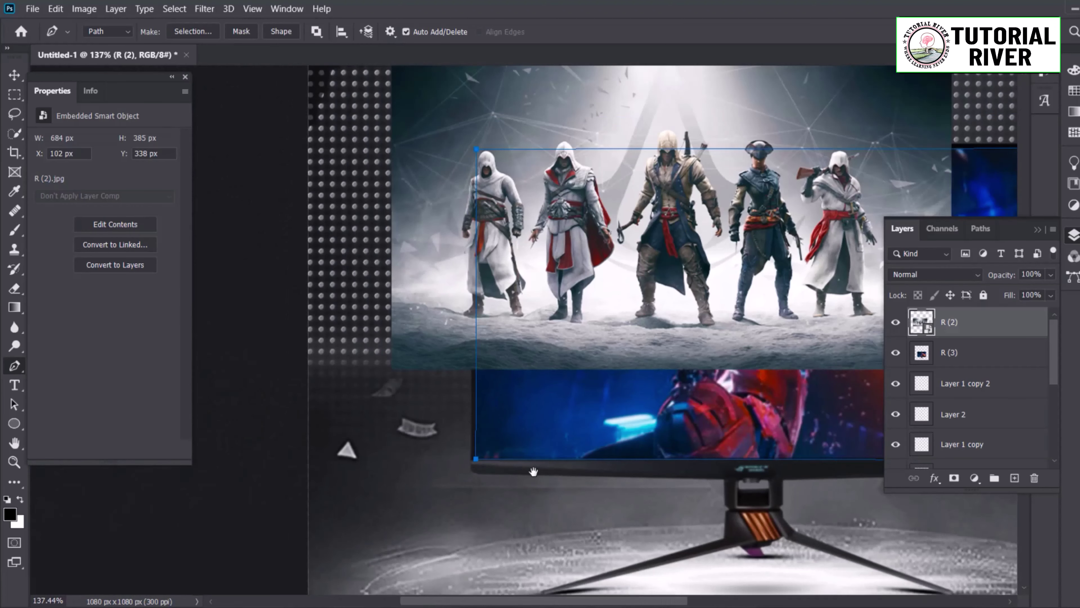
{"action": "scroll", "coordinate": [917, 385], "scroll_direction": "down", "scroll_amount": 2}
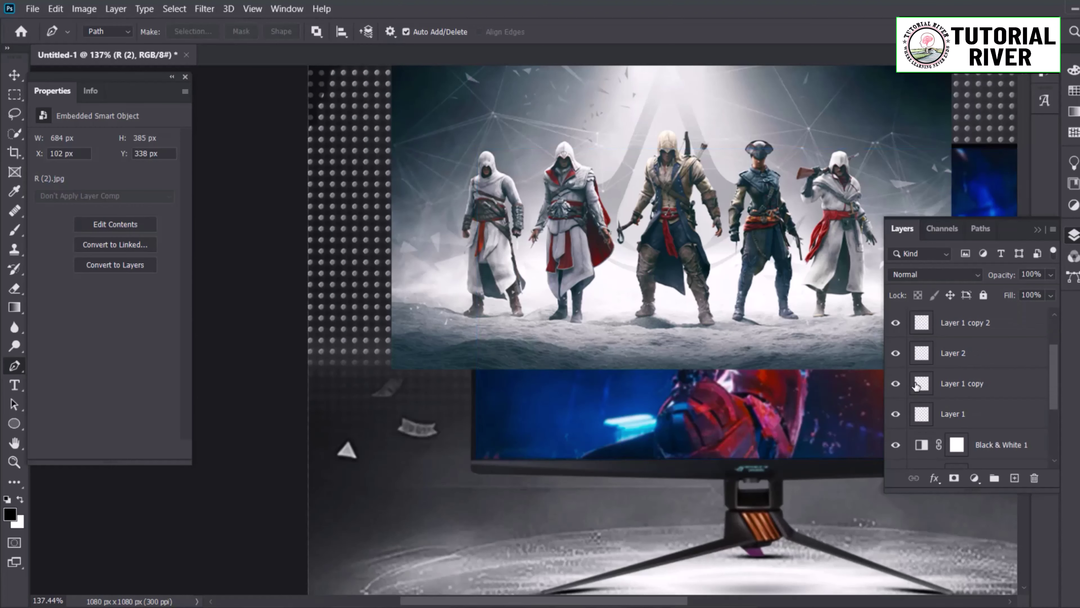
- Turn the screen path into a layer mask on the image and move the image inside it
{"action": "left_click", "coordinate": [916, 385], "text": "ctrl"}
{"action": "scroll", "coordinate": [978, 366], "scroll_direction": "up", "scroll_amount": 2}
{"action": "left_click", "coordinate": [954, 477]}
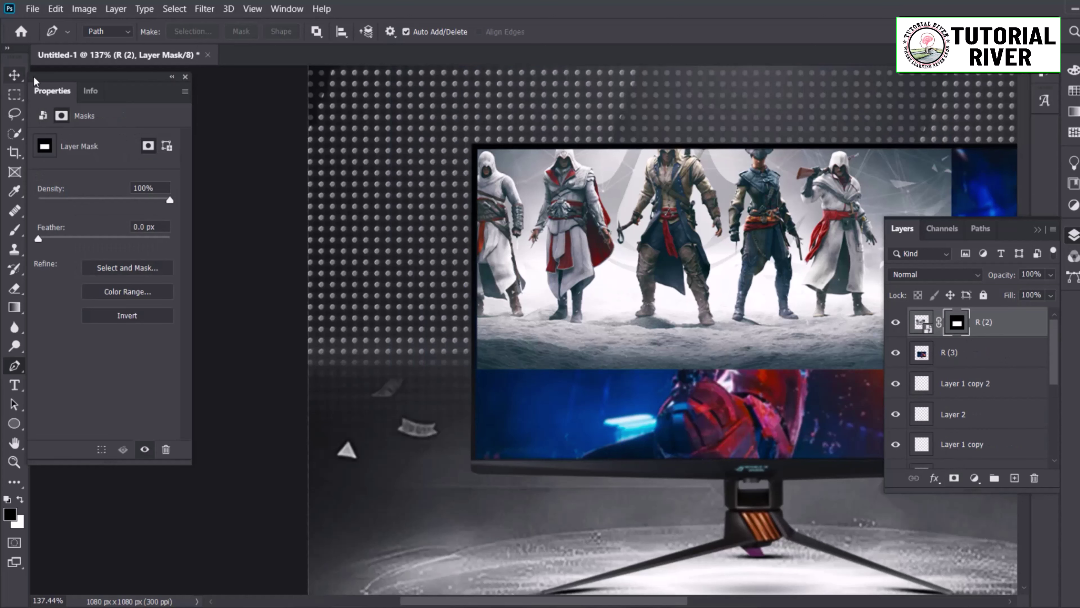
{"action": "left_click", "coordinate": [787, 298]}
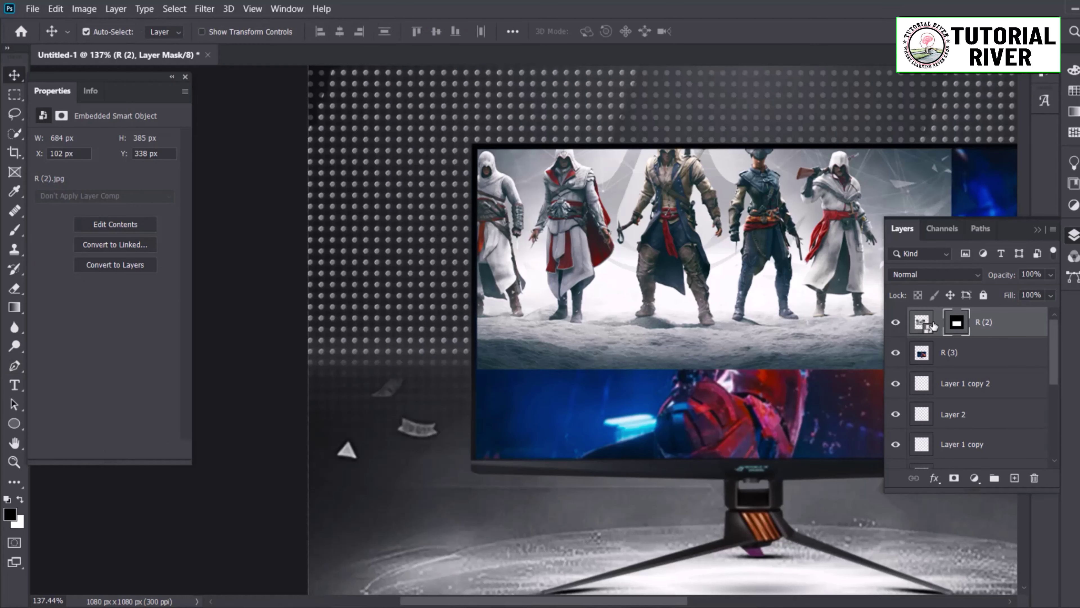
{"action": "left_click_drag", "start_coordinate": [628, 278], "coordinate": [579, 360]}
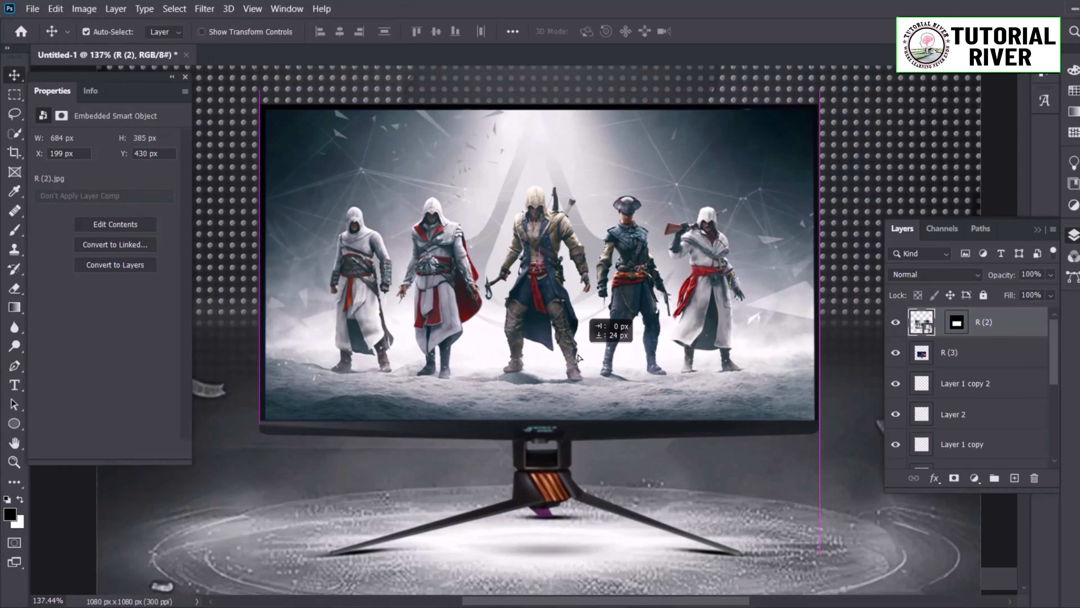
- Enlarge the masked image to 820 x 461 px so it fills the screen
{"action": "scroll", "coordinate": [580, 360], "scroll_direction": "down", "scroll_amount": 1}
{"action": "key", "text": "ctrl+t"}
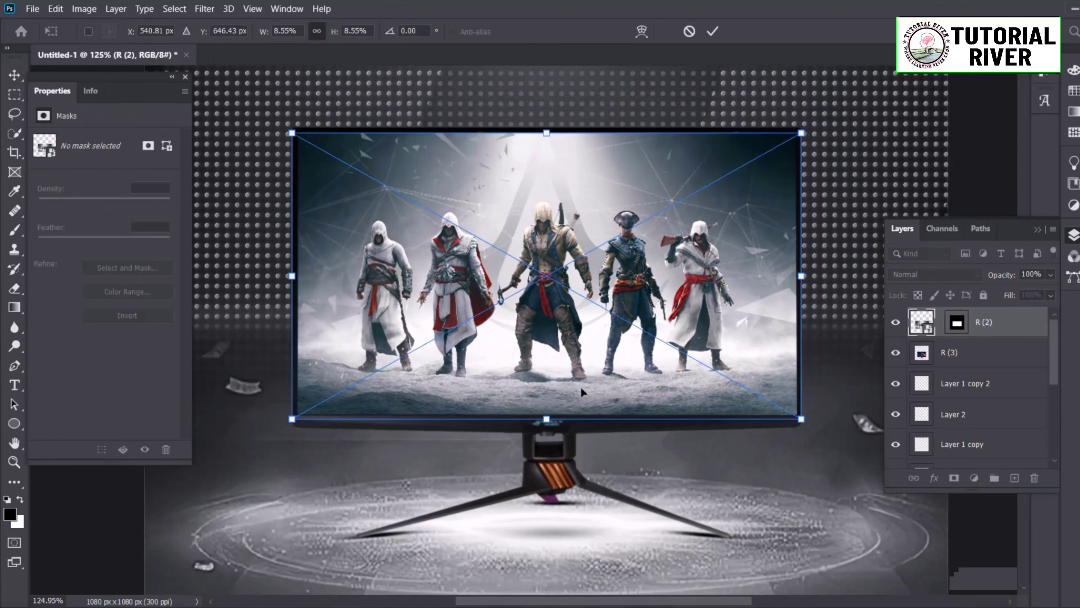
{"action": "left_click_drag", "start_coordinate": [545, 422], "coordinate": [552, 464]}
{"action": "left_click_drag", "start_coordinate": [546, 133], "coordinate": [554, 106]}
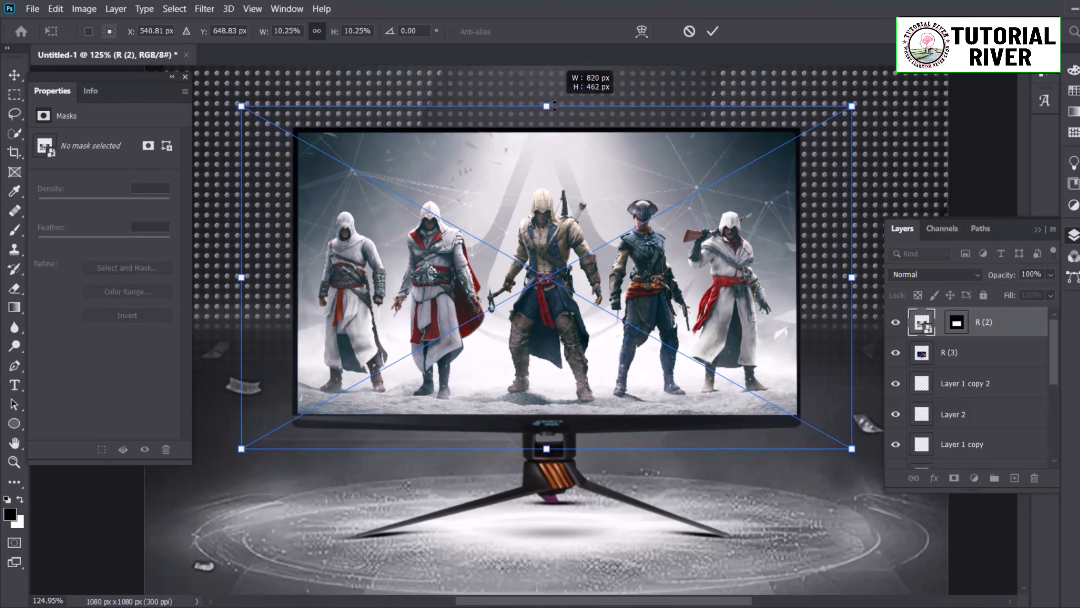
{"action": "left_click_drag", "start_coordinate": [586, 292], "coordinate": [604, 278]}
{"action": "key", "text": "Return"}
{"action": "scroll", "coordinate": [604, 279], "scroll_direction": "up", "scroll_amount": 2}
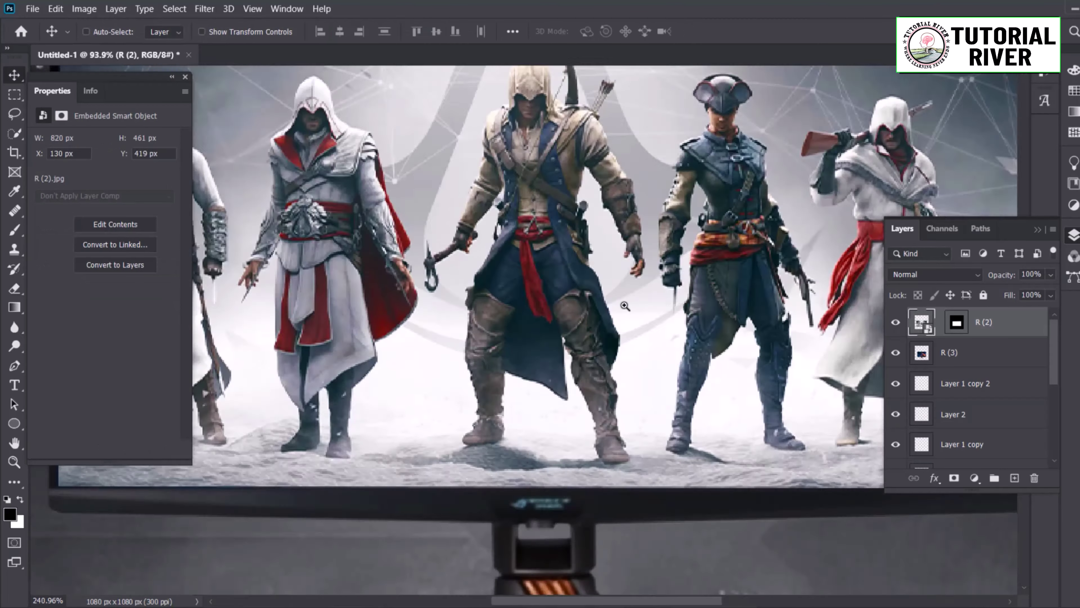
{"action": "scroll", "coordinate": [631, 373], "scroll_direction": "down", "scroll_amount": 1}
{"action": "scroll", "coordinate": [630, 372], "scroll_direction": "down", "scroll_amount": 3}
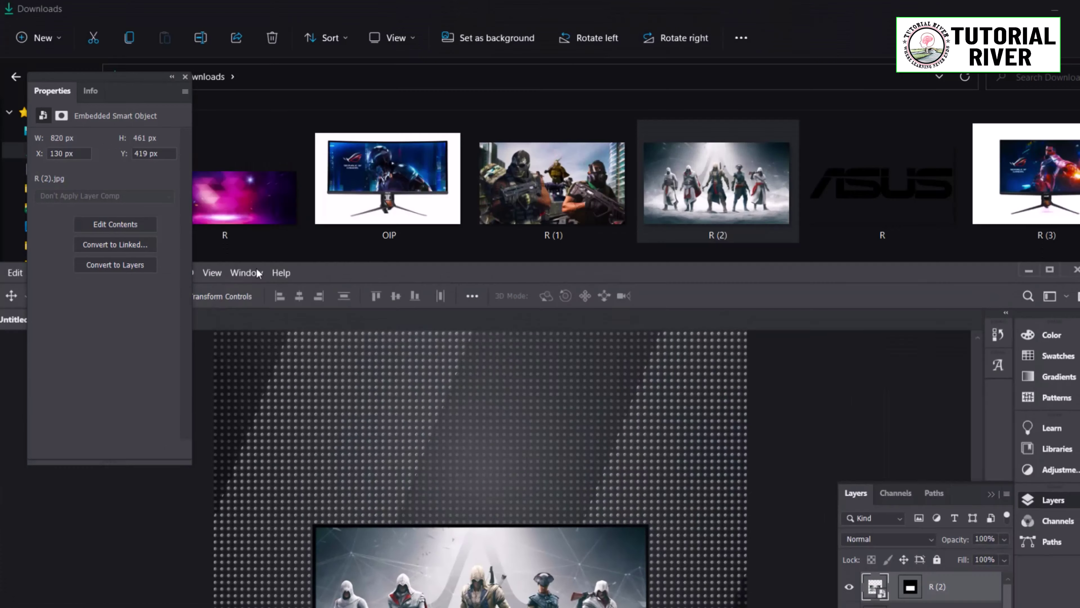
- Place the ASUS logo image and move its layer R below R (3), behind the monitor
{"action": "left_click_drag", "start_coordinate": [879, 193], "coordinate": [760, 424]}
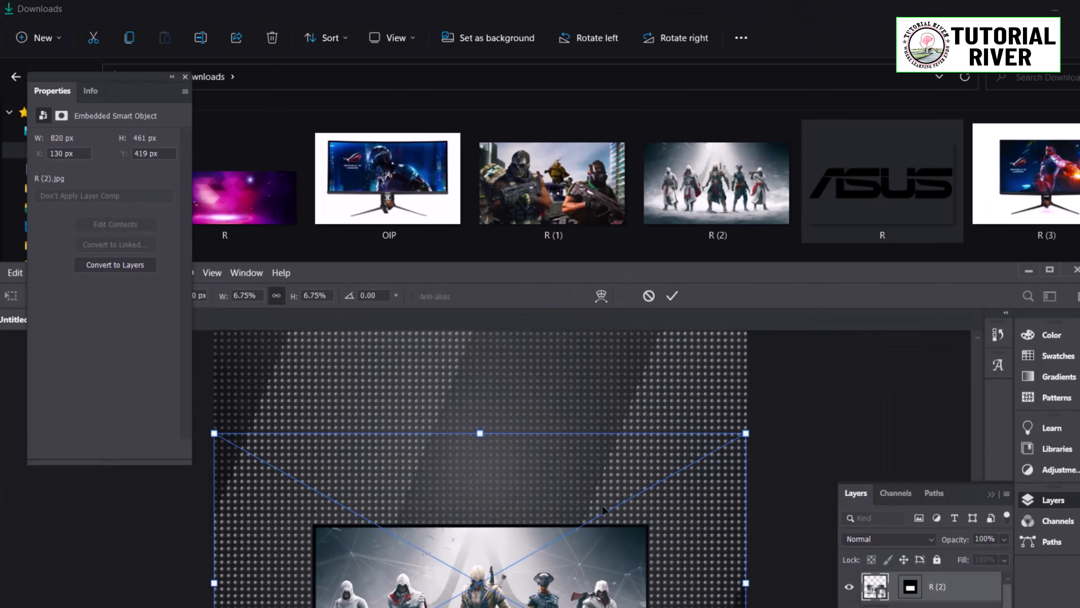
{"action": "left_click", "coordinate": [1055, 276]}
{"action": "key", "text": "Return"}
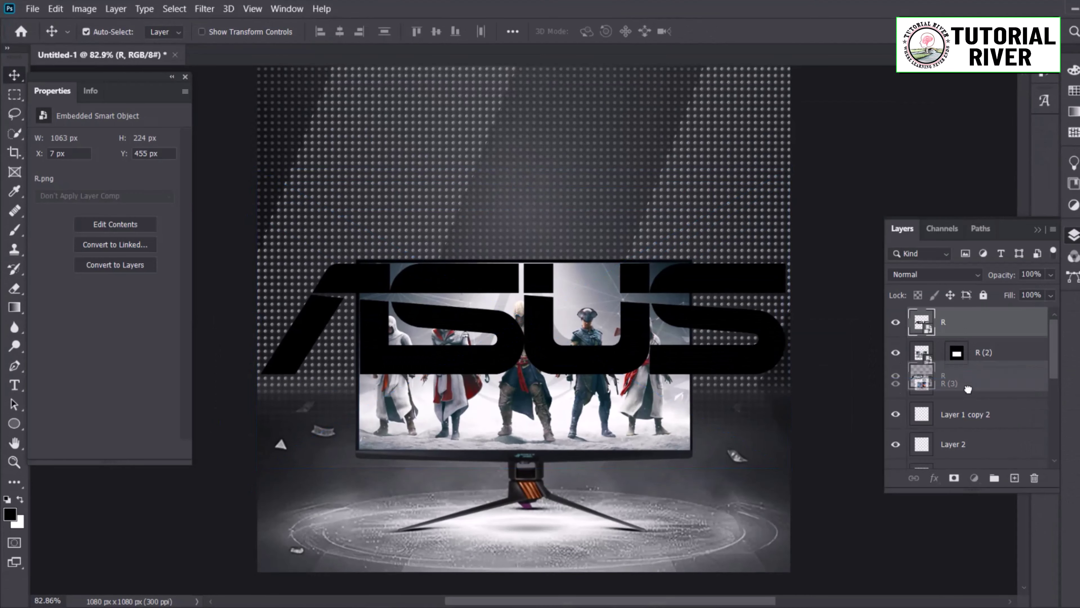
{"action": "left_click_drag", "start_coordinate": [968, 389], "coordinate": [967, 394]}
- Position the 1091 x 230 px ASUS logo across the poster's upper half
{"action": "left_click_drag", "start_coordinate": [748, 326], "coordinate": [728, 242]}
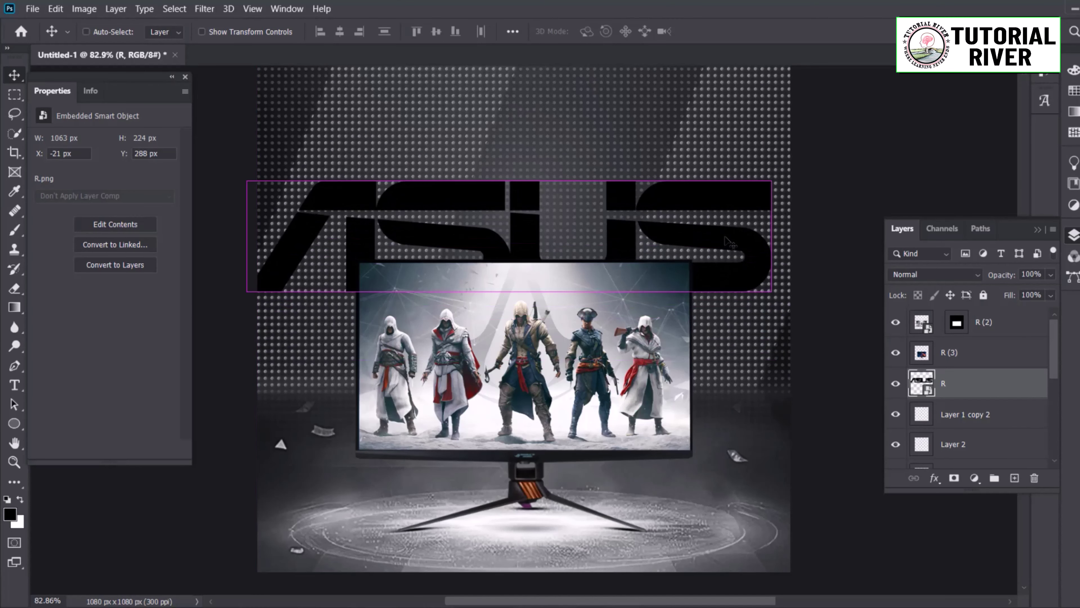
{"action": "key", "text": "ctrl+t"}
{"action": "left_click_drag", "start_coordinate": [570, 246], "coordinate": [578, 255]}
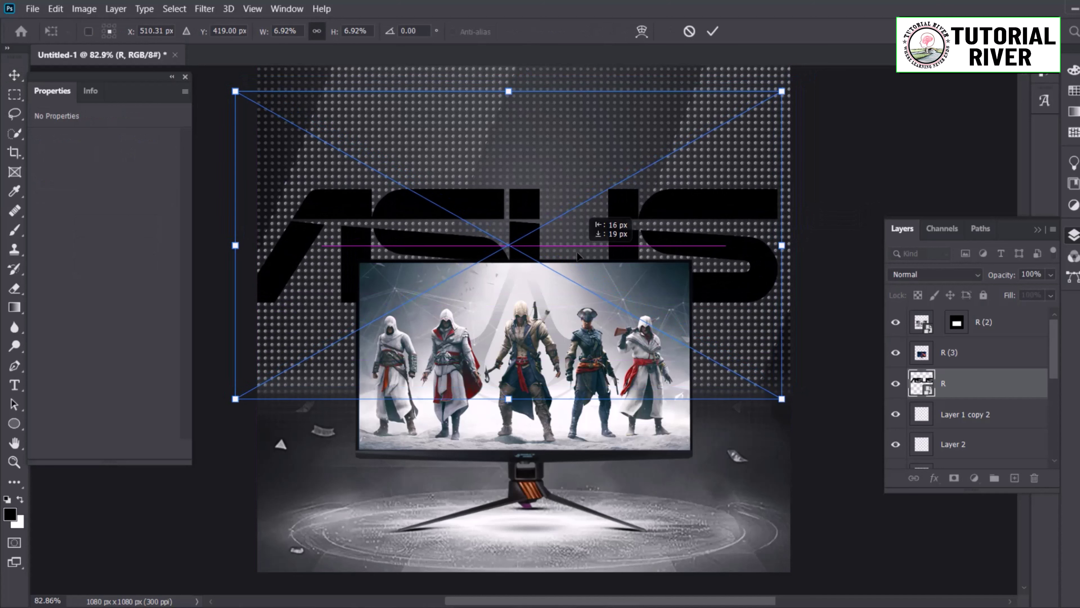
{"action": "key", "text": "Return"}
{"action": "scroll", "coordinate": [625, 211], "scroll_direction": "down", "scroll_amount": 2}
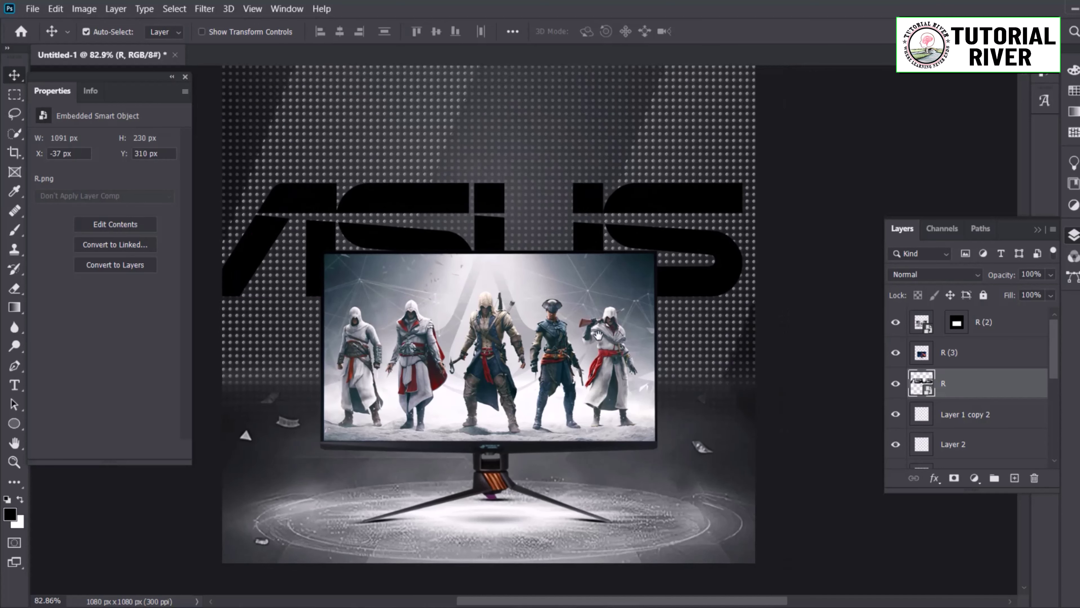
{"action": "left_click_drag", "start_coordinate": [722, 298], "coordinate": [772, 338]}
{"action": "left_click_drag", "start_coordinate": [255, 550], "coordinate": [255, 550]}
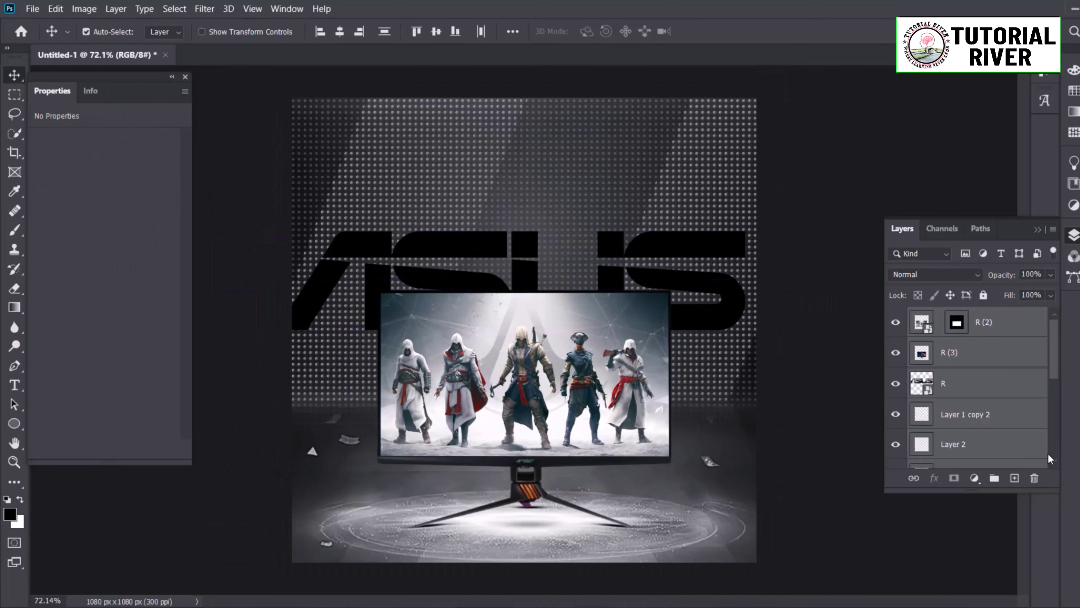
{"action": "scroll", "coordinate": [970, 383], "scroll_direction": "down", "scroll_amount": 5}
- Enlarge the monitor group upward from its base and move it down 50 px
{"action": "key", "text": "ctrl+t"}
{"action": "left_click_drag", "start_coordinate": [535, 242], "coordinate": [532, 157]}
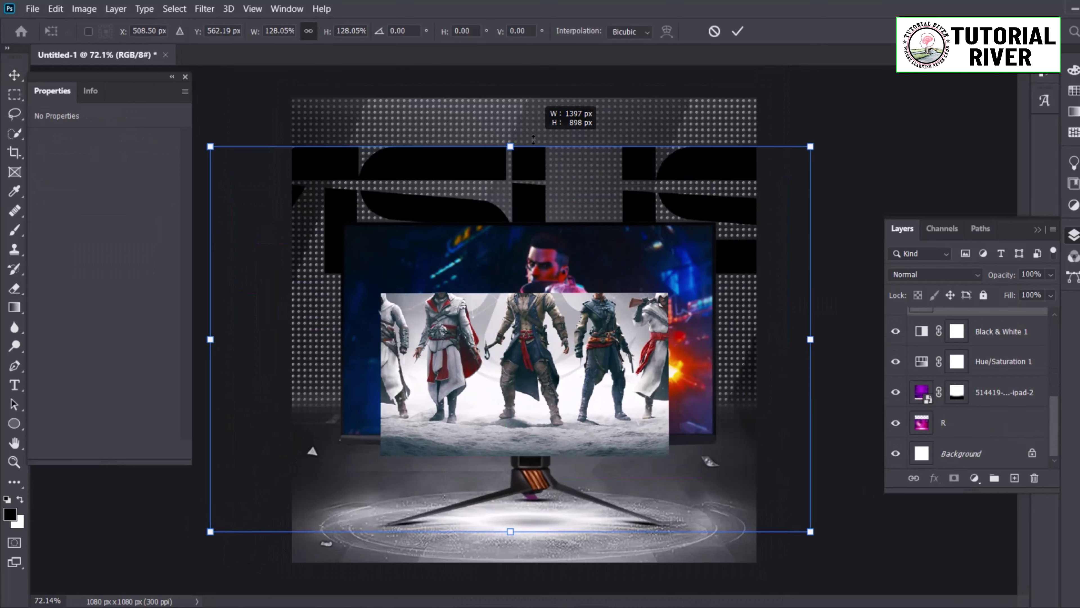
{"action": "left_click_drag", "start_coordinate": [580, 393], "coordinate": [582, 396]}
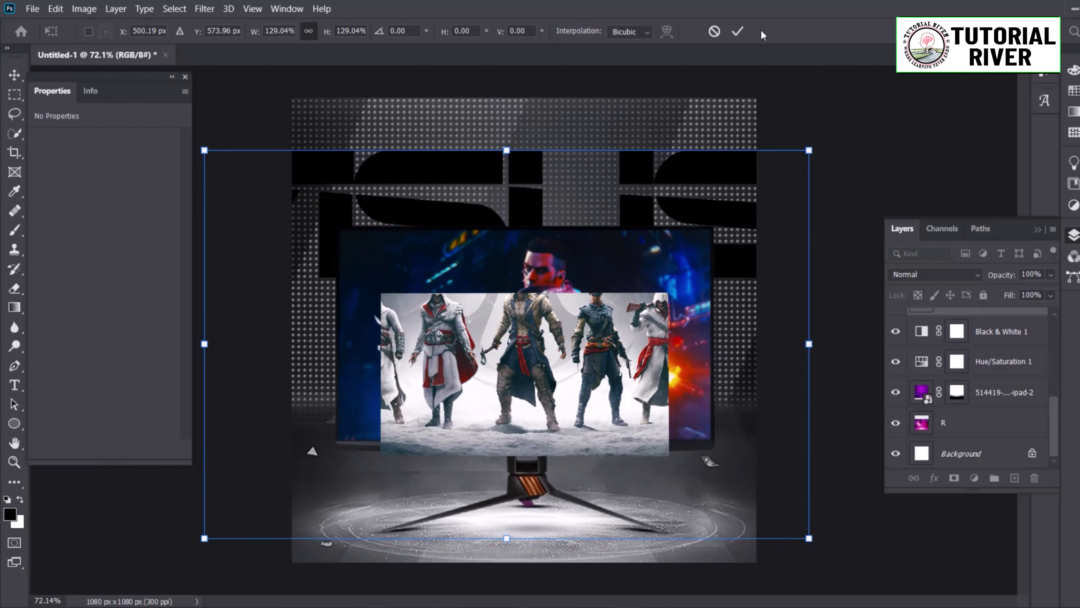
{"action": "key", "text": "Escape"}
{"action": "key", "text": "ctrl+t"}
{"action": "left_click_drag", "start_coordinate": [511, 231], "coordinate": [511, 201]}
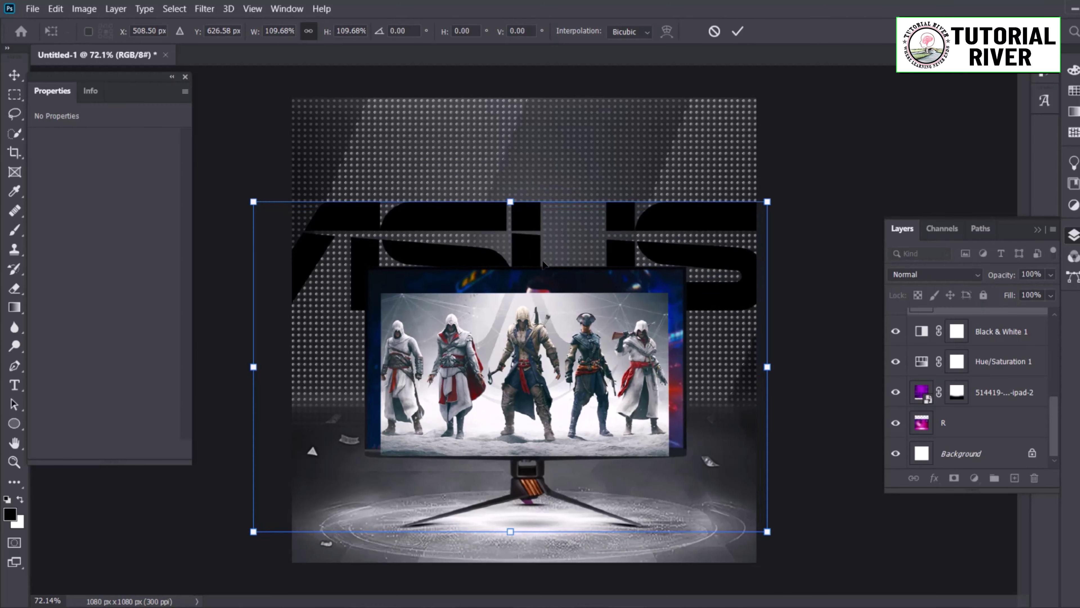
{"action": "key", "text": "Return"}
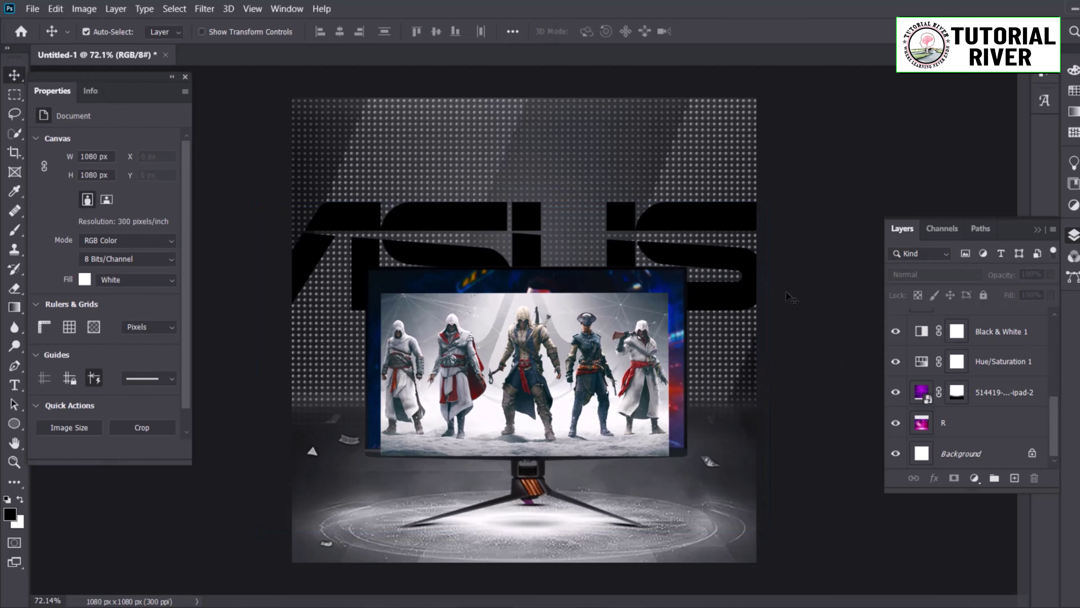
{"action": "mouse_move", "coordinate": [489, 347]}
{"action": "left_mouse_down"}
{"action": "mouse_move", "coordinate": [673, 519]}
{"action": "mouse_move", "coordinate": [727, 499]}
{"action": "left_mouse_up"}
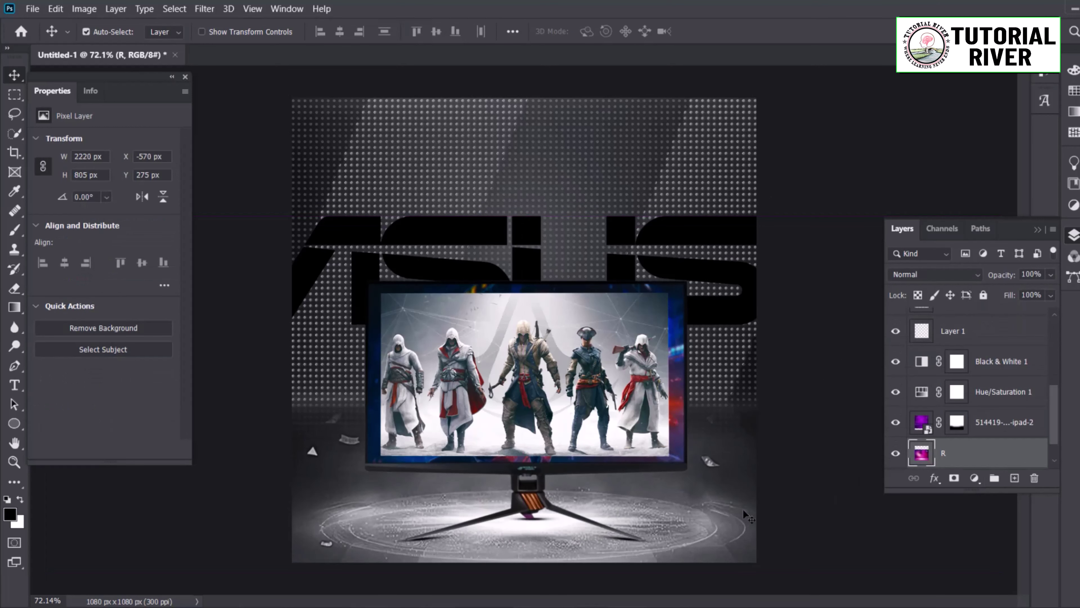
- Shorten the floor layer from its top edge
{"action": "key", "text": "ctrl"}
{"action": "key", "text": "ctrl+t"}
{"action": "left_click_drag", "start_coordinate": [523, 216], "coordinate": [523, 268]}
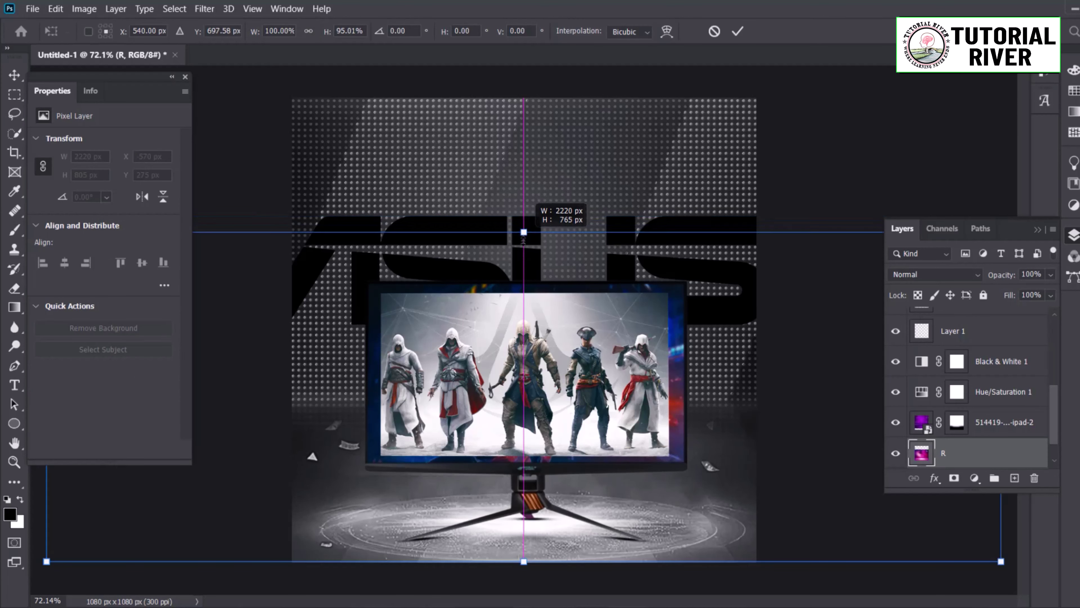
{"action": "key", "text": "Return"}
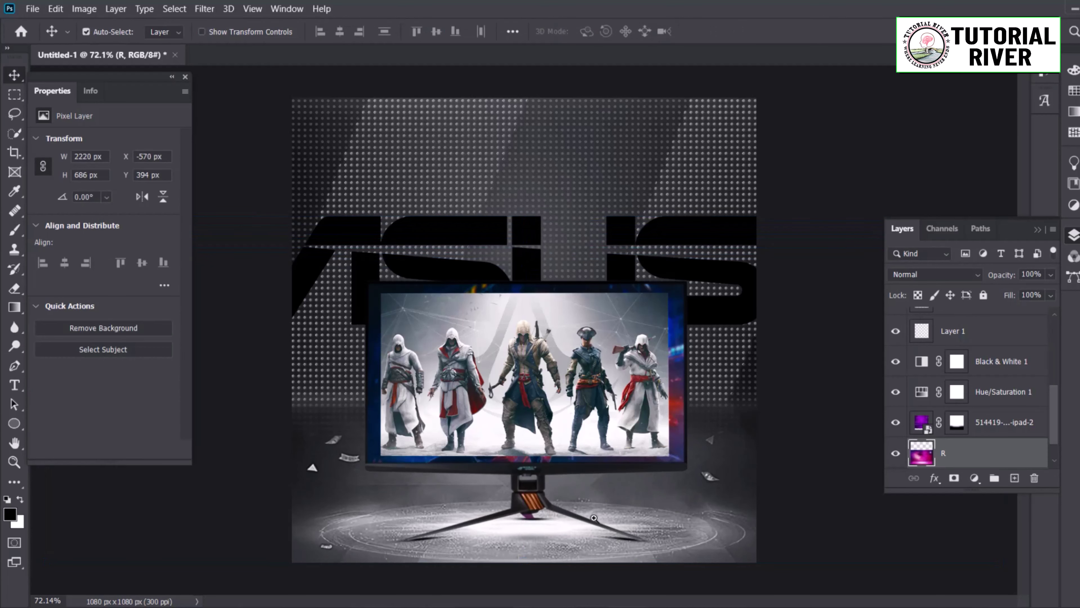
- Nudge the Assassin's Creed screen image slightly to the right
{"action": "left_click", "coordinate": [624, 315], "text": "ctrl"}
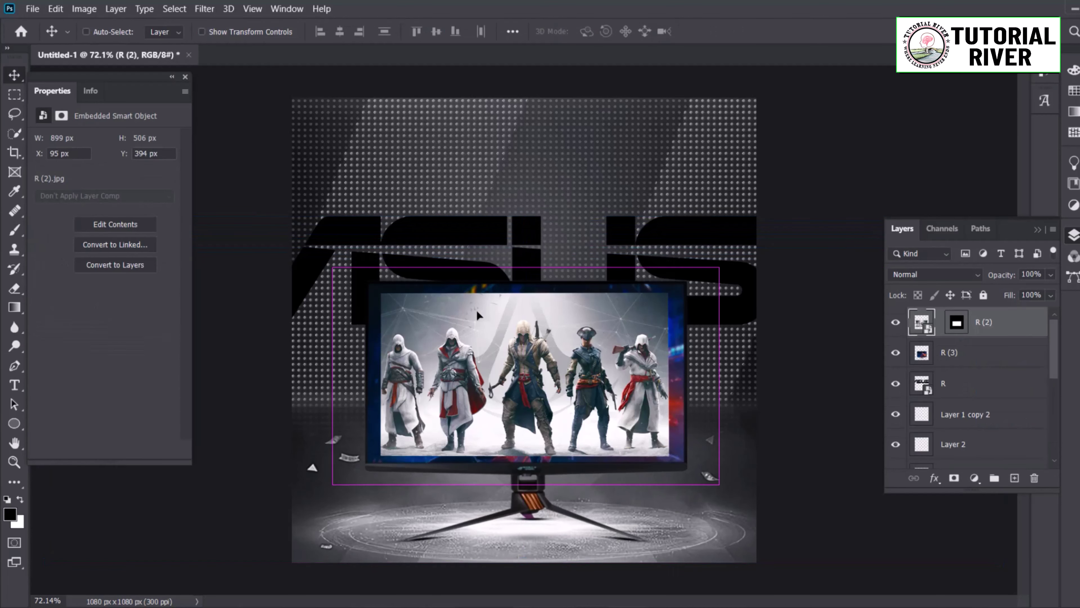
{"action": "key", "text": "ctrl+t"}
{"action": "key", "text": "Right"}
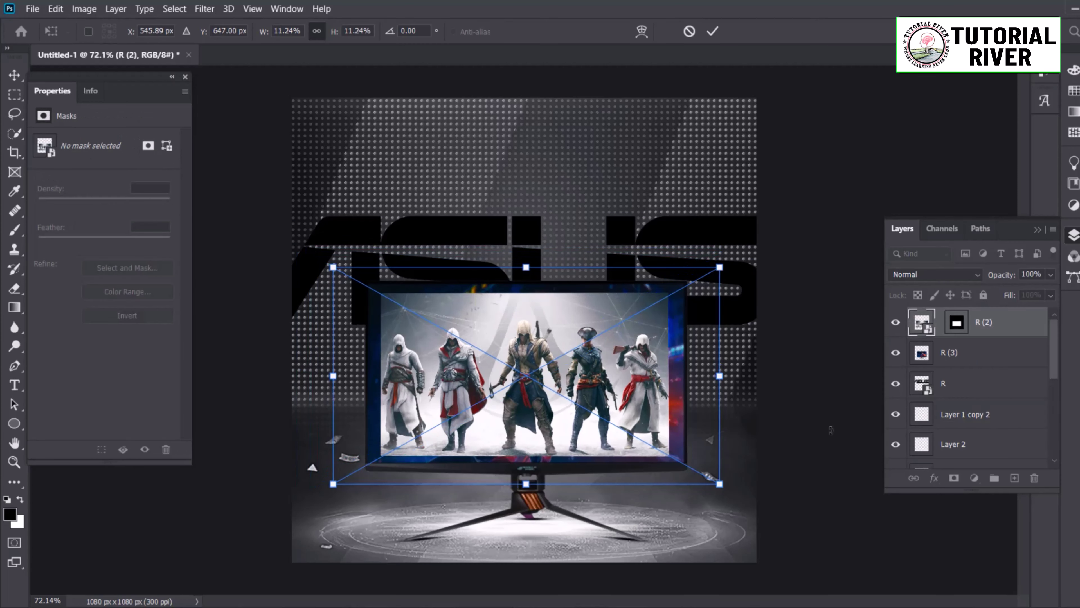
{"action": "key", "text": "Right"}
{"action": "key", "text": "Return"}
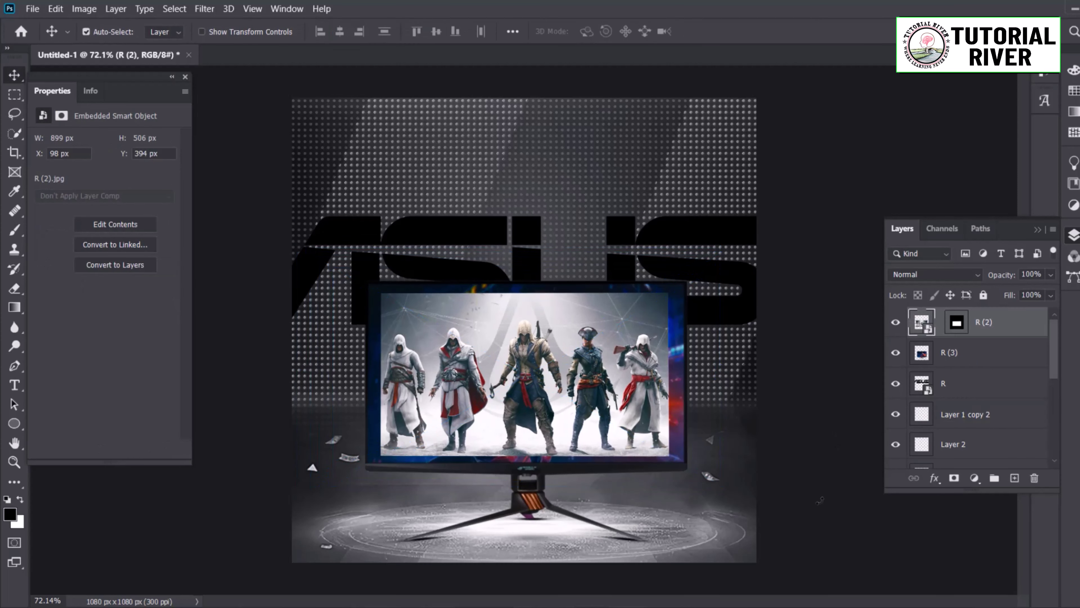
- Scale the masked screen image up to about 110%, then trim it to the screen
{"action": "left_click", "coordinate": [957, 322]}
{"action": "key", "text": "ctrl+t"}
{"action": "left_click_drag", "start_coordinate": [338, 265], "coordinate": [319, 254]}
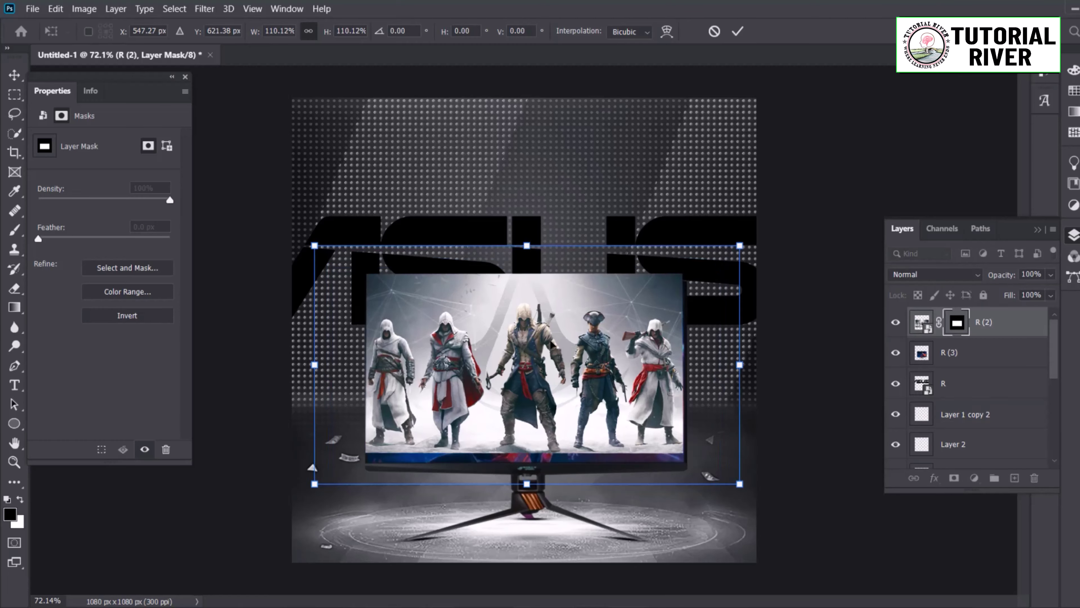
{"action": "scroll", "coordinate": [438, 330], "scroll_direction": "up", "scroll_amount": 2}
{"action": "scroll", "coordinate": [372, 301], "scroll_direction": "up", "scroll_amount": 5}
{"action": "scroll", "coordinate": [433, 289], "scroll_direction": "down", "scroll_amount": 1}
{"action": "scroll", "coordinate": [494, 338], "scroll_direction": "down", "scroll_amount": 5}
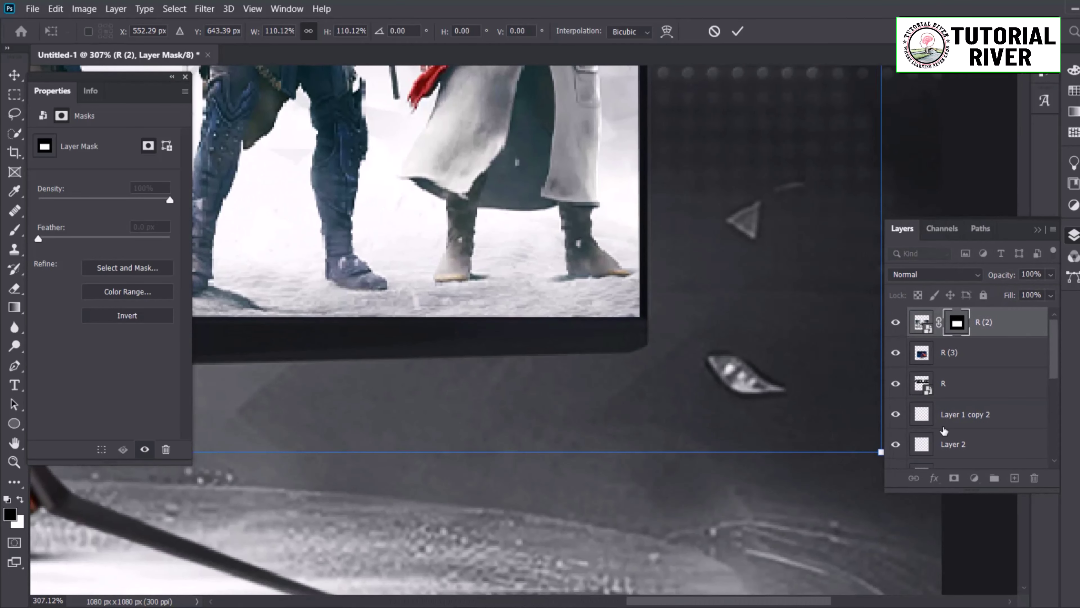
{"action": "left_click_drag", "start_coordinate": [879, 453], "coordinate": [873, 448]}
{"action": "scroll", "coordinate": [617, 515], "scroll_direction": "down", "scroll_amount": 4}
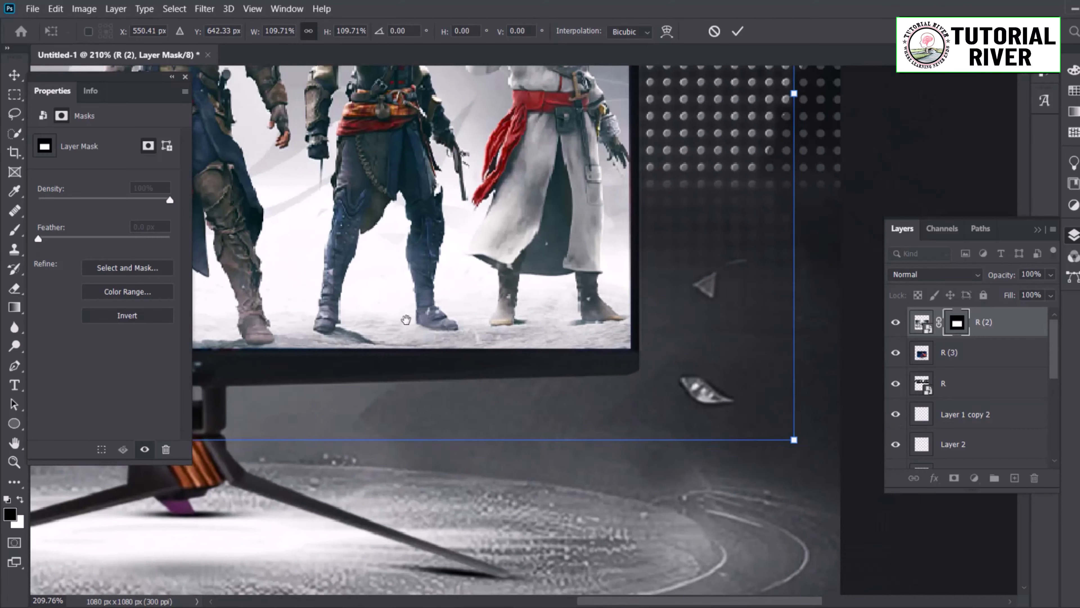
{"action": "scroll", "coordinate": [616, 515], "scroll_direction": "up", "scroll_amount": 2}
{"action": "key", "text": "Return"}
{"action": "scroll", "coordinate": [597, 412], "scroll_direction": "down", "scroll_amount": 2}
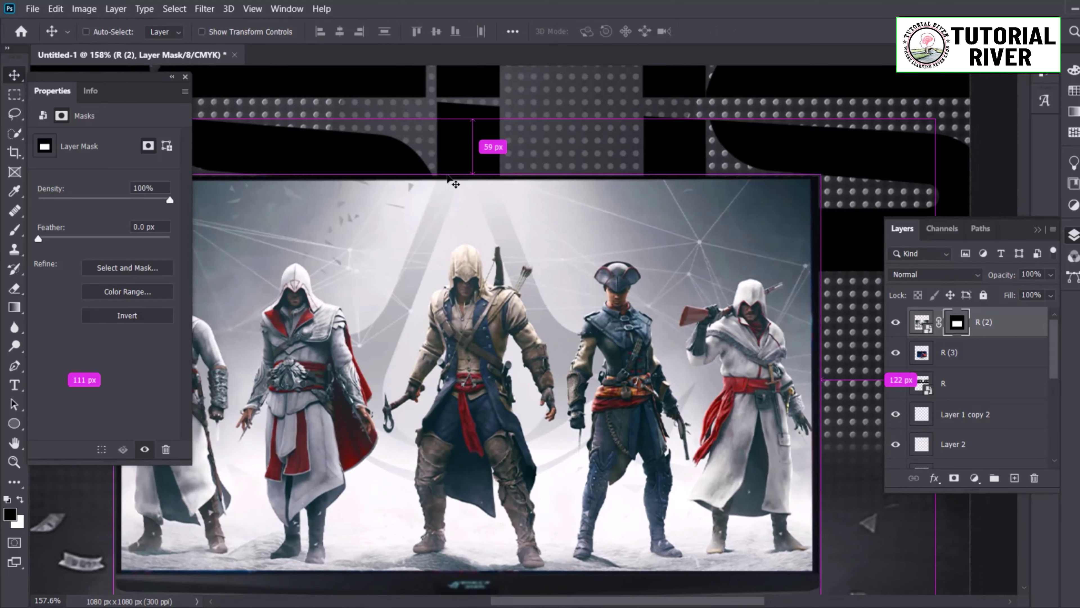
- Rescale the screen image to about 100% so R.png fits the monitor at 1196 x 252 px
{"action": "key", "text": "ctrl+t"}
{"action": "left_click_drag", "start_coordinate": [512, 182], "coordinate": [533, 164]}
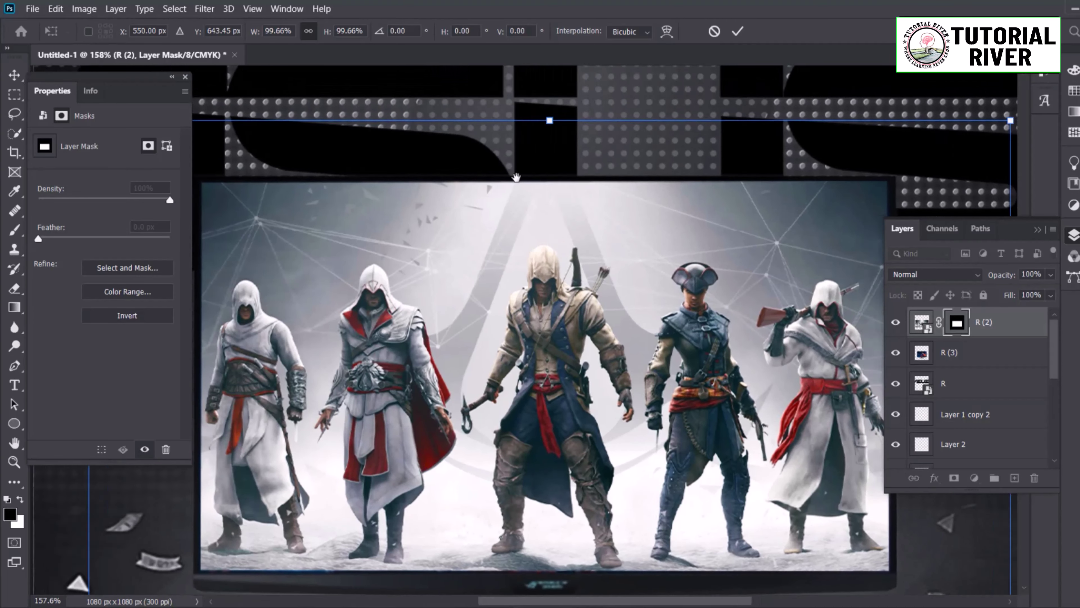
{"action": "left_click_drag", "start_coordinate": [473, 554], "coordinate": [452, 431]}
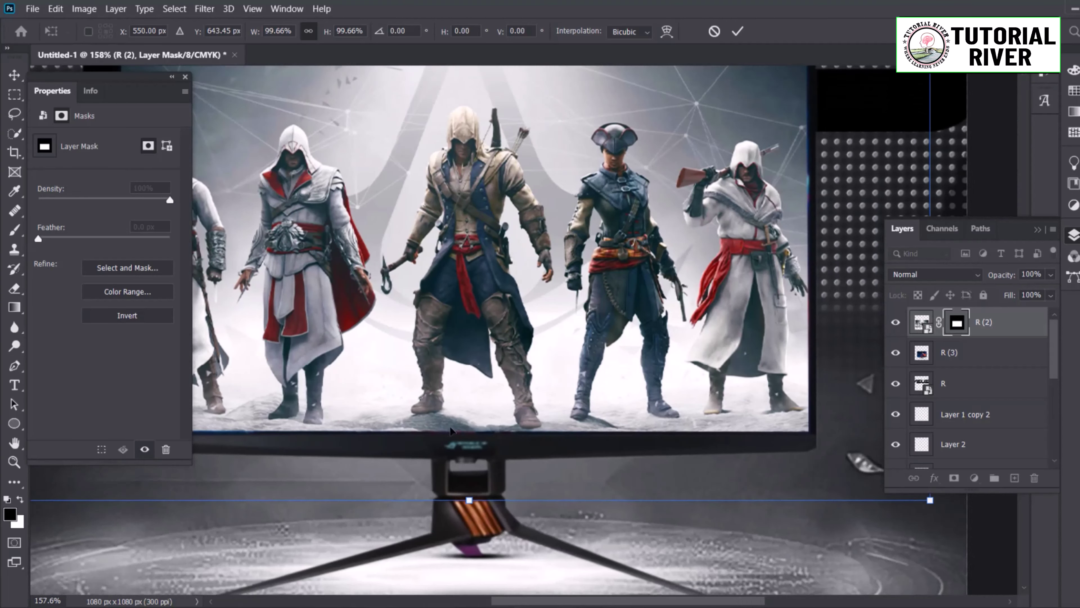
{"action": "scroll", "coordinate": [451, 431], "scroll_direction": "up", "scroll_amount": 2}
{"action": "left_click_drag", "start_coordinate": [701, 98], "coordinate": [517, 492]}
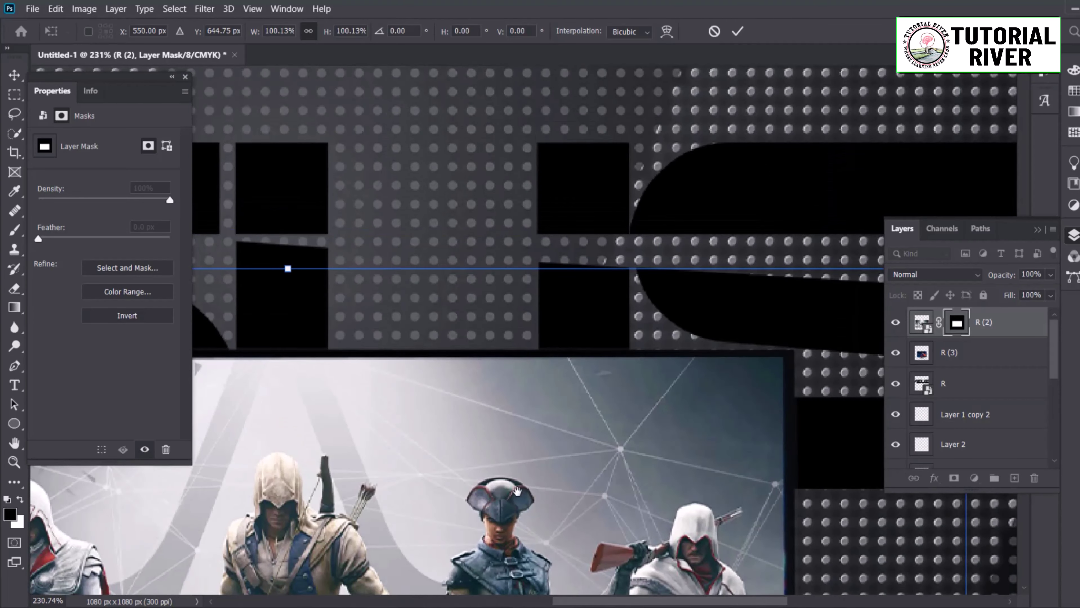
{"action": "scroll", "coordinate": [517, 491], "scroll_direction": "down", "scroll_amount": 2}
{"action": "key", "text": "Return"}
{"action": "scroll", "coordinate": [502, 441], "scroll_direction": "down", "scroll_amount": 2}
{"action": "scroll", "coordinate": [501, 442], "scroll_direction": "down", "scroll_amount": 2}
- Set the ASUS logo layer R to Soft Light blending
{"action": "left_click", "coordinate": [991, 383]}
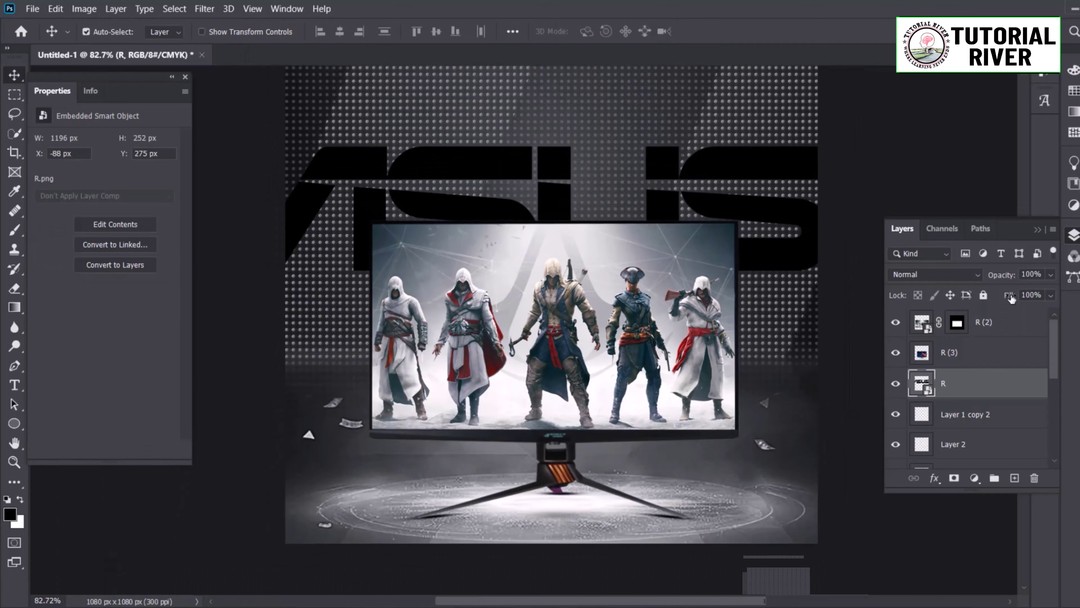
{"action": "left_click", "coordinate": [936, 275]}
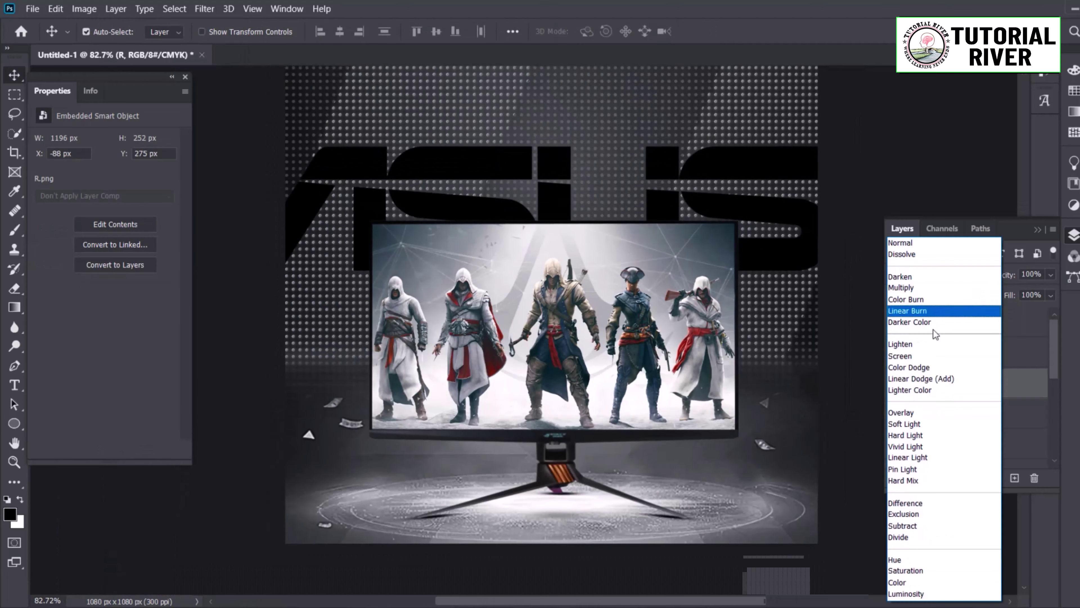
{"action": "left_click", "coordinate": [922, 421]}
{"action": "scroll", "coordinate": [791, 308], "scroll_direction": "down", "scroll_amount": 2}
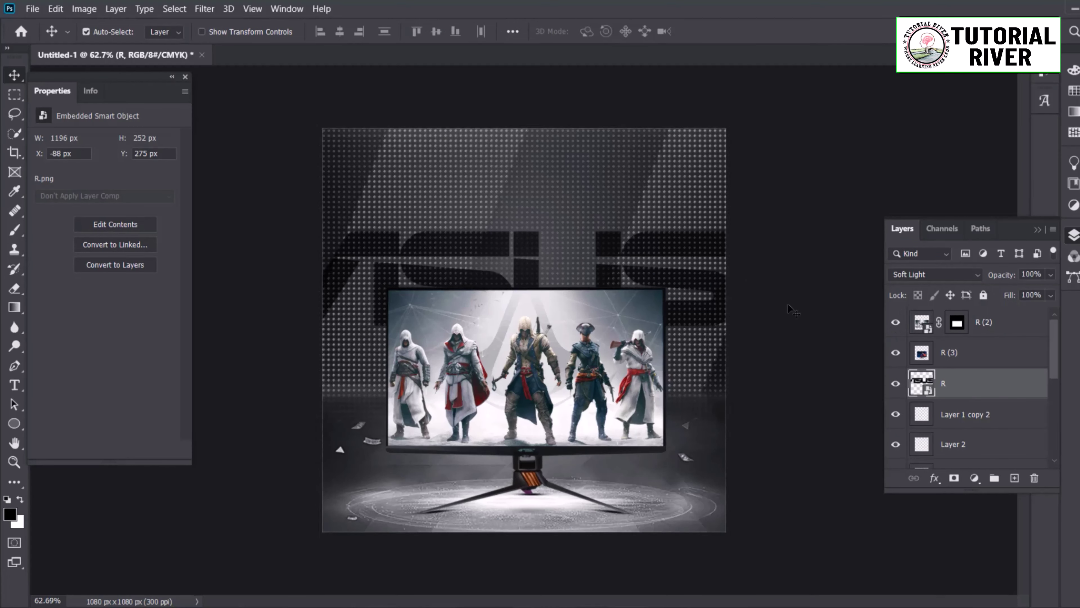
- Paste the white title 'Asus ROG Swift PG248Q gaming monitor' above the monitor
{"action": "key", "text": "t"}
{"action": "left_click", "coordinate": [499, 180]}
{"action": "key", "text": "super+v"}
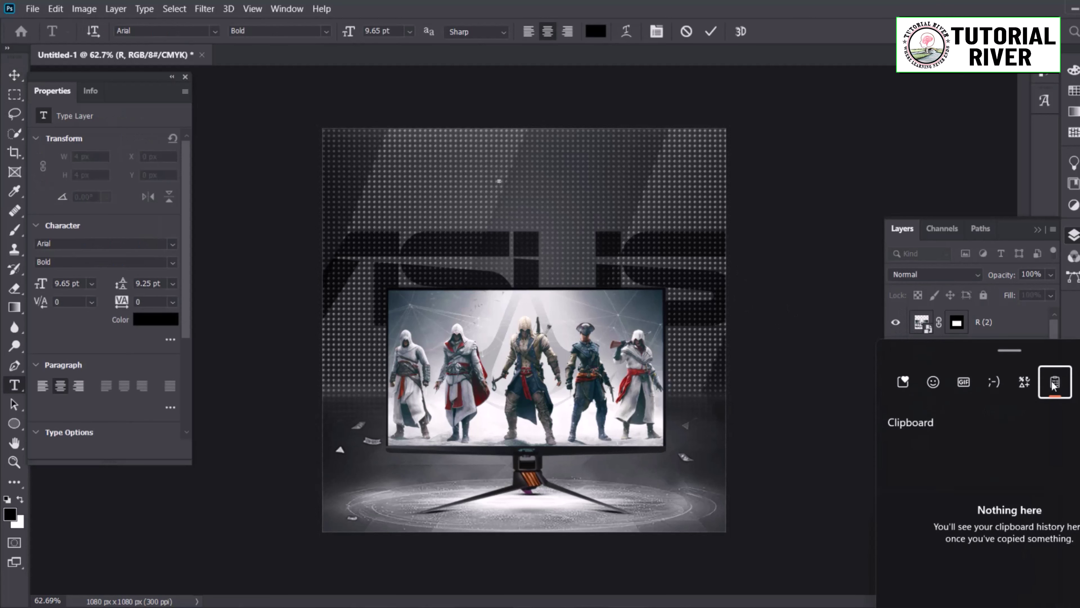
{"action": "left_click", "coordinate": [526, 209]}
{"action": "key", "text": "super+v"}
{"action": "key", "text": "Escape"}
{"action": "type", "text": "Asus ROG Swift PG248Q gaming monitor"}
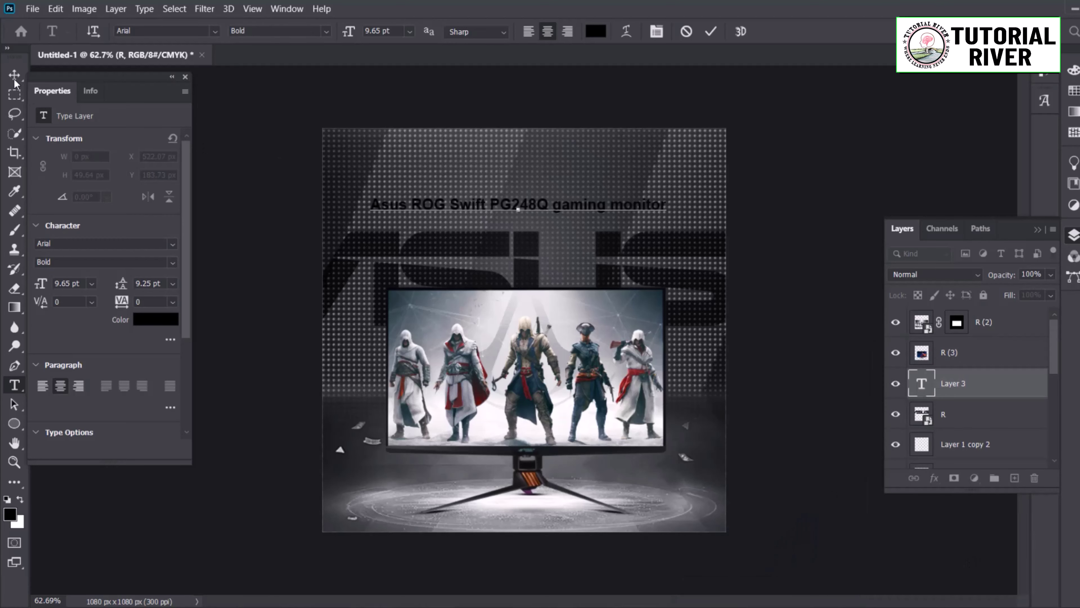
{"action": "left_click", "coordinate": [14, 76]}
{"action": "left_click", "coordinate": [156, 319]}
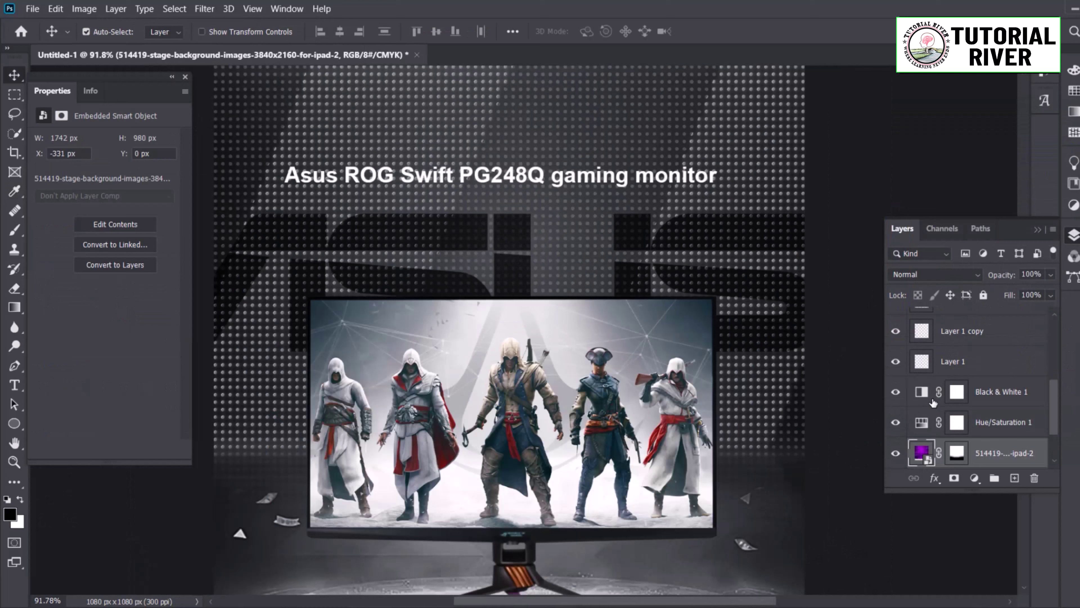
- Set the Black & White 1 adjustment to Blues -200, Magentas -157 and Reds 27
{"action": "left_click", "coordinate": [932, 398]}
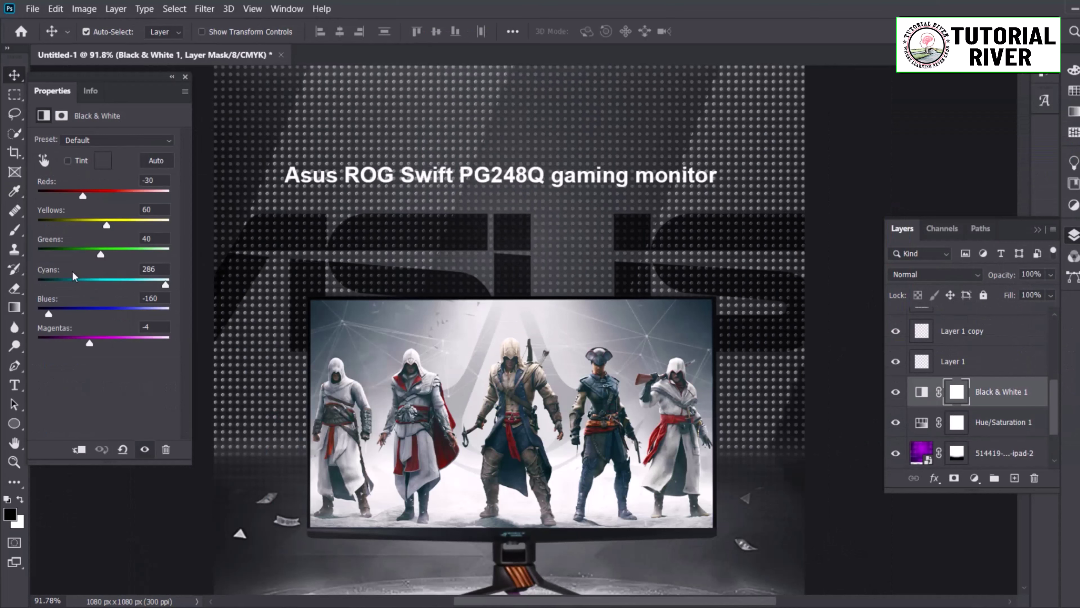
{"action": "left_click_drag", "start_coordinate": [49, 314], "coordinate": [38, 314]}
{"action": "left_click_drag", "start_coordinate": [169, 254], "coordinate": [100, 254]}
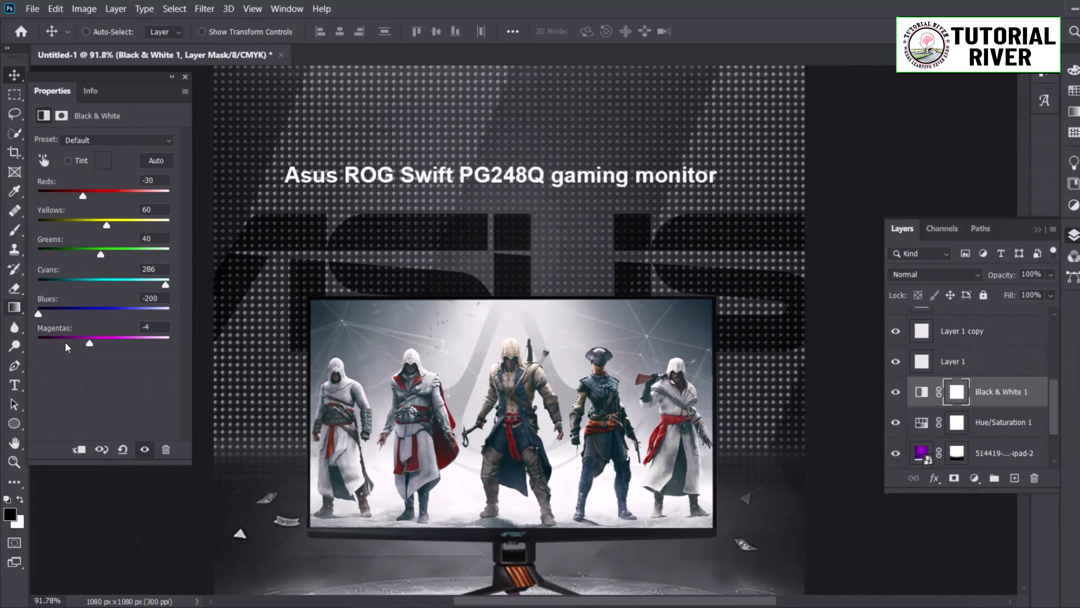
{"action": "left_click_drag", "start_coordinate": [89, 343], "coordinate": [48, 342]}
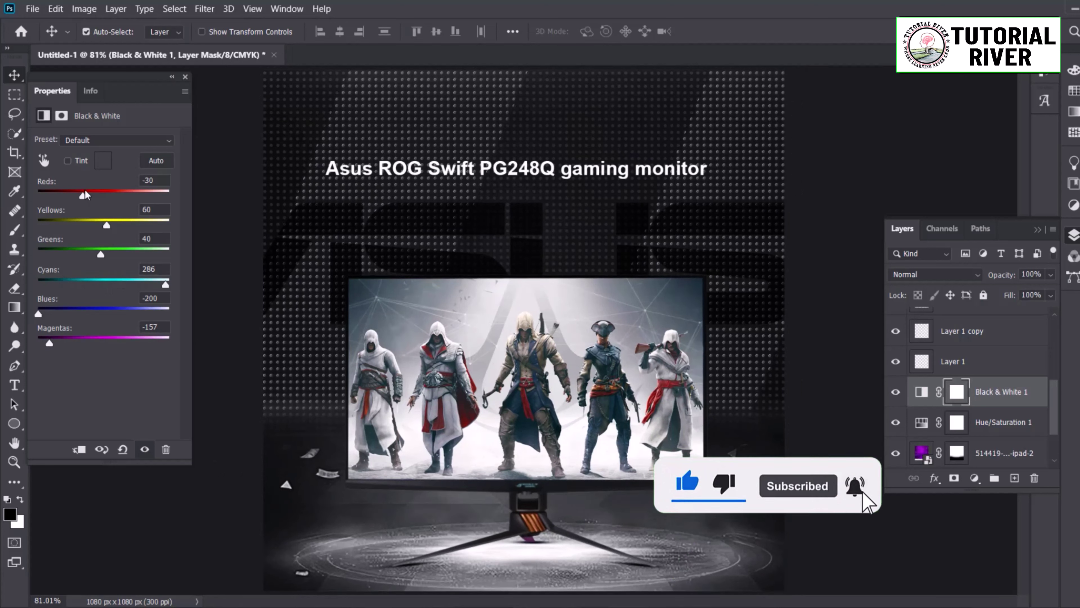
{"action": "left_click_drag", "start_coordinate": [85, 195], "coordinate": [48, 199]}
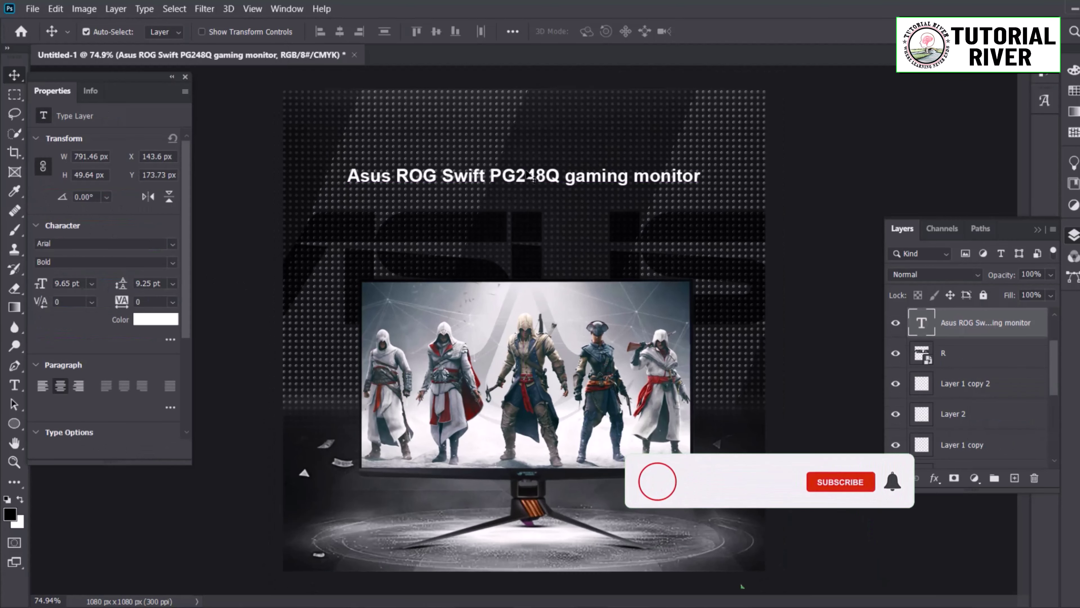
- Split the title onto two lines after PG248Q, scale it to 180% and centre it over the monitor
{"action": "key", "text": "Return"}
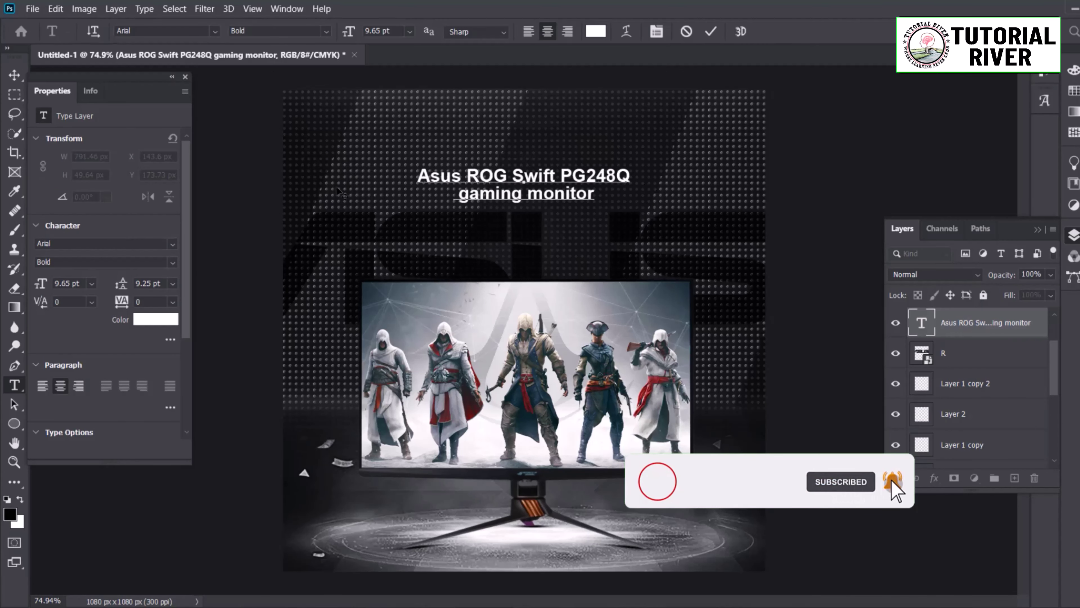
{"action": "left_click", "coordinate": [14, 76]}
{"action": "left_click_drag", "start_coordinate": [600, 207], "coordinate": [595, 193]}
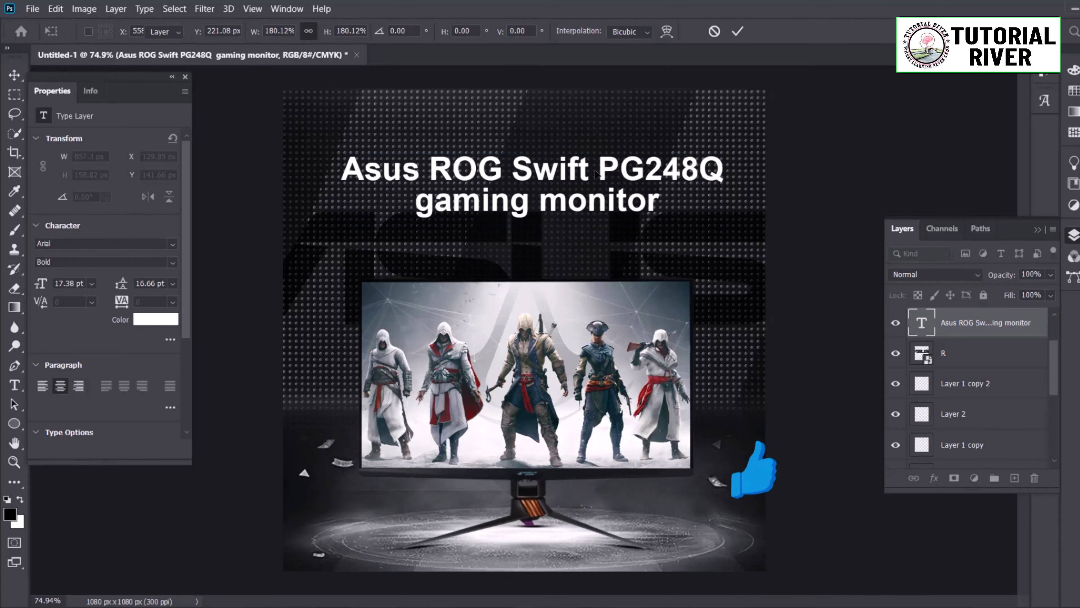
{"action": "key", "text": "Return"}
{"action": "left_click", "coordinate": [632, 229]}
{"action": "scroll", "coordinate": [693, 260], "scroll_direction": "up", "scroll_amount": 2}
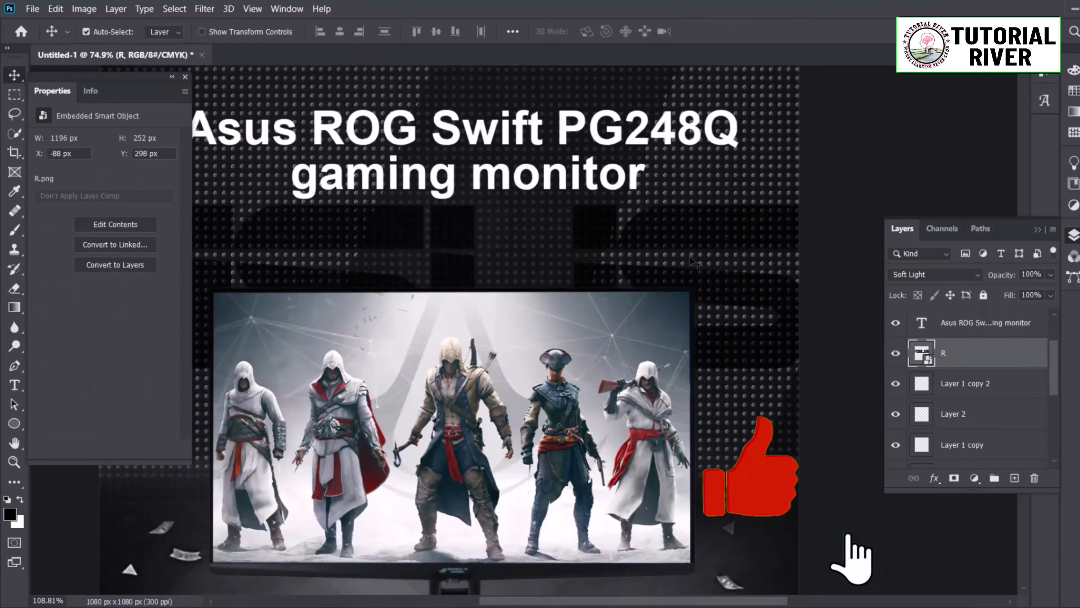
{"action": "scroll", "coordinate": [694, 261], "scroll_direction": "down", "scroll_amount": 1}
{"action": "left_click_drag", "start_coordinate": [543, 153], "coordinate": [535, 159]}
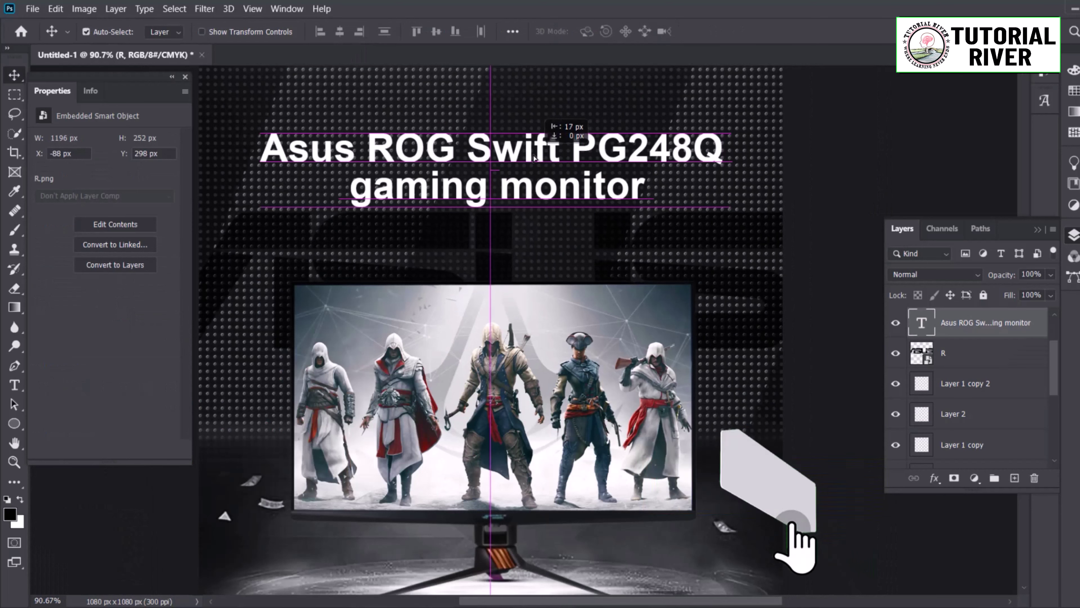
{"action": "scroll", "coordinate": [445, 208], "scroll_direction": "down", "scroll_amount": 3}
{"action": "scroll", "coordinate": [444, 208], "scroll_direction": "up", "scroll_amount": 2}
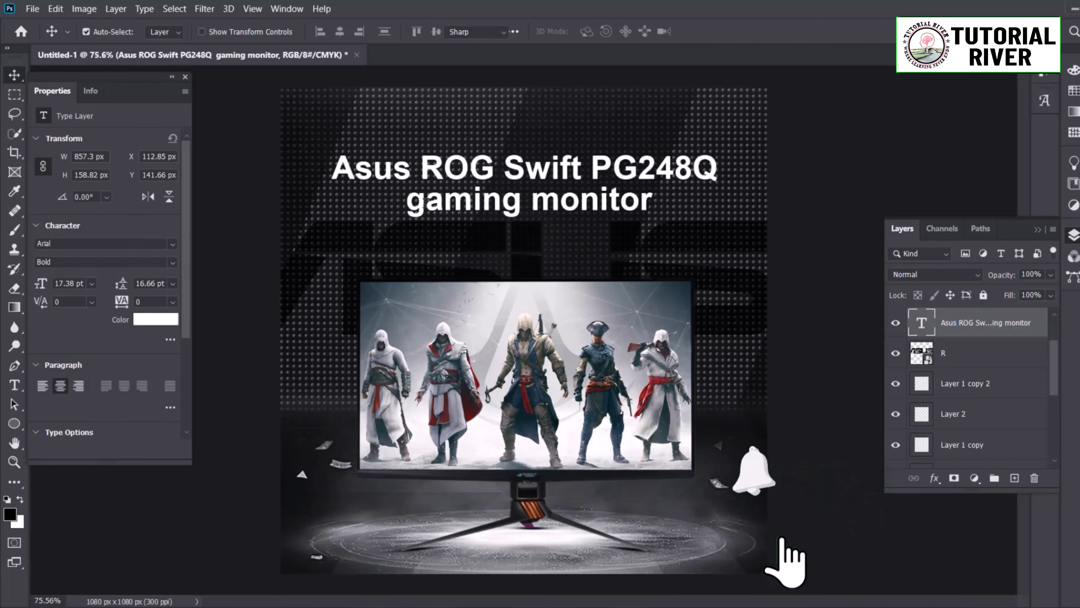
- Capitalise the title's second line to 'Gaming Monitor'
{"action": "double_click", "coordinate": [391, 204]}
{"action": "type", "text": "G"}
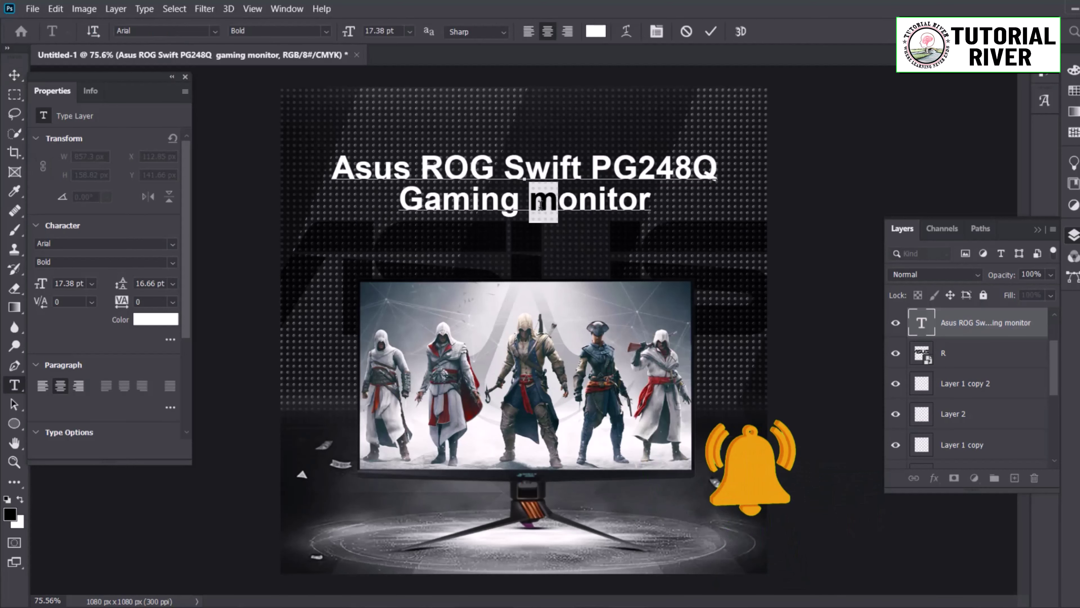
{"action": "type", "text": "M"}
{"action": "left_click", "coordinate": [14, 74]}
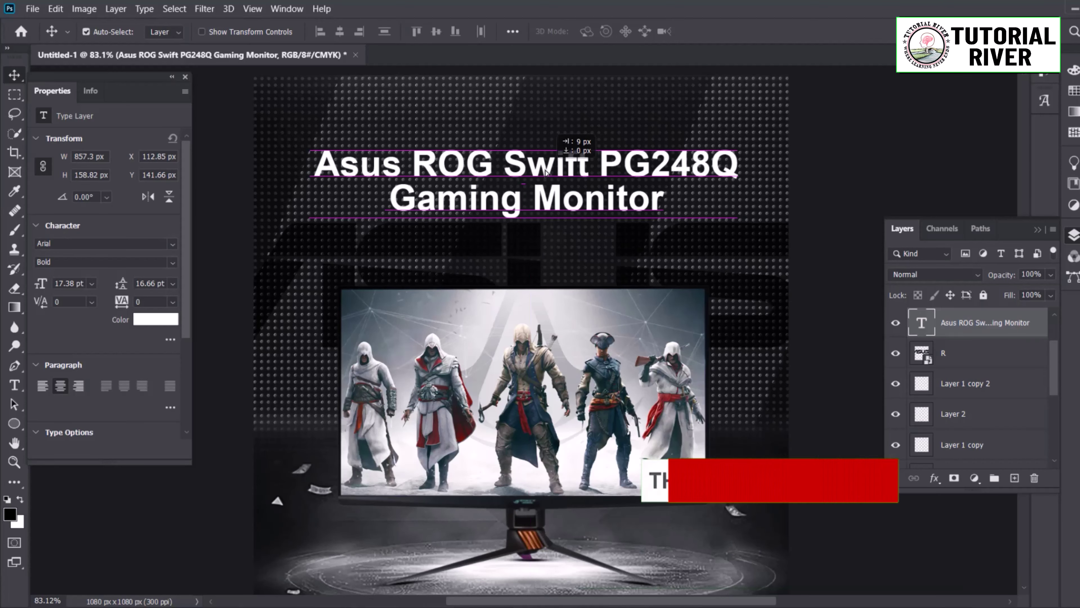
{"action": "scroll", "coordinate": [612, 256], "scroll_direction": "down", "scroll_amount": 5}
{"action": "scroll", "coordinate": [591, 288], "scroll_direction": "up", "scroll_amount": 3}
- Duplicate the ASUS logo layer R as R copy
{"action": "left_click", "coordinate": [638, 319], "text": "ctrl"}
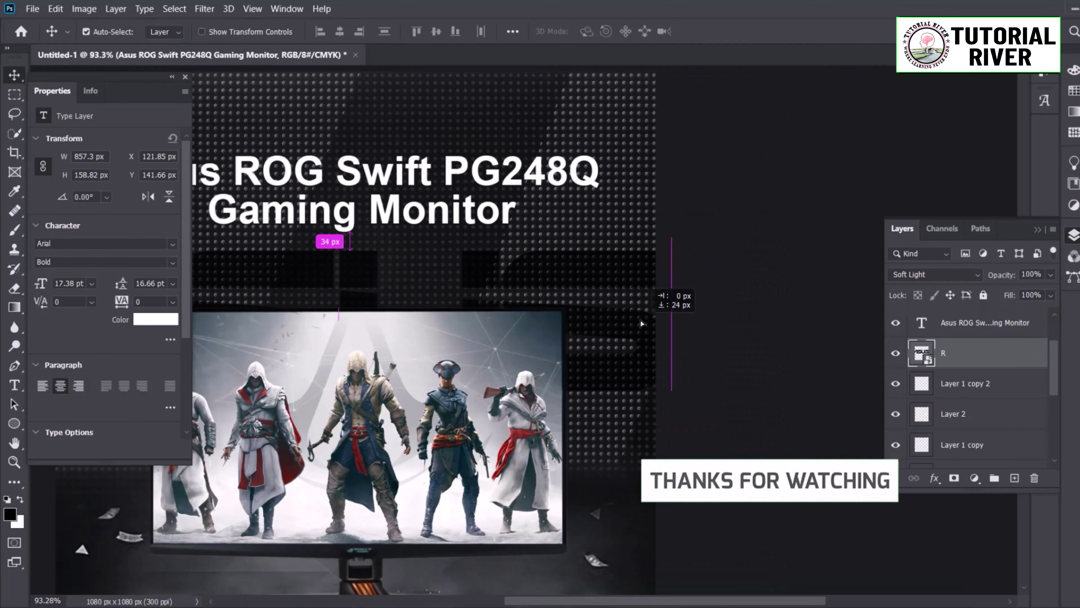
{"action": "scroll", "coordinate": [680, 332], "scroll_direction": "down", "scroll_amount": 1}
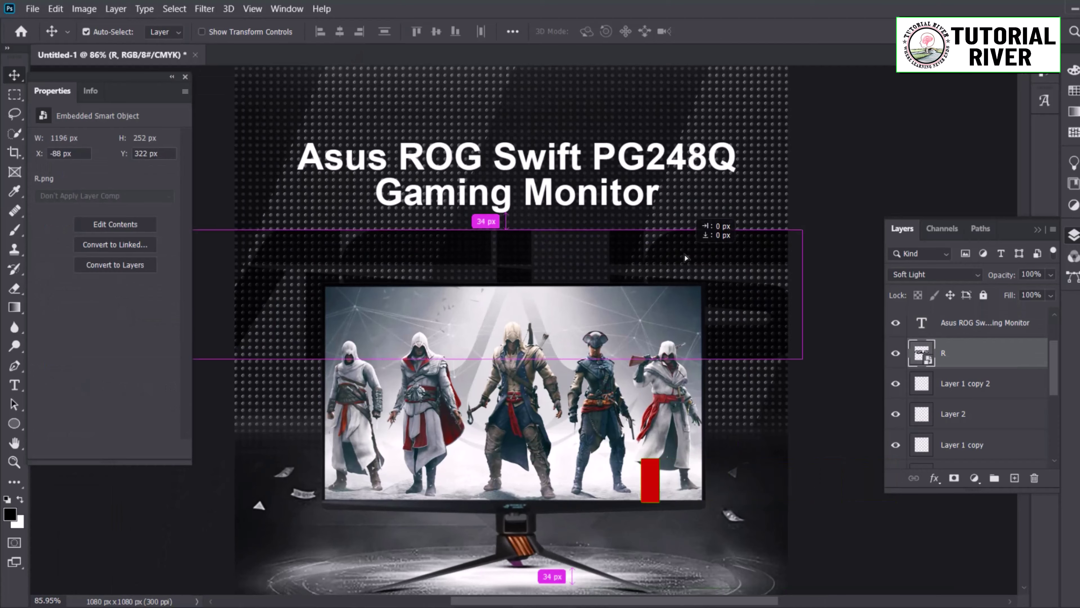
{"action": "scroll", "coordinate": [661, 265], "scroll_direction": "down", "scroll_amount": 1}
{"action": "key", "text": "ctrl+j"}
{"action": "key", "text": "ctrl+t"}
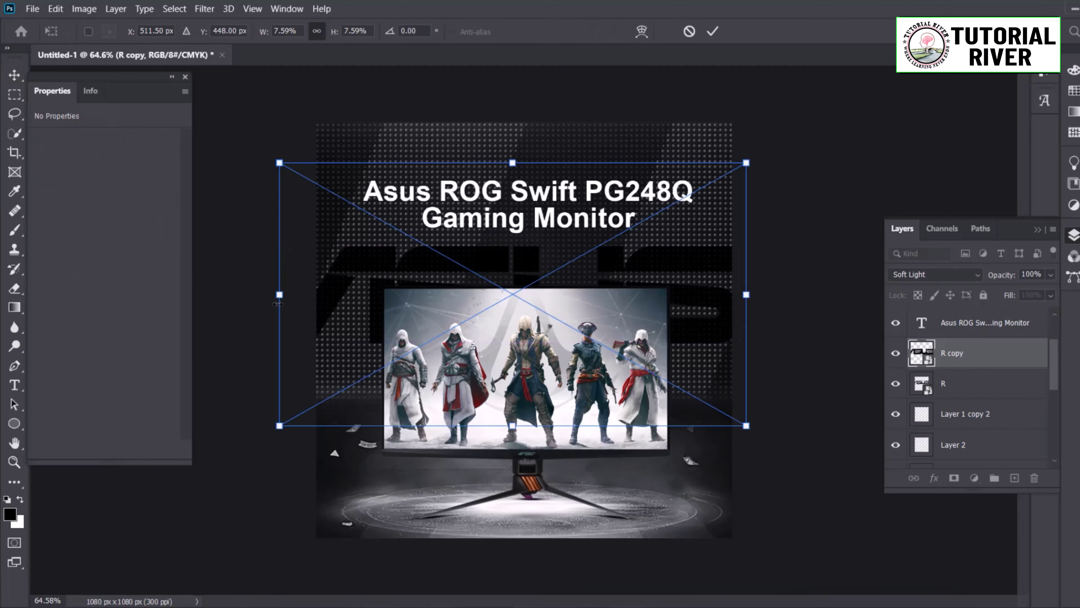
- Shrink the logo copy into the top-right corner and set it back to Normal blending
{"action": "mouse_move", "coordinate": [277, 304]}
{"action": "left_mouse_down"}
{"action": "mouse_move", "coordinate": [315, 260]}
{"action": "mouse_move", "coordinate": [613, 272]}
{"action": "left_mouse_up"}
{"action": "mouse_move", "coordinate": [778, 200]}
{"action": "left_mouse_down"}
{"action": "mouse_move", "coordinate": [772, 224]}
{"action": "mouse_move", "coordinate": [748, 140]}
{"action": "left_mouse_up"}
{"action": "left_click_drag", "start_coordinate": [681, 179], "coordinate": [698, 154]}
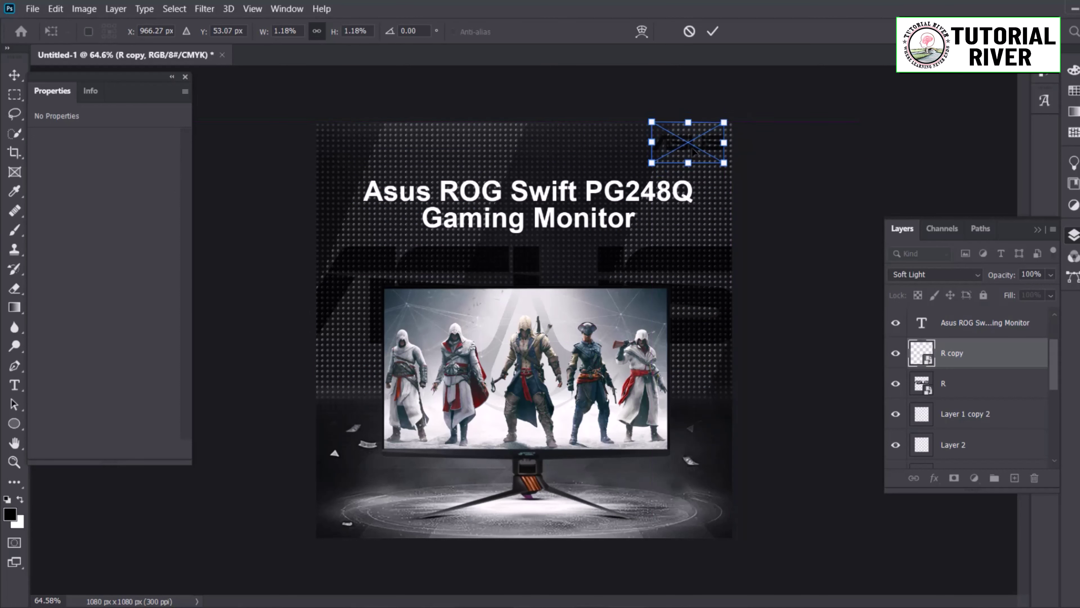
{"action": "key", "text": "Return"}
{"action": "left_click", "coordinate": [935, 274]}
{"action": "left_click", "coordinate": [906, 246]}
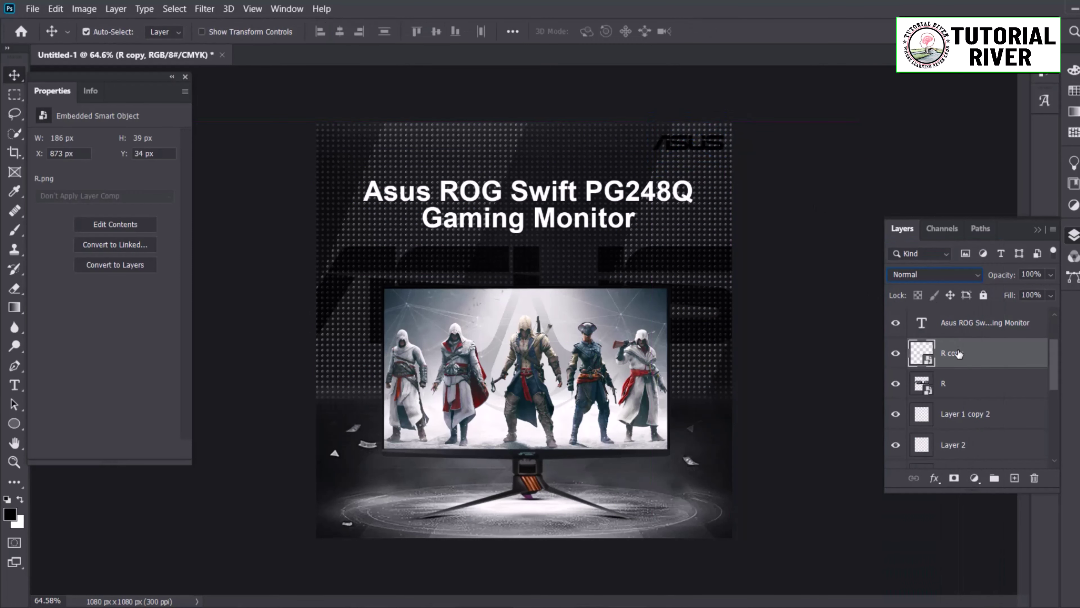
- Give the logo copy a white (ffffff) Color Overlay layer style
{"action": "right_click", "coordinate": [958, 353]}
{"action": "left_click", "coordinate": [786, 13]}
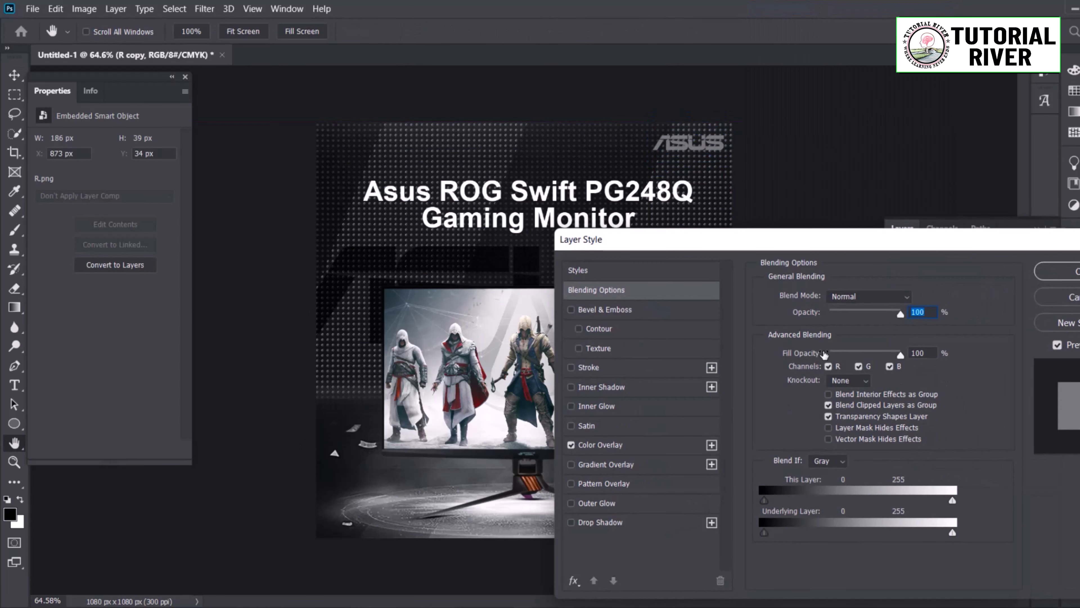
{"action": "left_click", "coordinate": [616, 445]}
{"action": "left_click", "coordinate": [919, 296]}
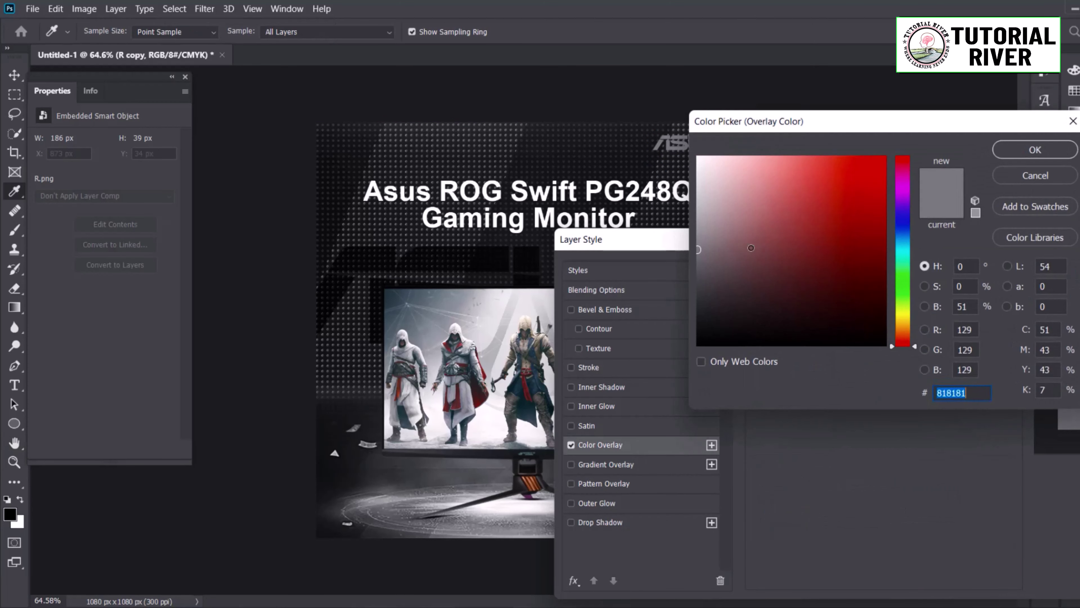
{"action": "left_click", "coordinate": [1035, 149]}
{"action": "left_click", "coordinate": [1051, 272]}
- Reposition the 108 x 23 px white logo in the top-right corner and fit the poster on screen
{"action": "key", "text": "ctrl+t"}
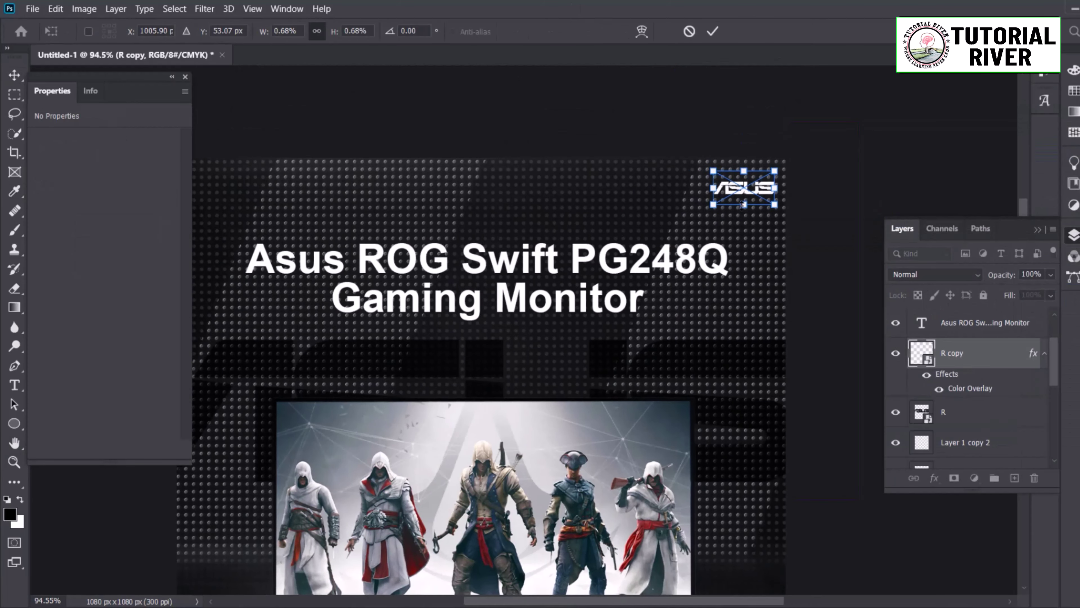
{"action": "scroll", "coordinate": [723, 94], "scroll_direction": "up", "scroll_amount": 3}
{"action": "left_click_drag", "start_coordinate": [723, 93], "coordinate": [760, 181]}
{"action": "key", "text": "Return"}
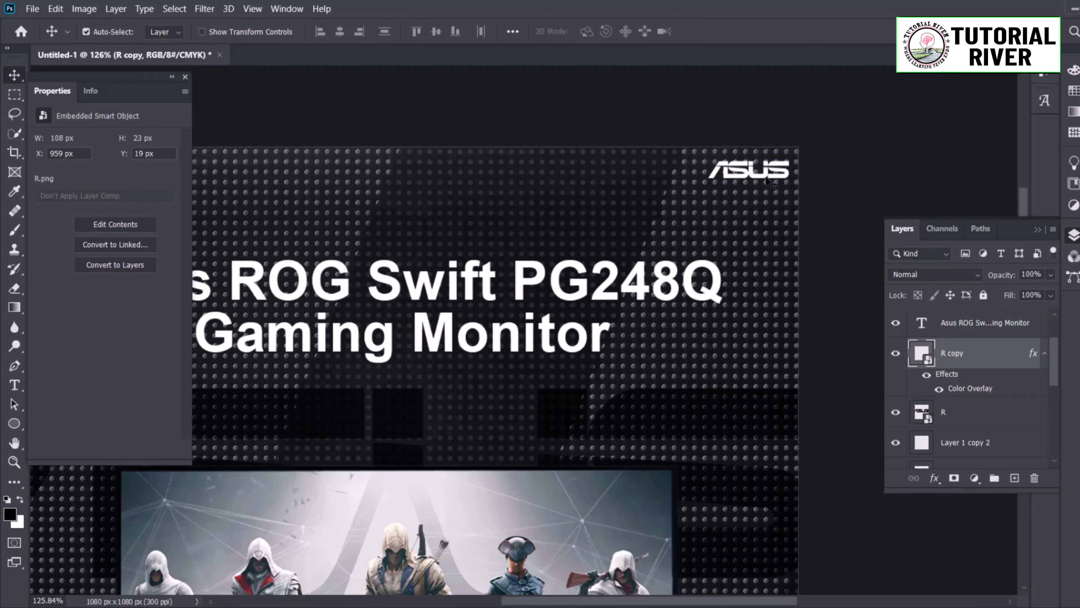
{"action": "key", "text": "ctrl+0"}
- Preview blend modes on the background photo, leaving it unchanged
{"action": "scroll", "coordinate": [974, 405], "scroll_direction": "down", "scroll_amount": 5}
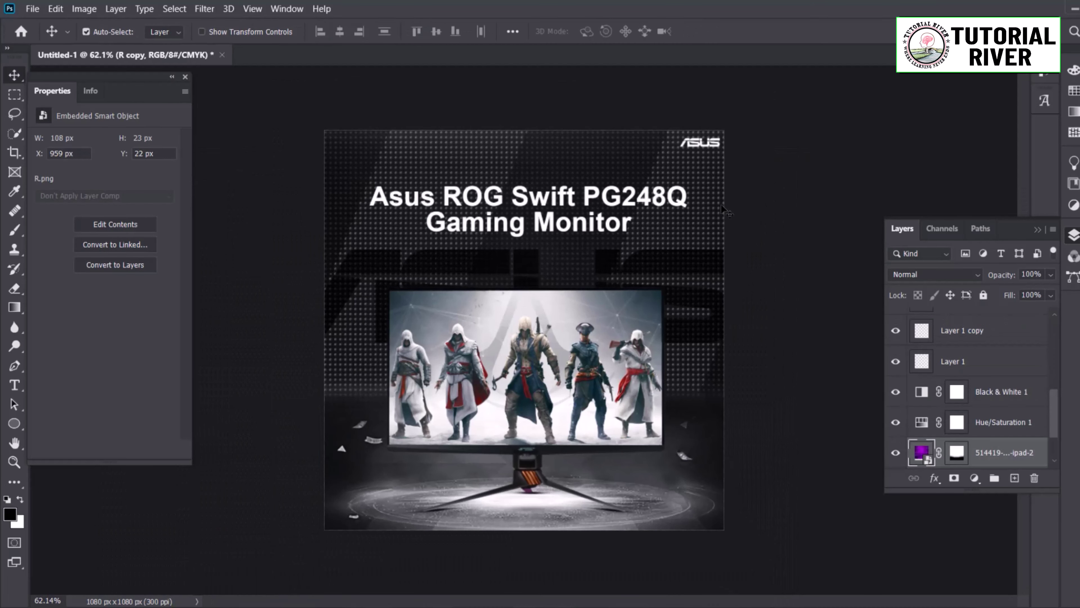
{"action": "left_click", "coordinate": [917, 458]}
{"action": "left_click", "coordinate": [933, 275]}
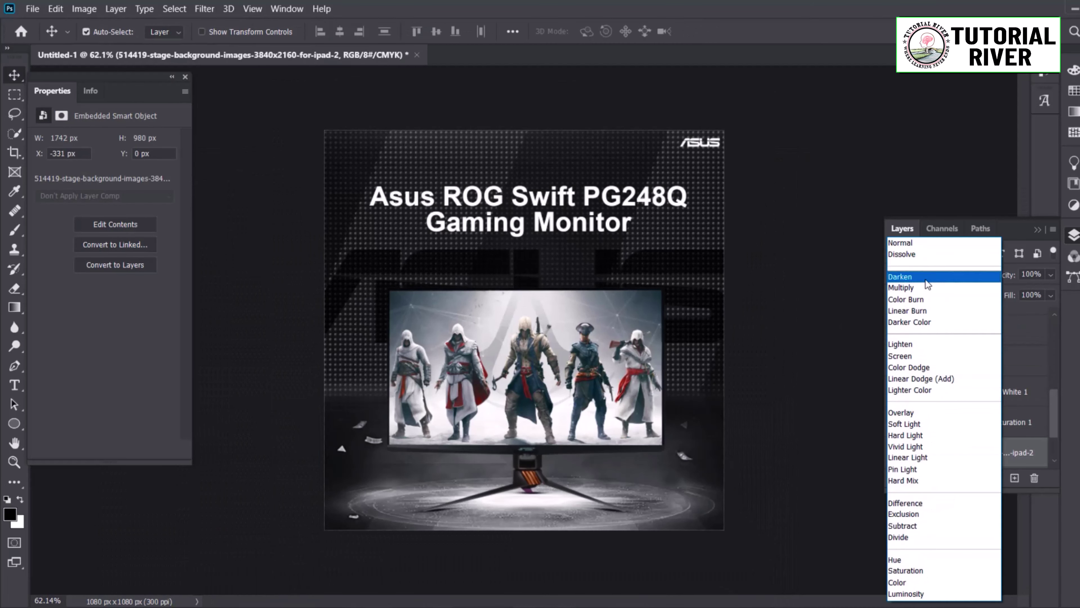
{"action": "left_click", "coordinate": [985, 280]}
{"action": "left_click", "coordinate": [933, 275]}
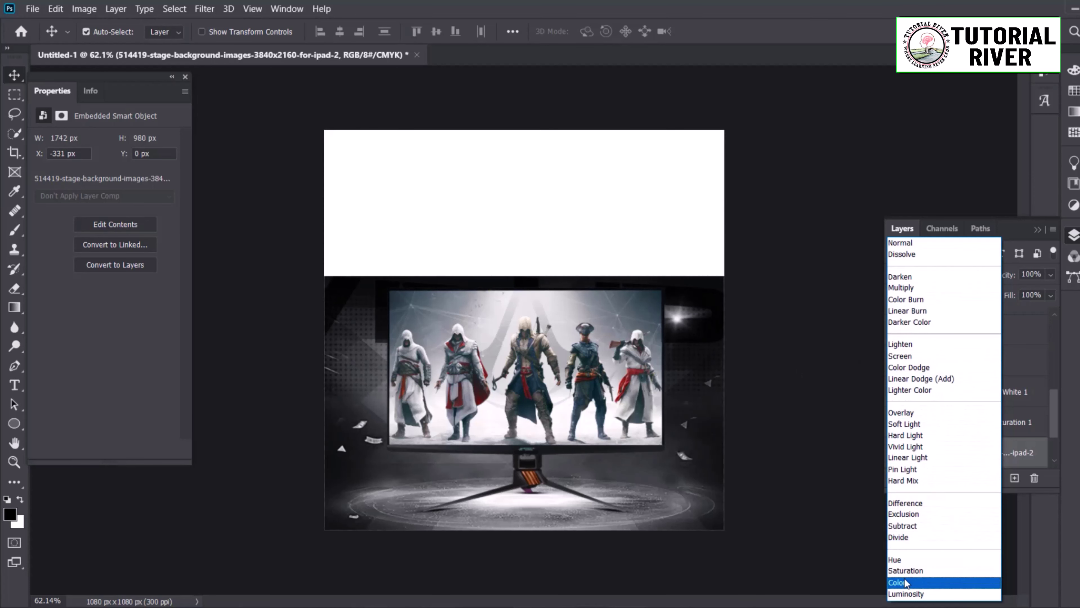
{"action": "left_click", "coordinate": [755, 506]}
- Add a black Solid Color fill layer above Black & White 1, blended as Soft Light
{"action": "left_click", "coordinate": [1021, 422]}
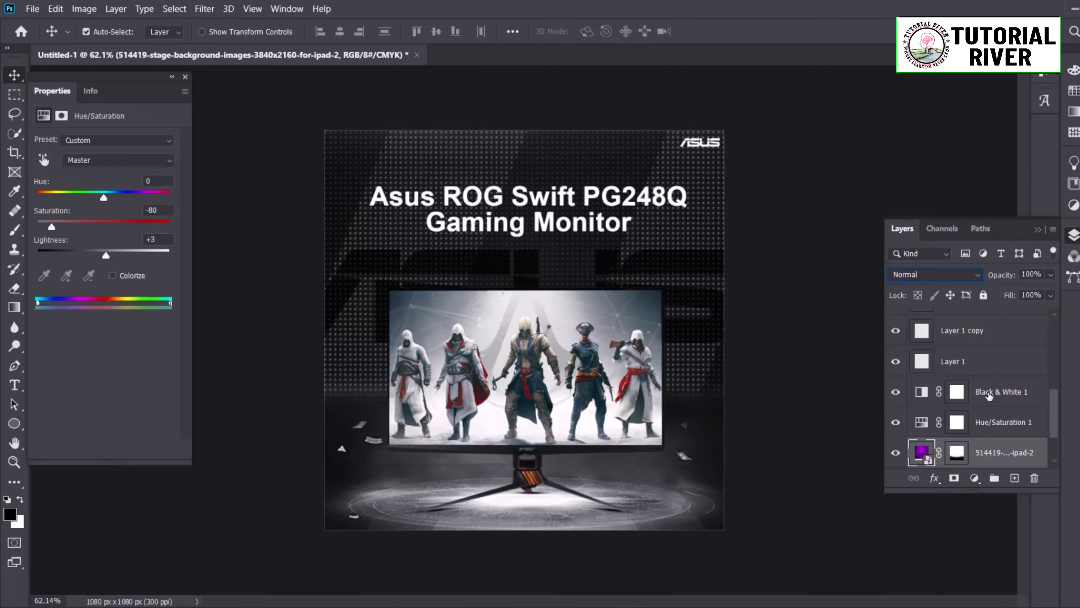
{"action": "left_click", "coordinate": [1021, 391]}
{"action": "left_click", "coordinate": [974, 478]}
{"action": "left_click", "coordinate": [982, 230]}
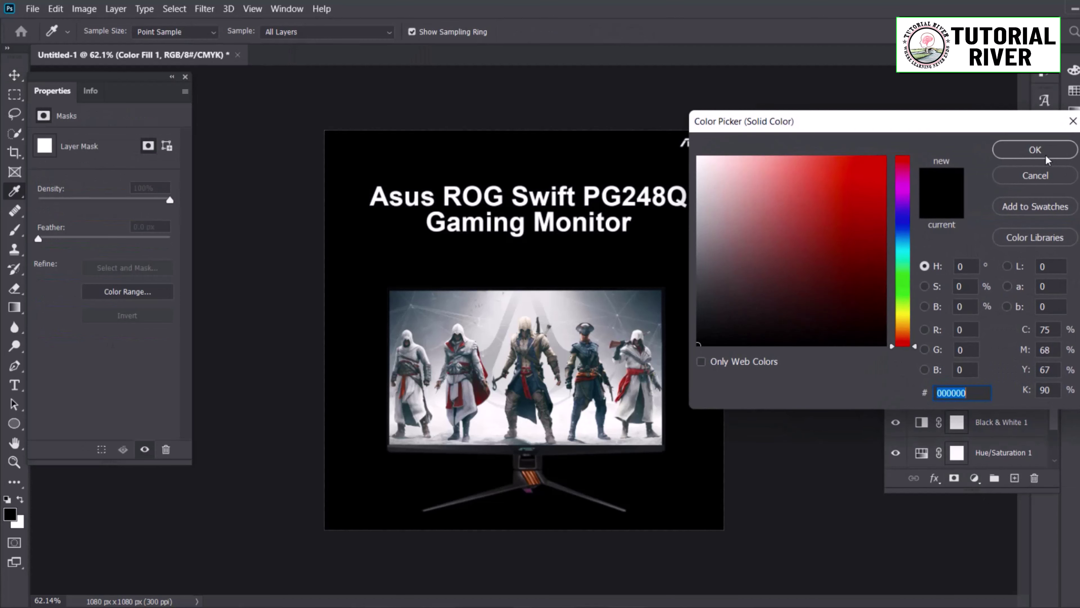
{"action": "left_click", "coordinate": [1035, 150]}
{"action": "left_click", "coordinate": [914, 275]}
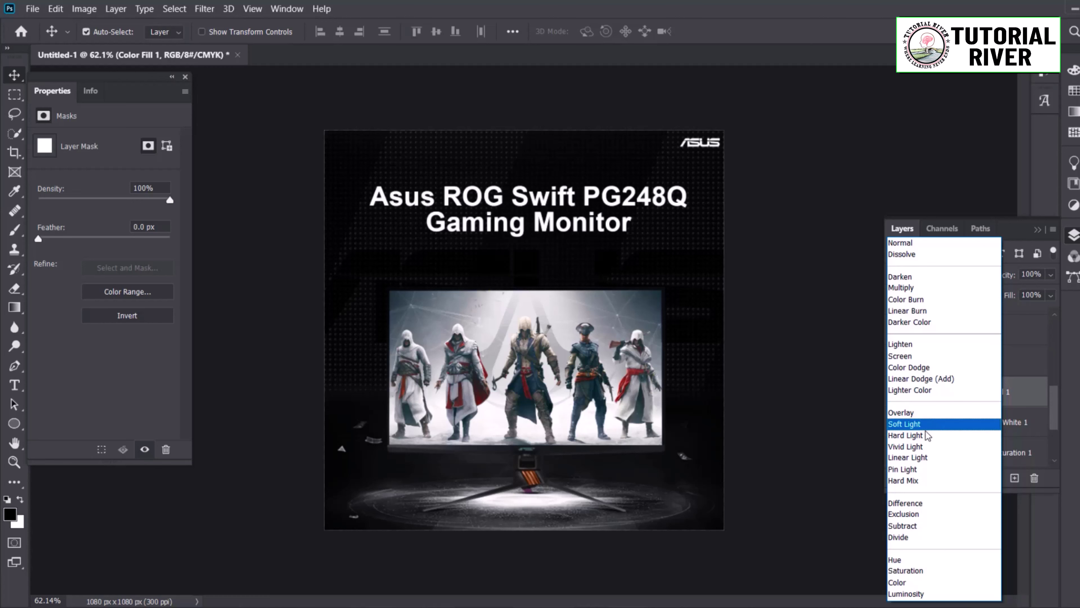
{"action": "left_click", "coordinate": [933, 505]}
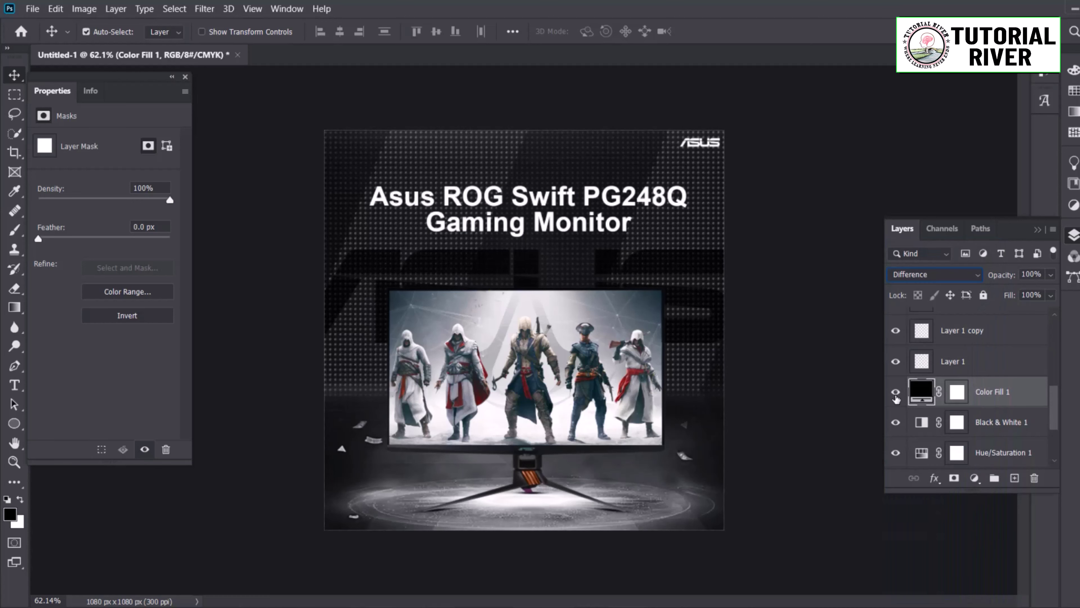
{"action": "left_click", "coordinate": [919, 275]}
{"action": "left_click", "coordinate": [899, 584]}
{"action": "left_click", "coordinate": [931, 274]}
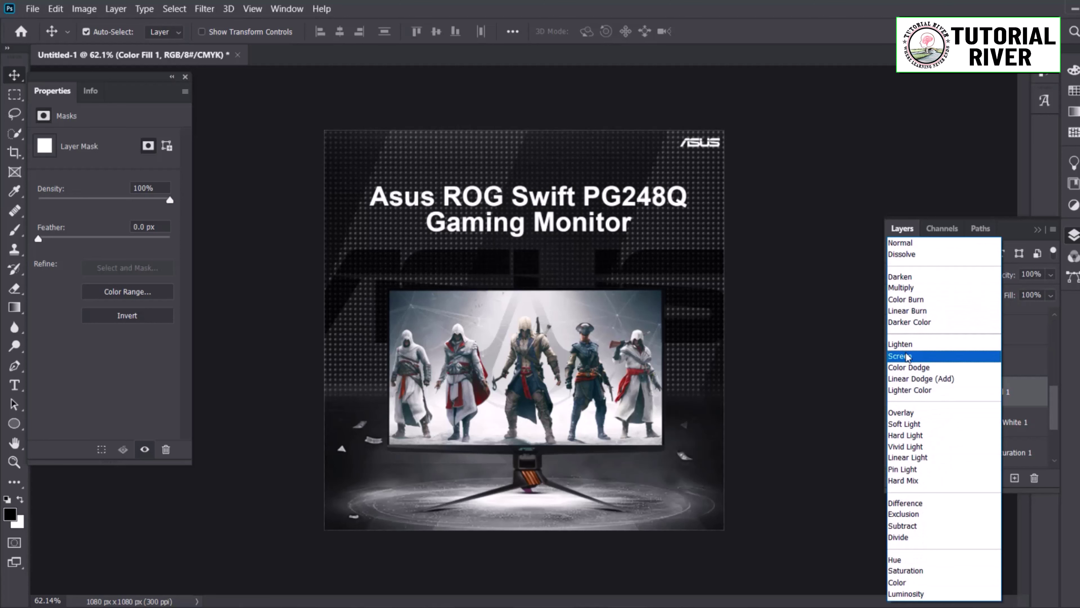
{"action": "left_click", "coordinate": [904, 424]}
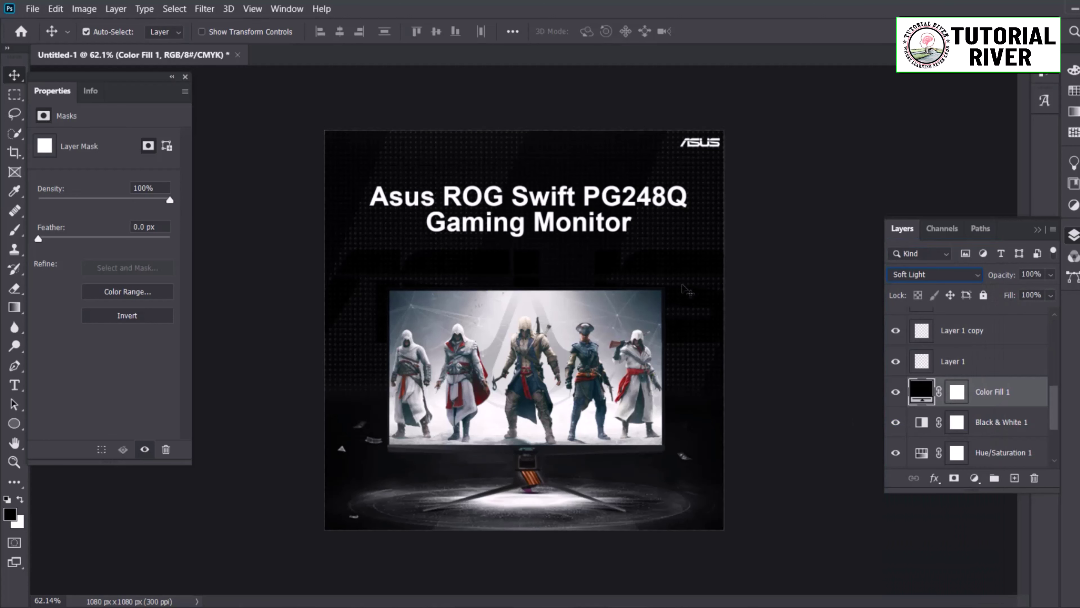
- Set the large ASUS lettering to Divide blending at 10% opacity
{"action": "left_click", "coordinate": [928, 276]}
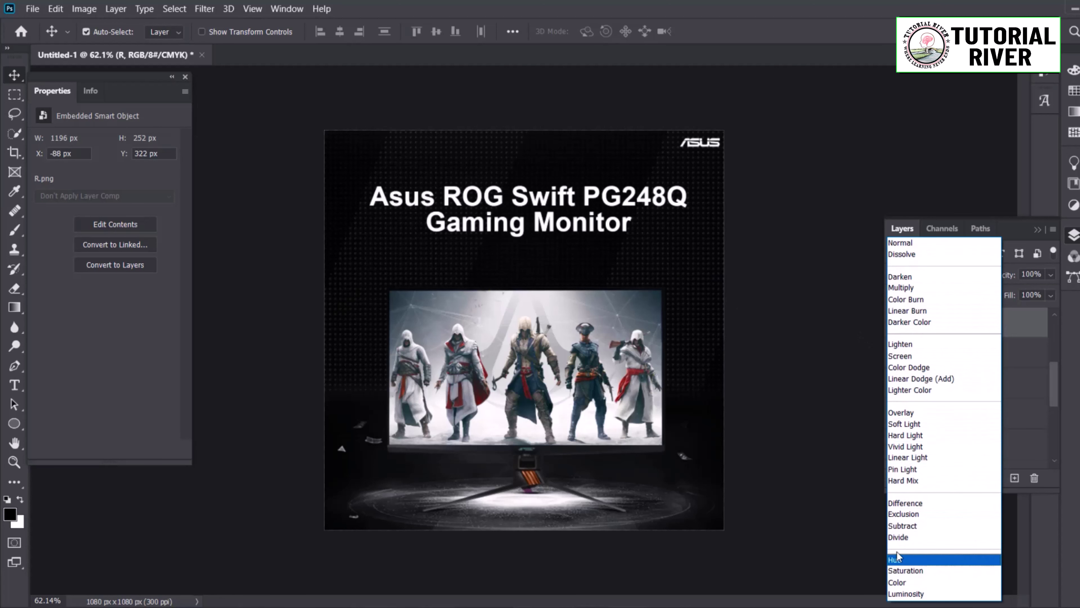
{"action": "left_click", "coordinate": [899, 537]}
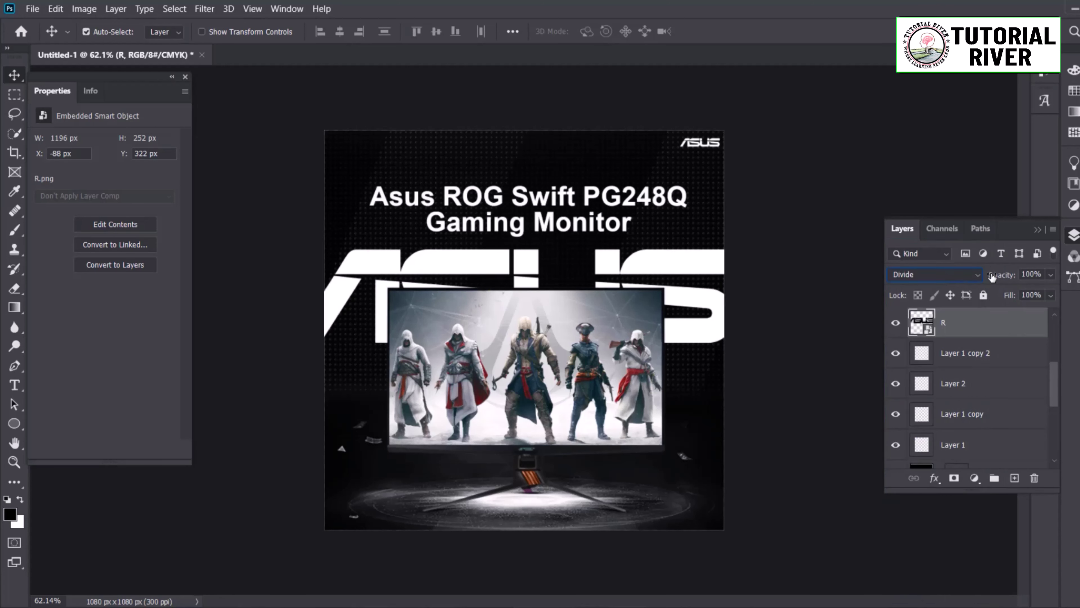
{"action": "left_click_drag", "start_coordinate": [993, 276], "coordinate": [906, 279]}
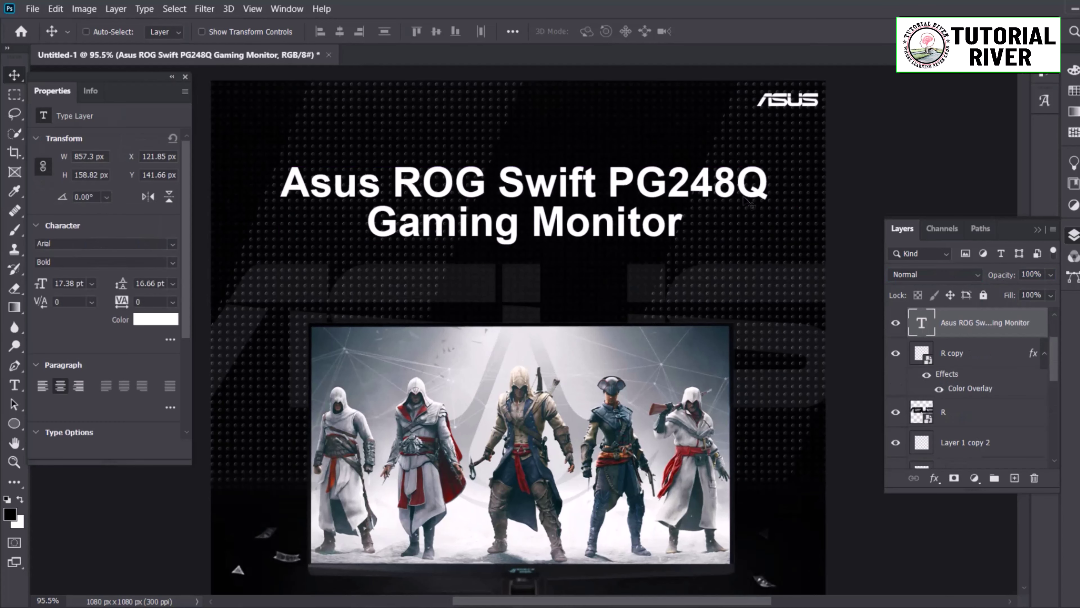
- Scale the title down to 80.35% and centre it horizontally on the poster
{"action": "key", "text": "ctrl+t"}
{"action": "left_click_drag", "start_coordinate": [770, 204], "coordinate": [682, 204]}
{"action": "left_click_drag", "start_coordinate": [585, 213], "coordinate": [634, 218]}
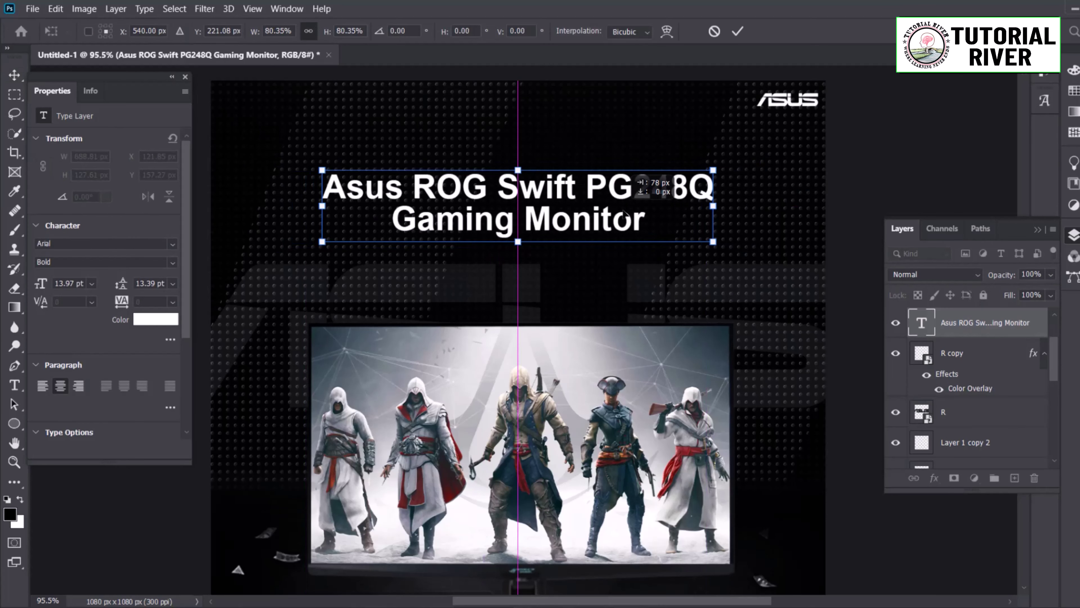
{"action": "scroll", "coordinate": [633, 218], "scroll_direction": "down", "scroll_amount": 3}
{"action": "key", "text": "Return"}
{"action": "scroll", "coordinate": [634, 474], "scroll_direction": "up", "scroll_amount": 3}
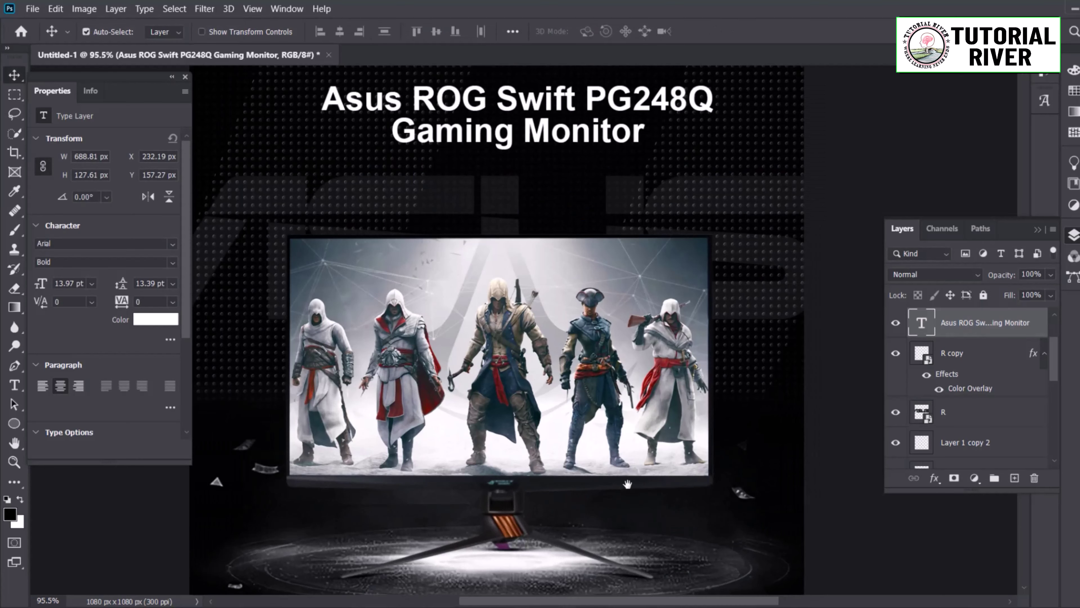
{"action": "scroll", "coordinate": [518, 176], "scroll_direction": "up", "scroll_amount": 2}
{"action": "scroll", "coordinate": [530, 200], "scroll_direction": "up", "scroll_amount": 2}
{"action": "scroll", "coordinate": [553, 202], "scroll_direction": "down", "scroll_amount": 4}
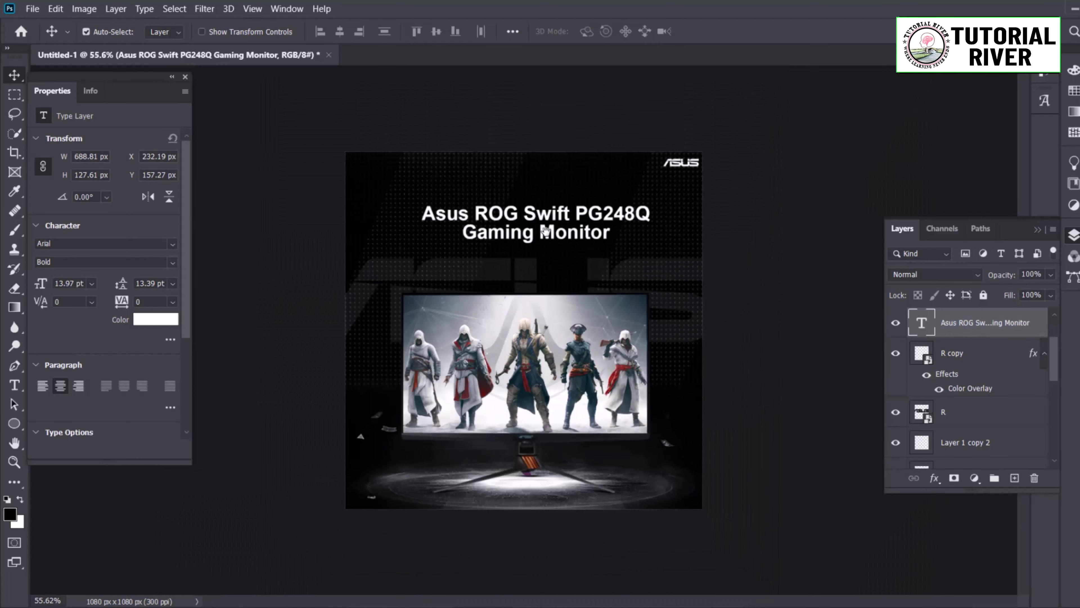
{"action": "scroll", "coordinate": [582, 204], "scroll_direction": "up", "scroll_amount": 4}
- Set the title's first line in Lato Bold
{"action": "double_click", "coordinate": [574, 232]}
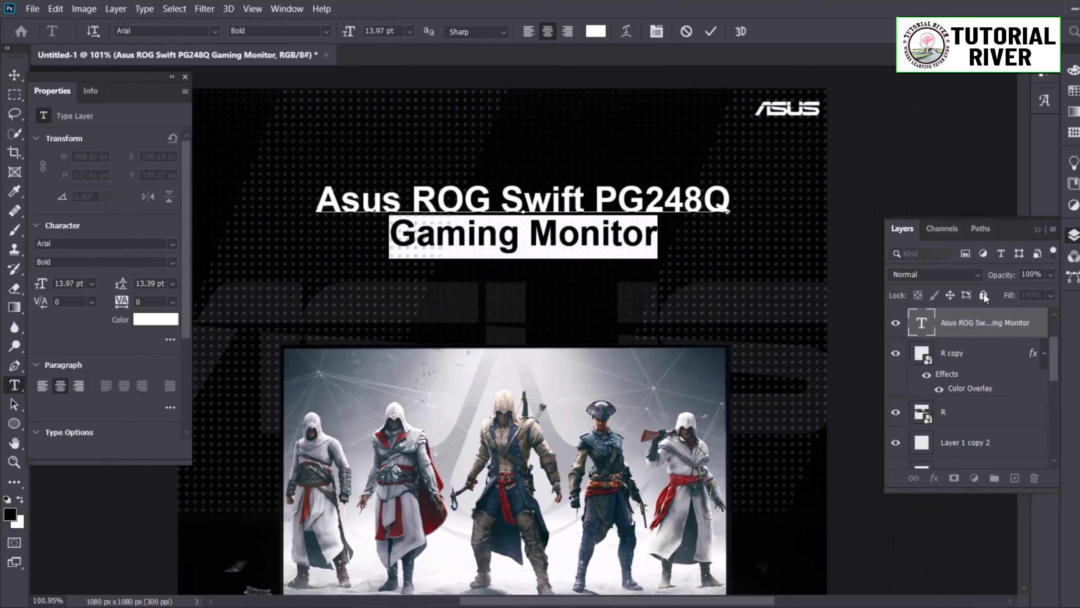
{"action": "left_click", "coordinate": [173, 248]}
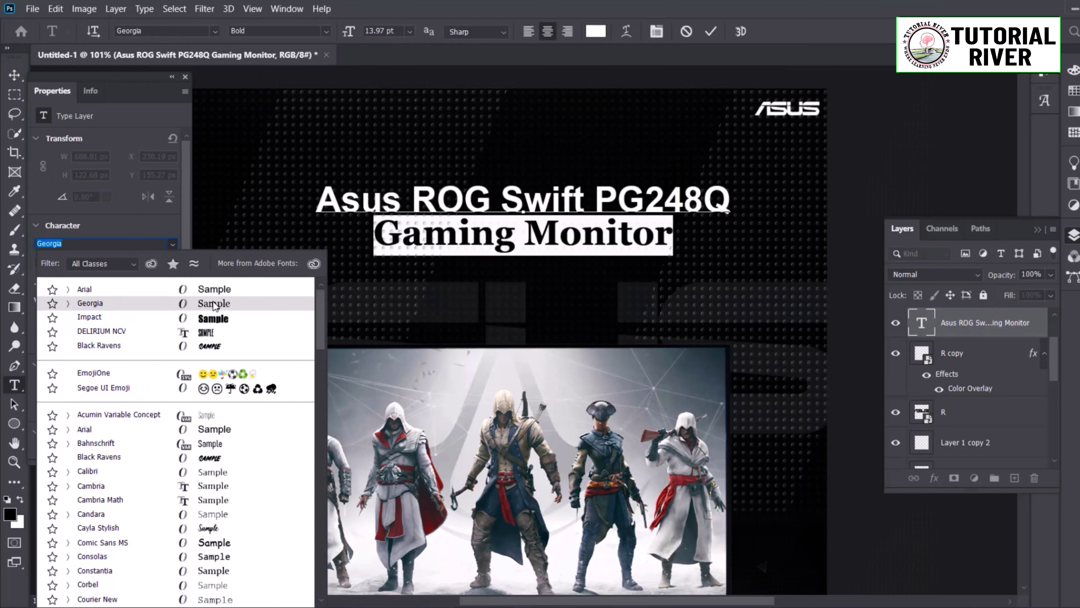
{"action": "left_click", "coordinate": [84, 289]}
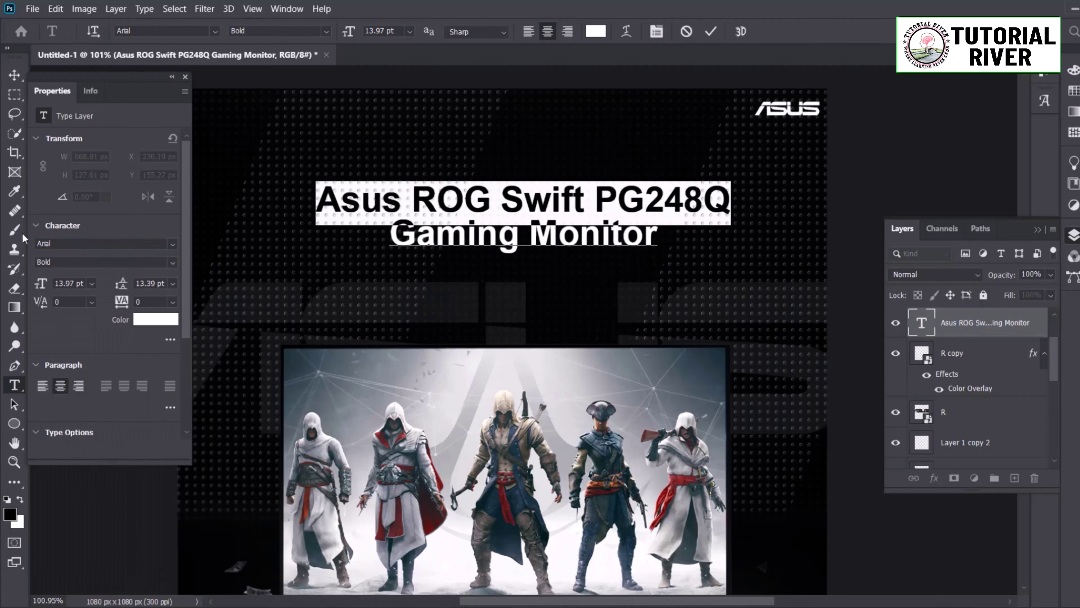
{"action": "left_click", "coordinate": [172, 245]}
{"action": "left_click", "coordinate": [197, 485]}
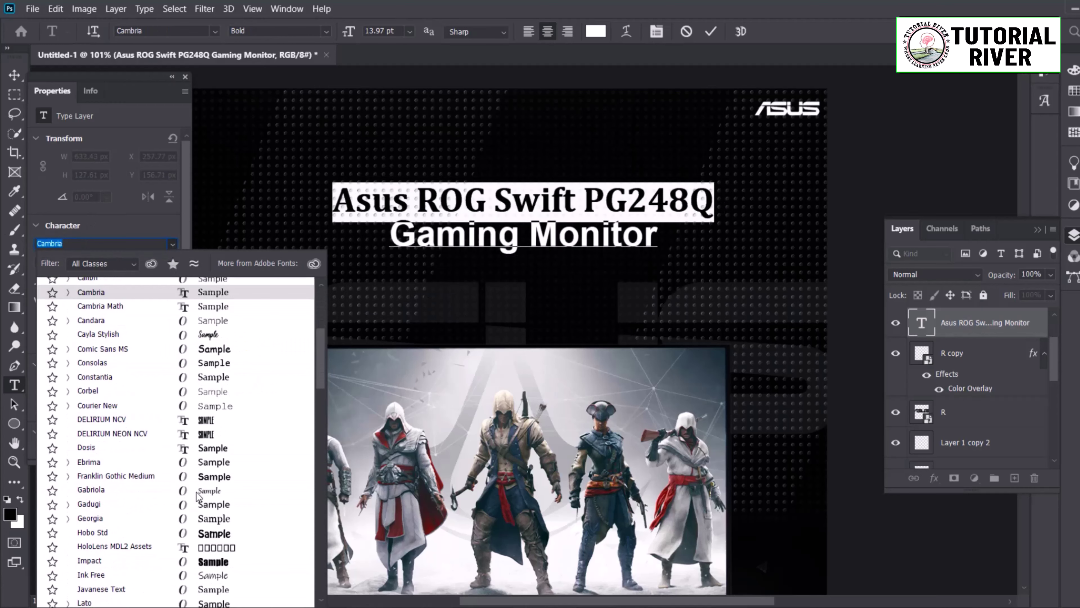
{"action": "scroll", "coordinate": [196, 494], "scroll_direction": "down", "scroll_amount": 3}
{"action": "scroll", "coordinate": [198, 489], "scroll_direction": "down", "scroll_amount": 1}
{"action": "scroll", "coordinate": [197, 489], "scroll_direction": "down", "scroll_amount": 1}
{"action": "scroll", "coordinate": [242, 526], "scroll_direction": "down", "scroll_amount": 2}
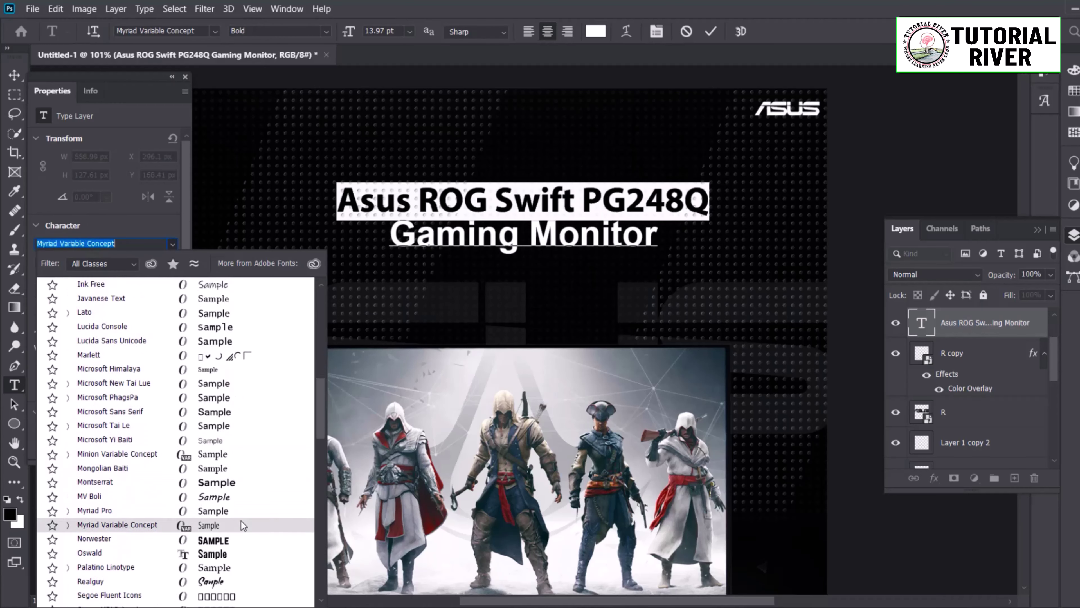
{"action": "scroll", "coordinate": [242, 525], "scroll_direction": "down", "scroll_amount": 2}
{"action": "type", "text": "LA"}
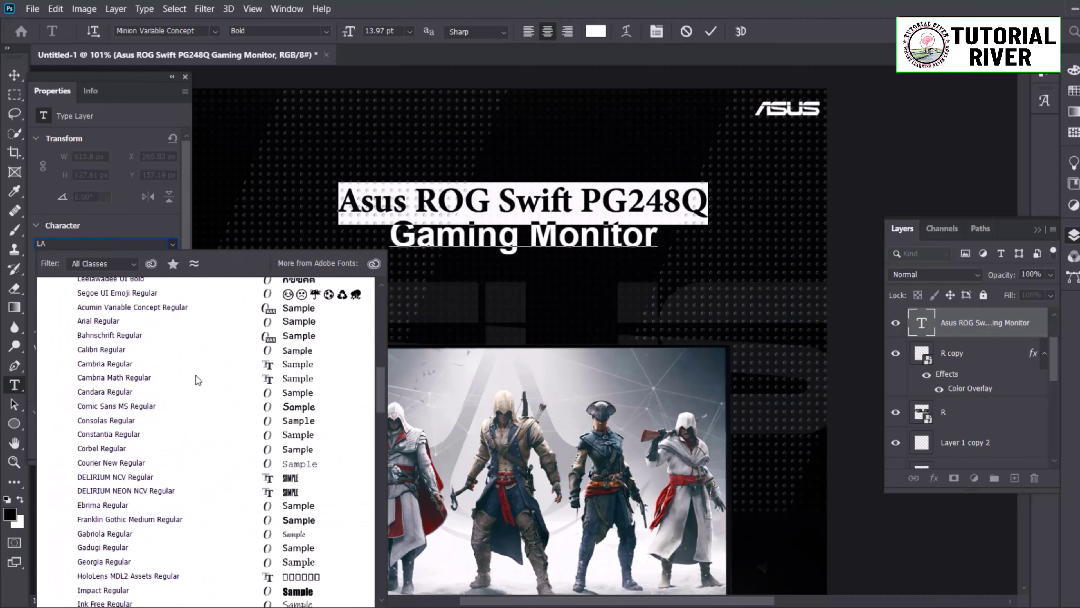
{"action": "left_click", "coordinate": [229, 307]}
- Make the Gaming Monitor line Arial Regular at about 10 pt
{"action": "triple_click", "coordinate": [536, 238]}
{"action": "left_click", "coordinate": [102, 262]}
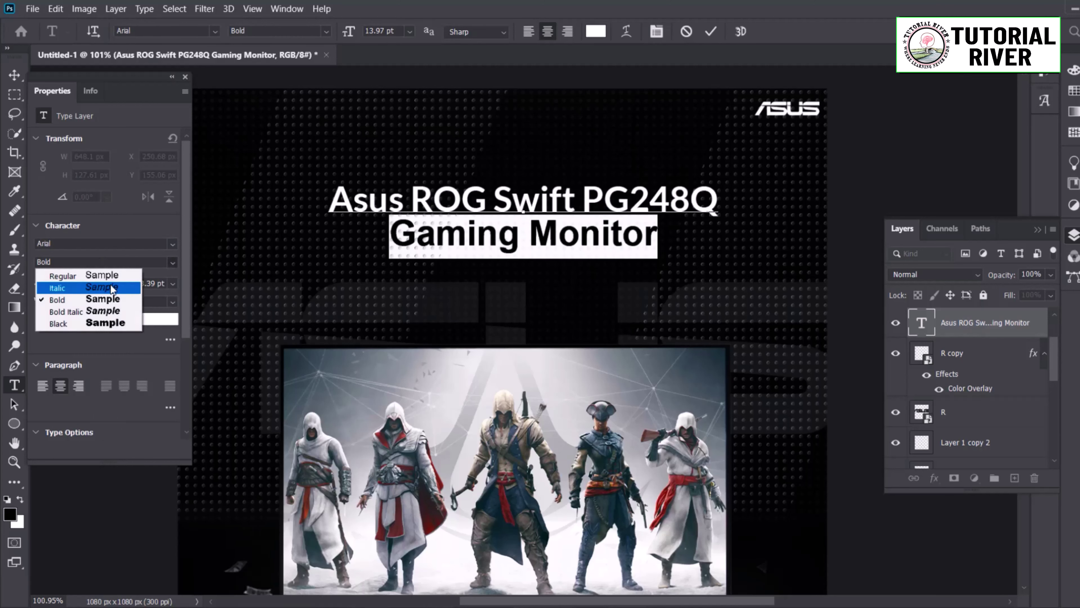
{"action": "left_click", "coordinate": [60, 277]}
{"action": "left_click_drag", "start_coordinate": [51, 285], "coordinate": [42, 287]}
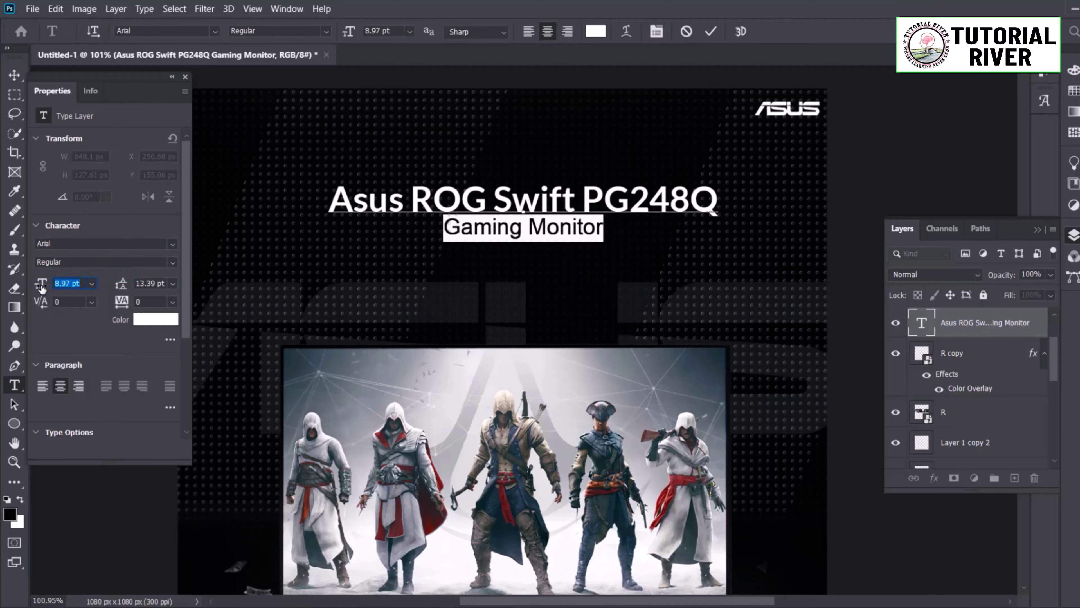
- Nudge the title slightly left and down, then recheck and commit the Gaming Monitor line
{"action": "left_click", "coordinate": [21, 77]}
{"action": "left_click_drag", "start_coordinate": [547, 204], "coordinate": [532, 209]}
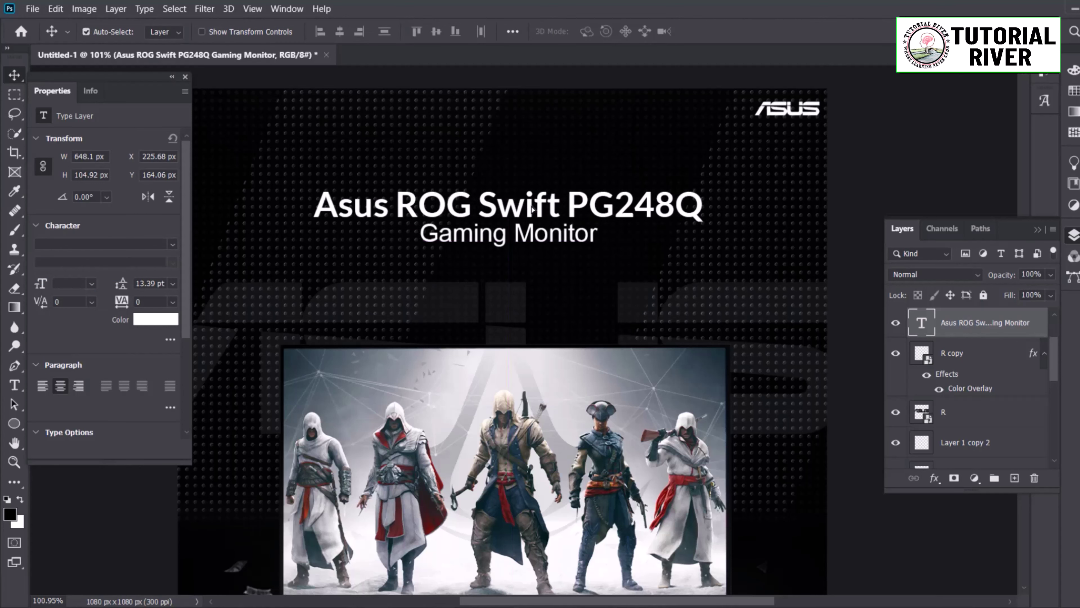
{"action": "scroll", "coordinate": [569, 225], "scroll_direction": "down", "scroll_amount": 3, "text": "alt"}
{"action": "double_click", "coordinate": [565, 194]}
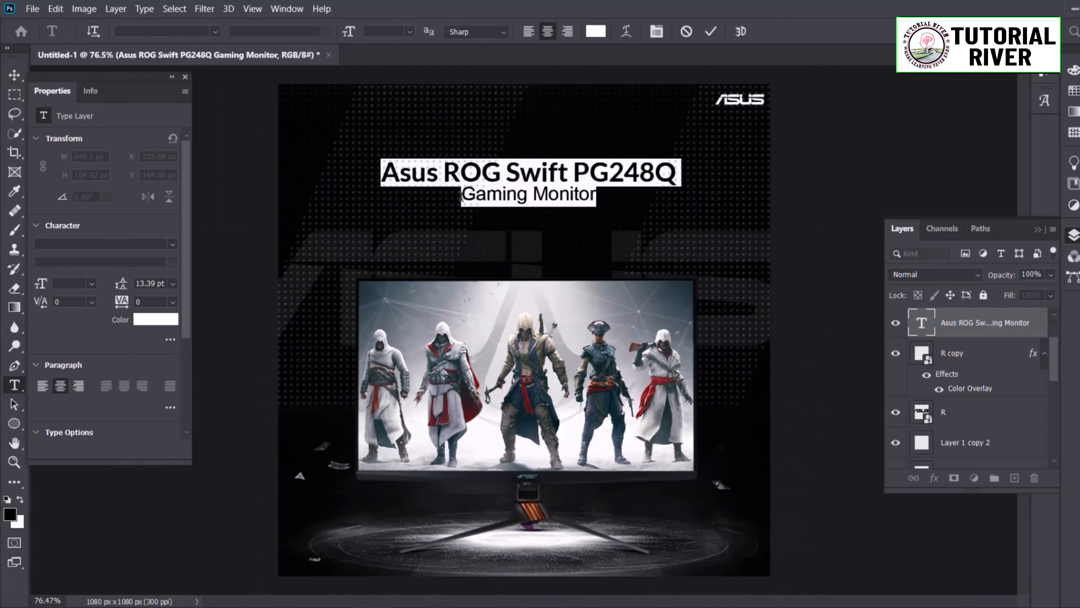
{"action": "triple_click", "coordinate": [570, 196]}
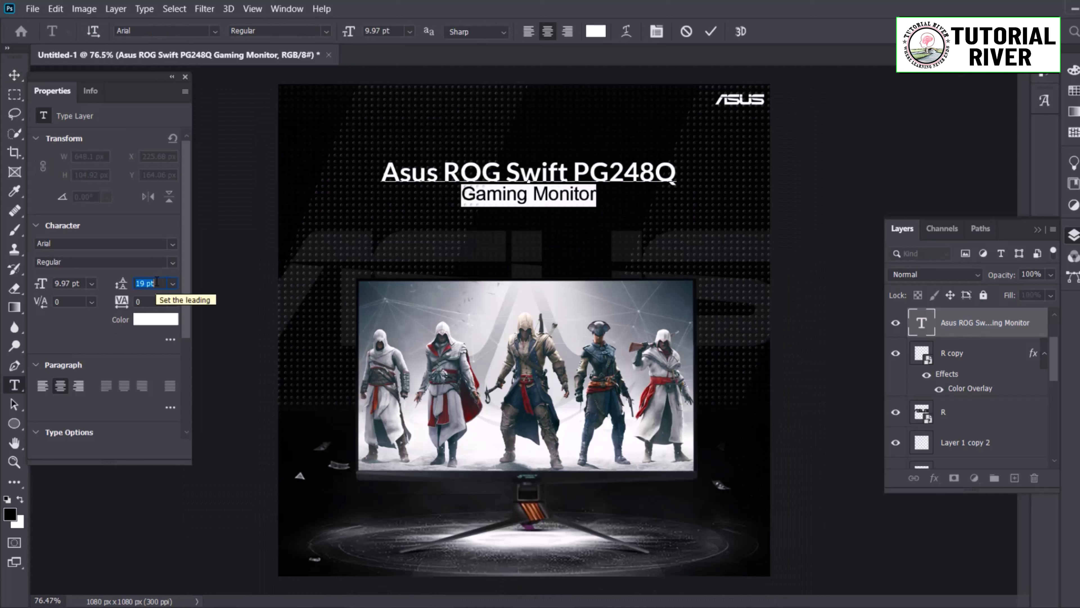
{"action": "left_click", "coordinate": [156, 283]}
{"action": "type", "text": "16"}
{"action": "left_click", "coordinate": [14, 75]}
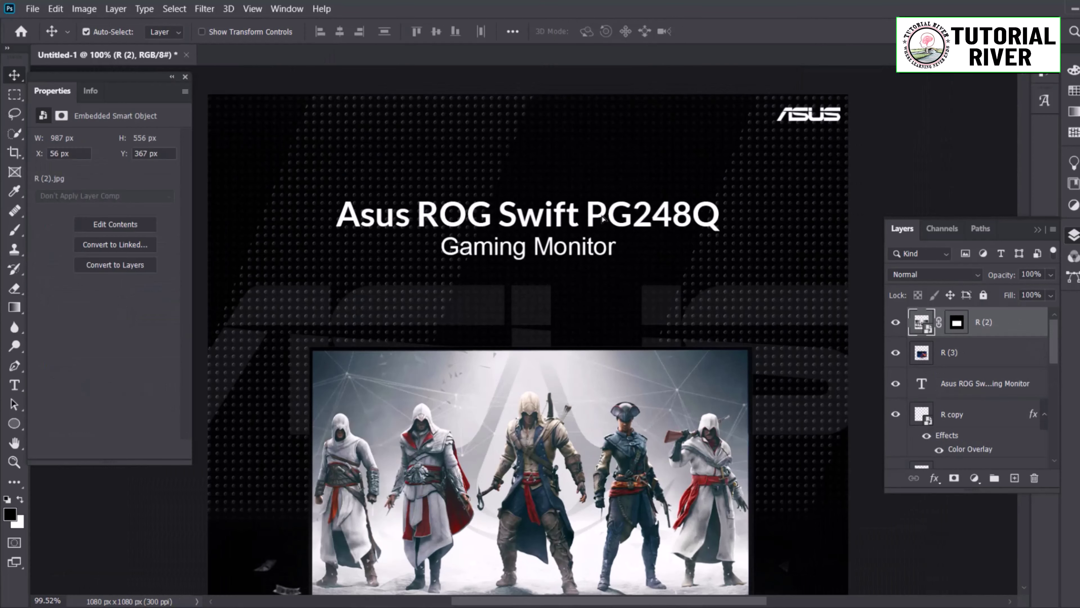
- Change the Color Fill 1 layer's blend mode to Linear Dodge (Add) in the Layers panel
{"action": "left_click", "coordinate": [510, 187], "text": "ctrl"}
{"action": "scroll", "coordinate": [491, 241], "scroll_direction": "down", "scroll_amount": 2}
{"action": "scroll", "coordinate": [492, 242], "scroll_direction": "down", "scroll_amount": 4}
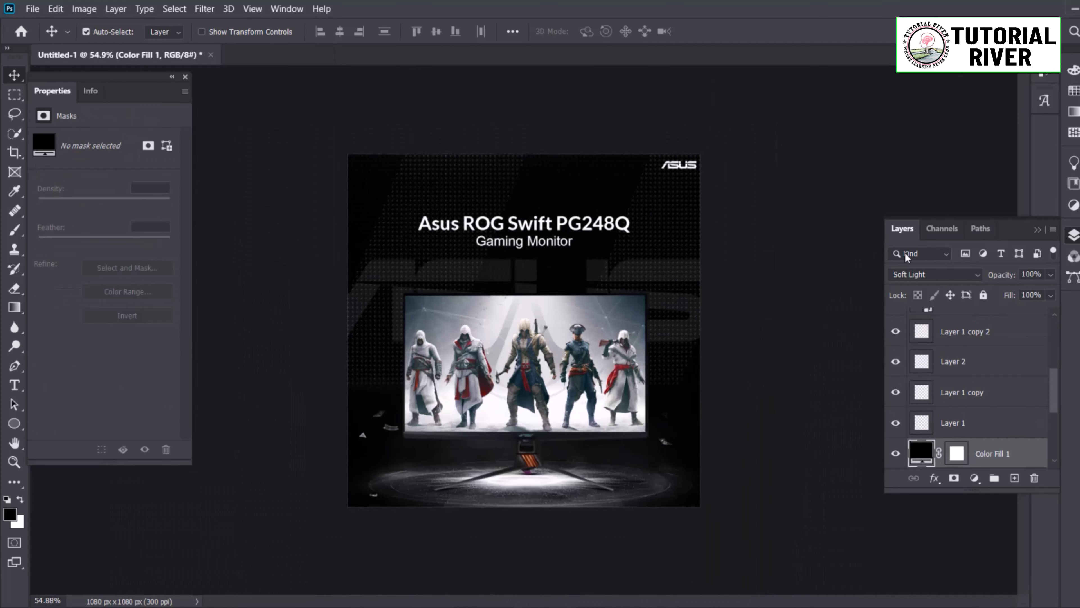
{"action": "left_click", "coordinate": [916, 274]}
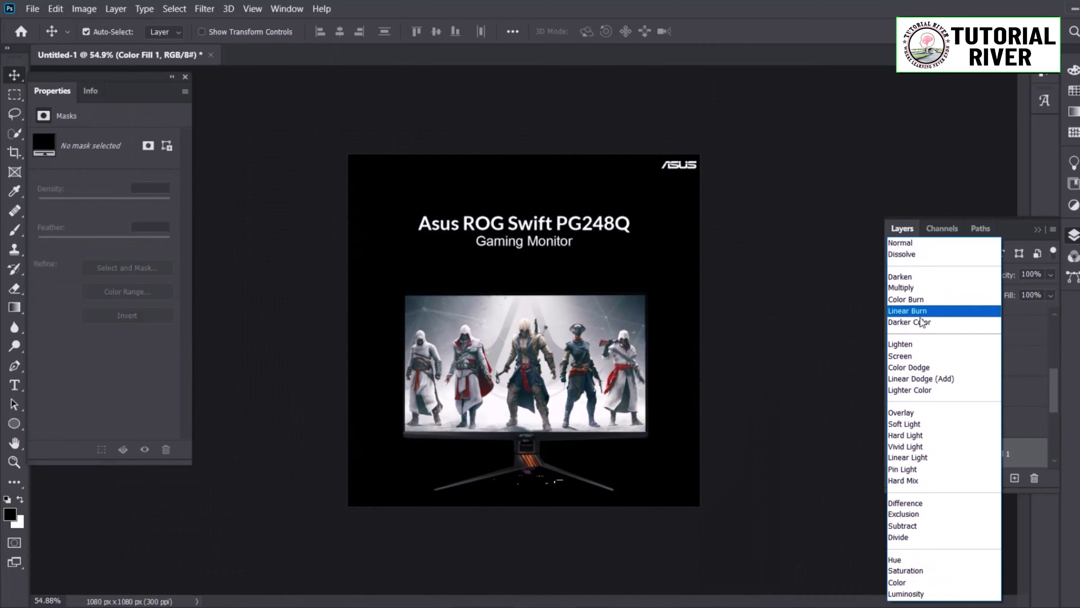
{"action": "left_click", "coordinate": [915, 378]}
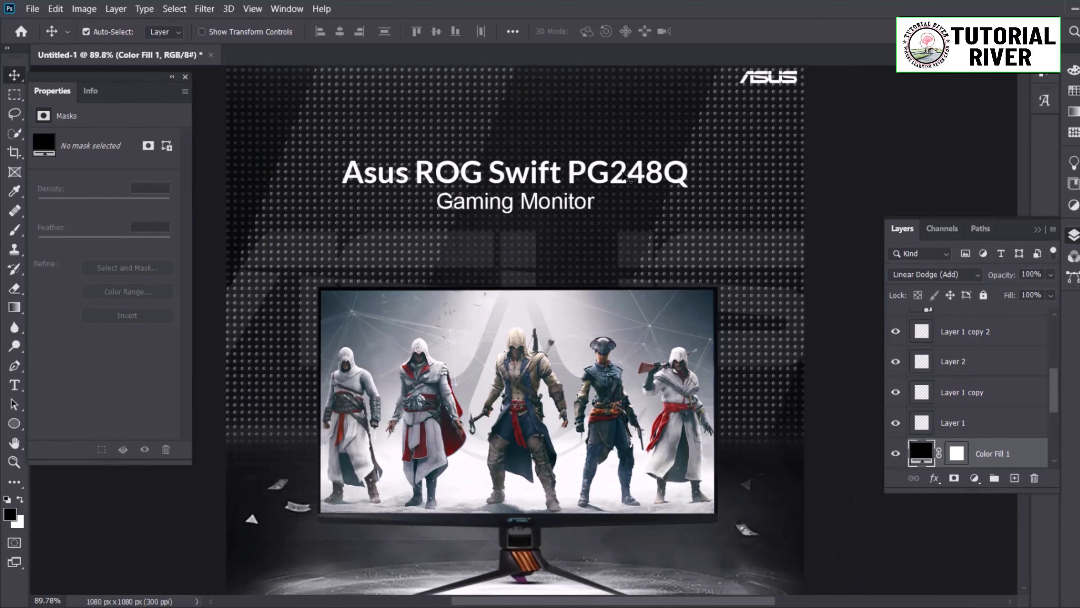
{"action": "right_click", "coordinate": [978, 323]}
- Give the title a Normal, 100% opacity, 16 px Outer Glow and start scaling it up
{"action": "left_click", "coordinate": [803, 21]}
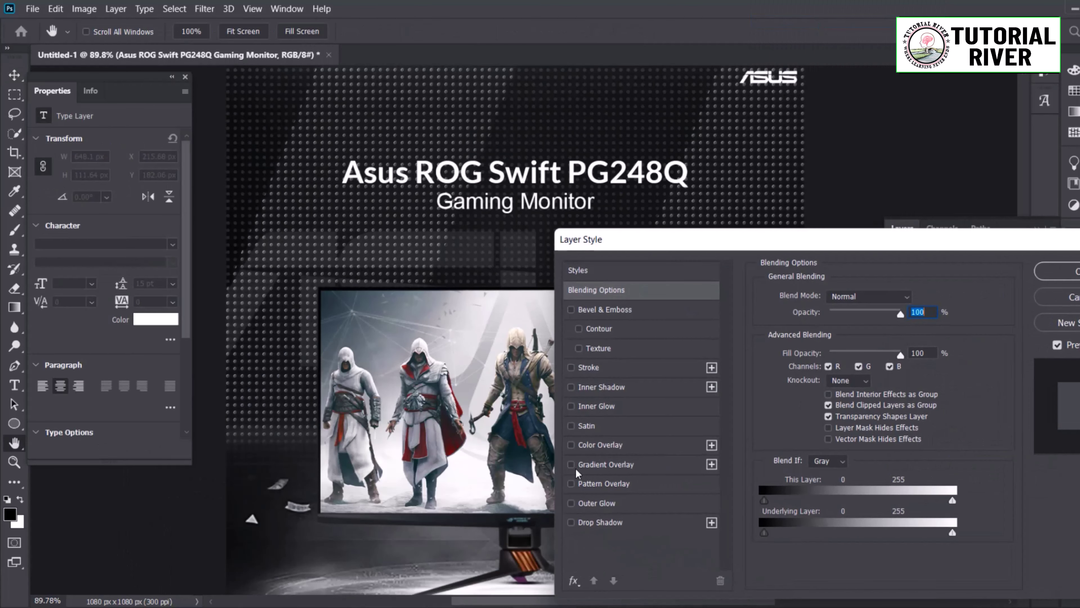
{"action": "left_click", "coordinate": [571, 504]}
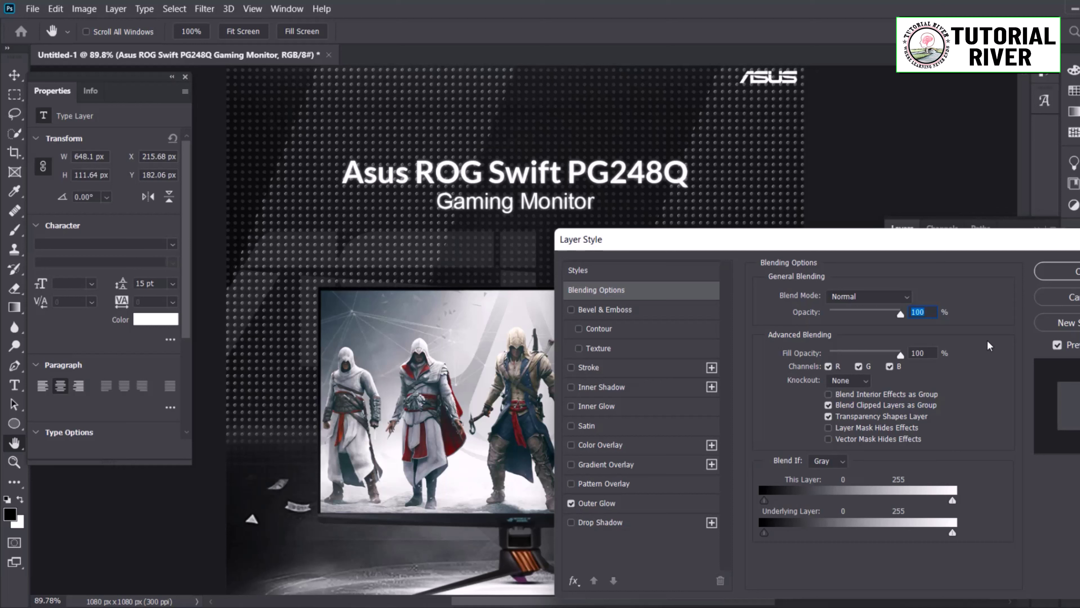
{"action": "left_click", "coordinate": [591, 505]}
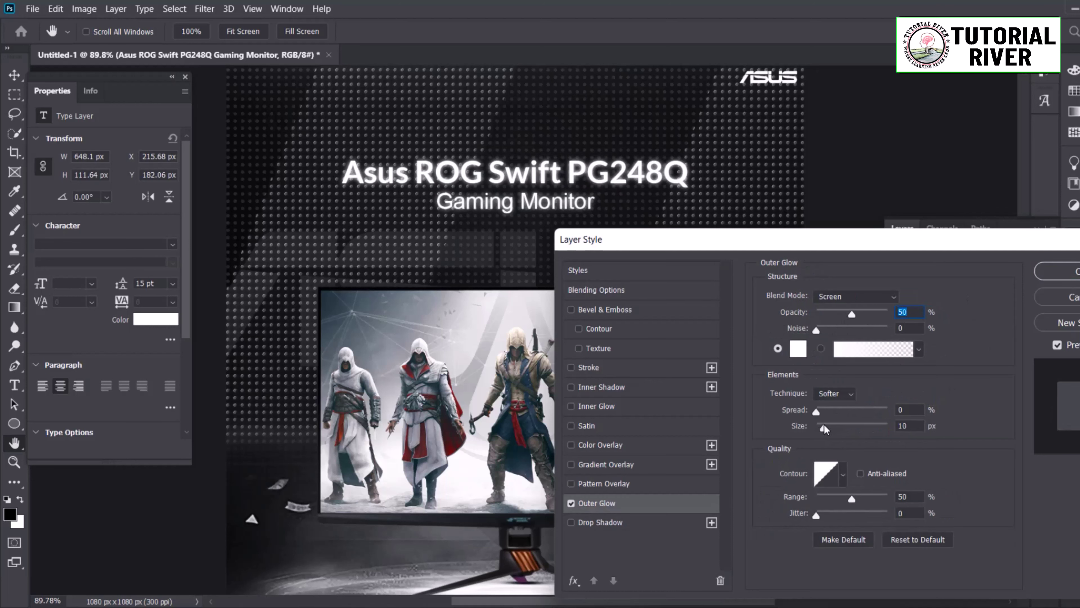
{"action": "left_click", "coordinate": [824, 427]}
{"action": "left_click", "coordinate": [797, 348]}
{"action": "left_click", "coordinate": [1035, 150]}
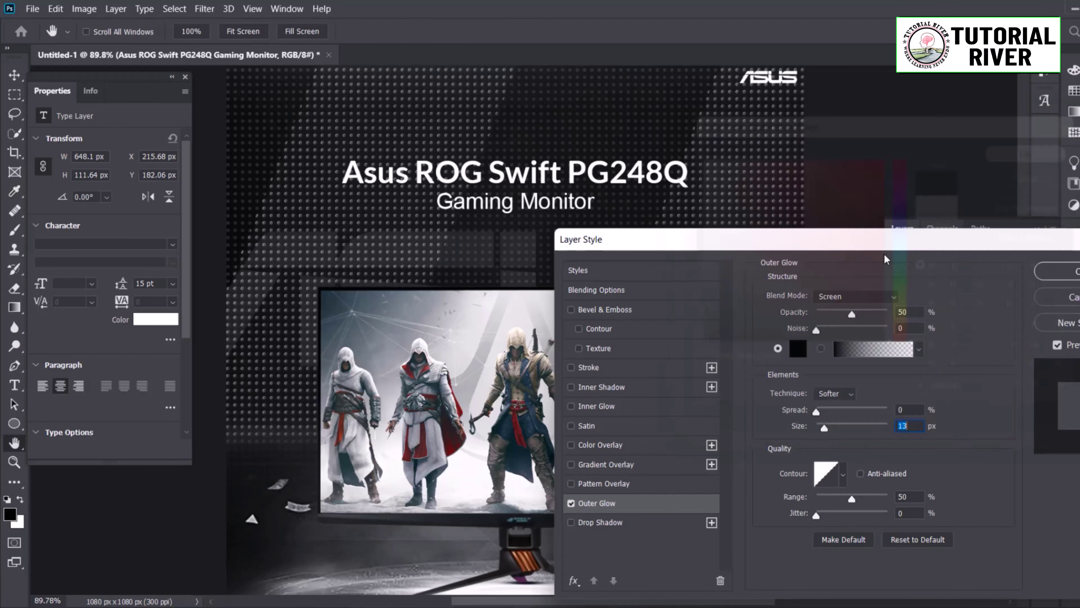
{"action": "left_click", "coordinate": [844, 295]}
{"action": "left_click", "coordinate": [844, 245]}
{"action": "type", "text": "100"}
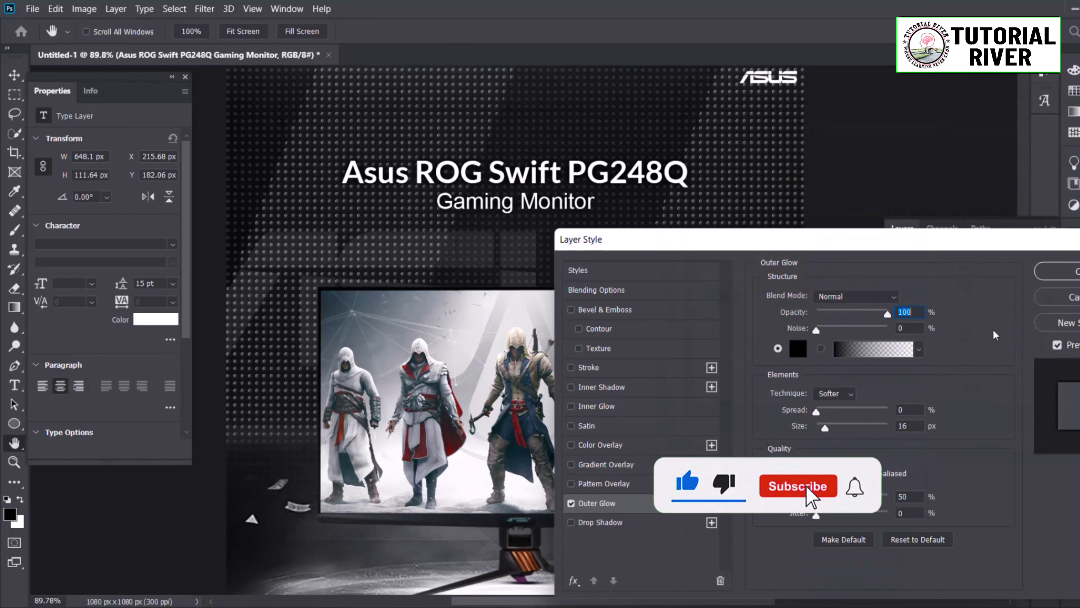
{"action": "key", "text": "Return"}
{"action": "key", "text": "ctrl+0"}
{"action": "key", "text": "ctrl+t"}
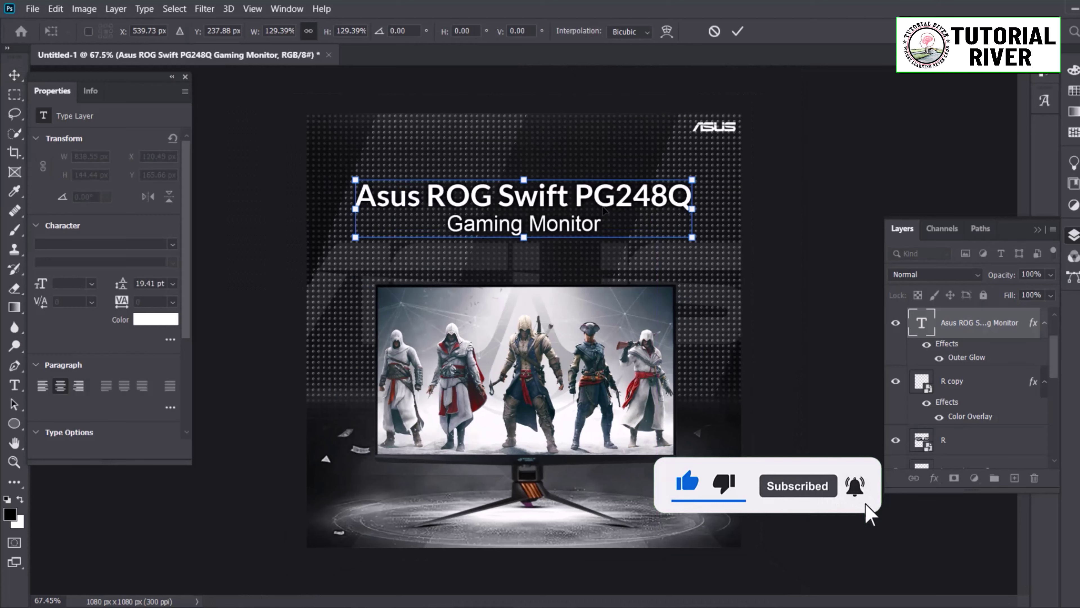
- Commit the title at 838.55 x 144.44 px and stamp all visible layers into Layer 3 above R (2)
{"action": "key", "text": "Return"}
{"action": "scroll", "coordinate": [515, 292], "scroll_direction": "up", "scroll_amount": 2}
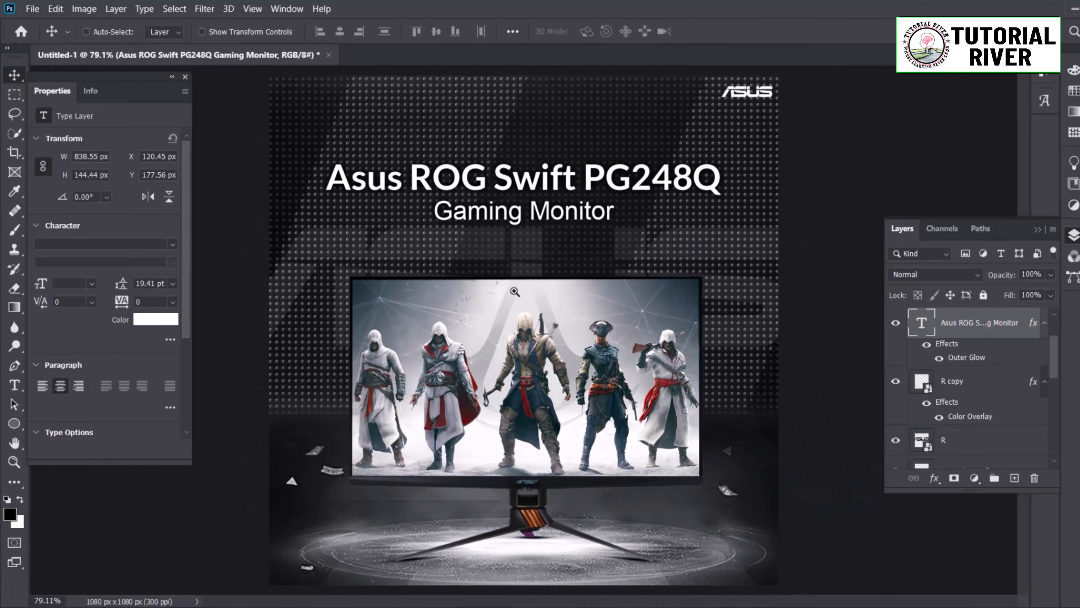
{"action": "scroll", "coordinate": [595, 289], "scroll_direction": "up", "scroll_amount": 2}
{"action": "scroll", "coordinate": [671, 288], "scroll_direction": "up", "scroll_amount": 1}
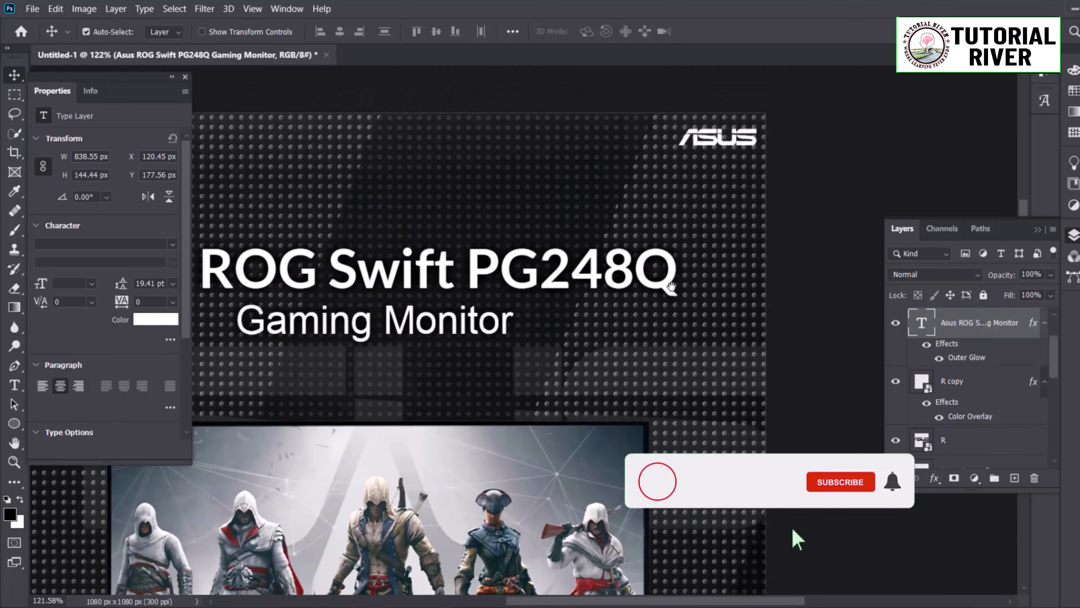
{"action": "scroll", "coordinate": [1000, 331], "scroll_direction": "up", "scroll_amount": 2}
{"action": "left_click", "coordinate": [1015, 315]}
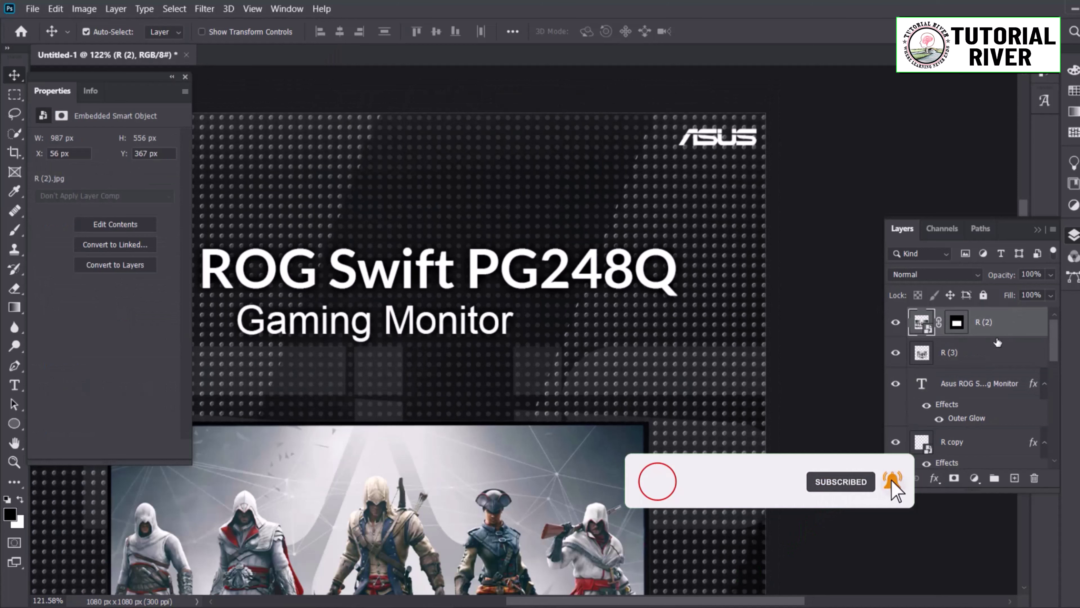
{"action": "key", "text": "ctrl+shift+alt+e"}
{"action": "left_click", "coordinate": [174, 8]}
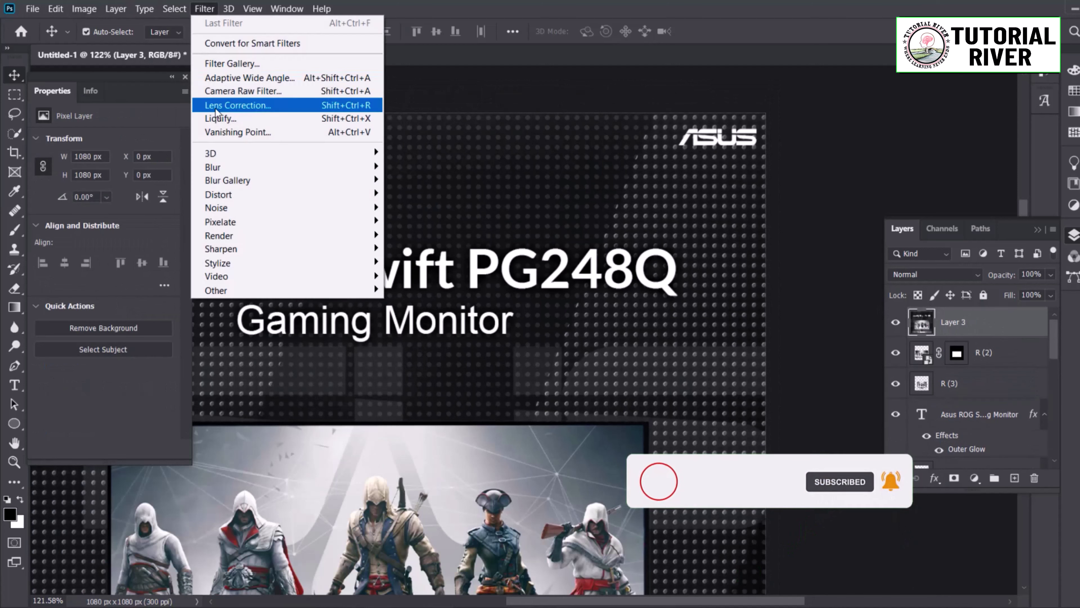
- In Camera Raw, set Temperature -25, Contrast +75, Highlights -33, Whites -30, Texture +30, Dehaze -17
{"action": "left_click", "coordinate": [238, 90]}
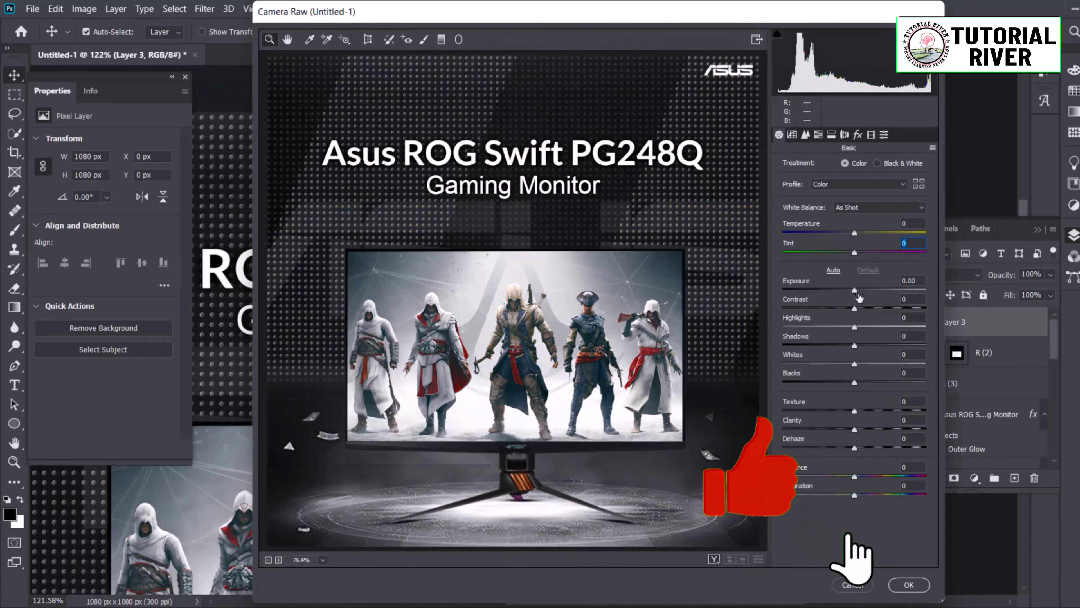
{"action": "left_click_drag", "start_coordinate": [859, 297], "coordinate": [908, 307]}
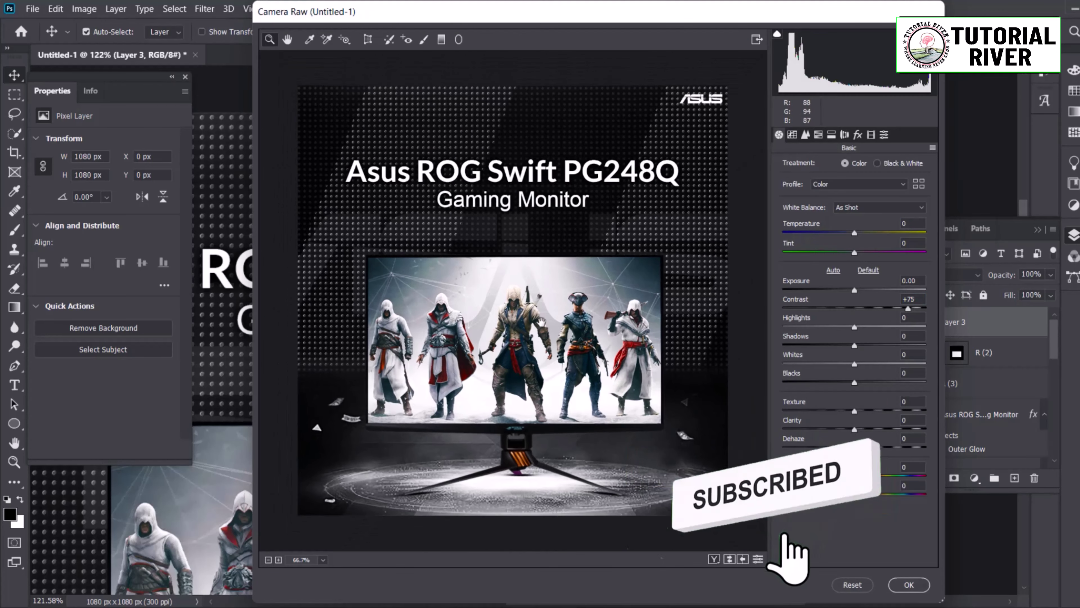
{"action": "left_click_drag", "start_coordinate": [854, 364], "coordinate": [833, 363]}
{"action": "mouse_move", "coordinate": [854, 410]}
{"action": "left_mouse_down"}
{"action": "mouse_move", "coordinate": [910, 411]}
{"action": "mouse_move", "coordinate": [851, 417]}
{"action": "mouse_move", "coordinate": [820, 448]}
{"action": "left_mouse_up"}
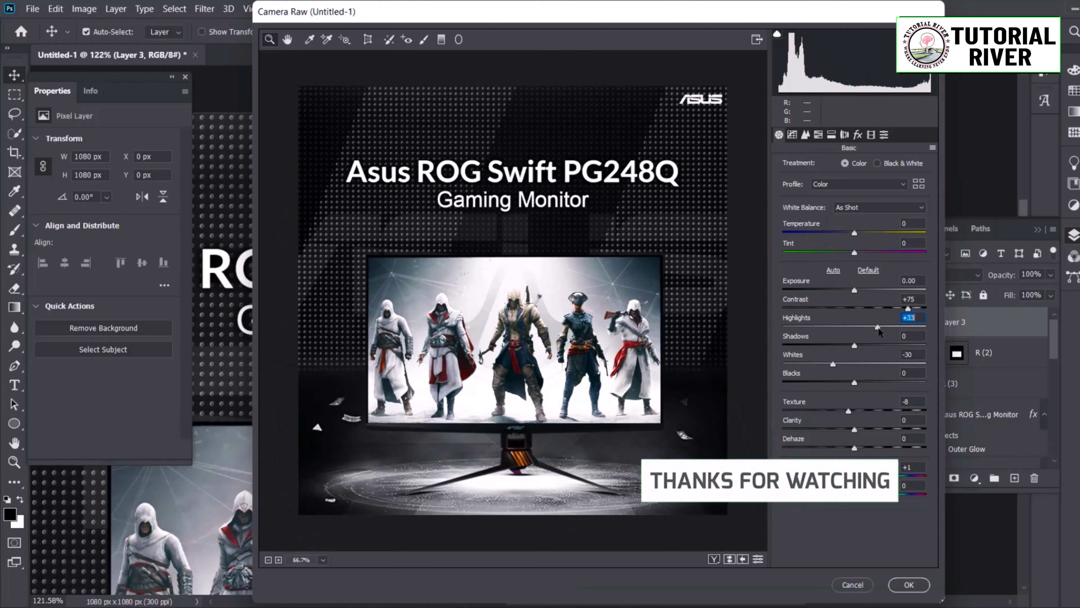
{"action": "left_click_drag", "start_coordinate": [854, 326], "coordinate": [804, 328]}
{"action": "left_click_drag", "start_coordinate": [854, 233], "coordinate": [835, 233]}
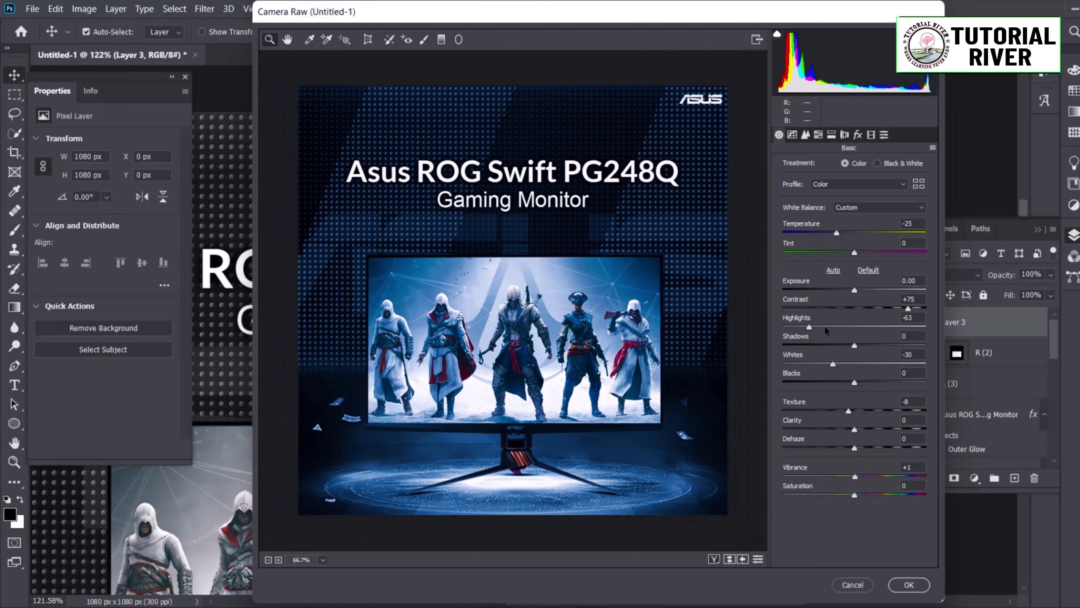
{"action": "left_click_drag", "start_coordinate": [824, 327], "coordinate": [831, 327]}
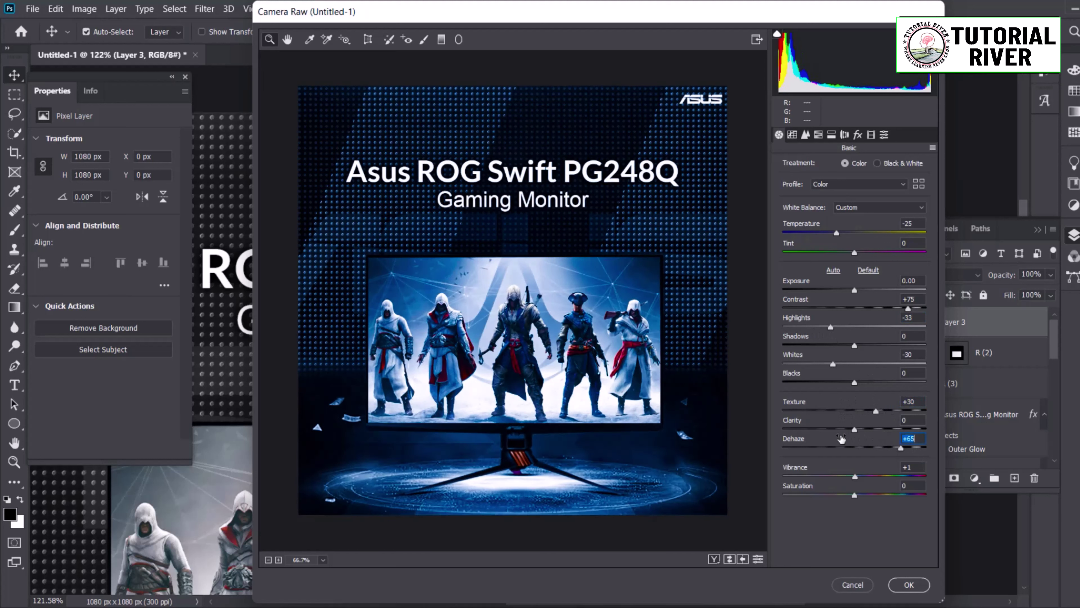
{"action": "left_click_drag", "start_coordinate": [876, 438], "coordinate": [853, 432]}
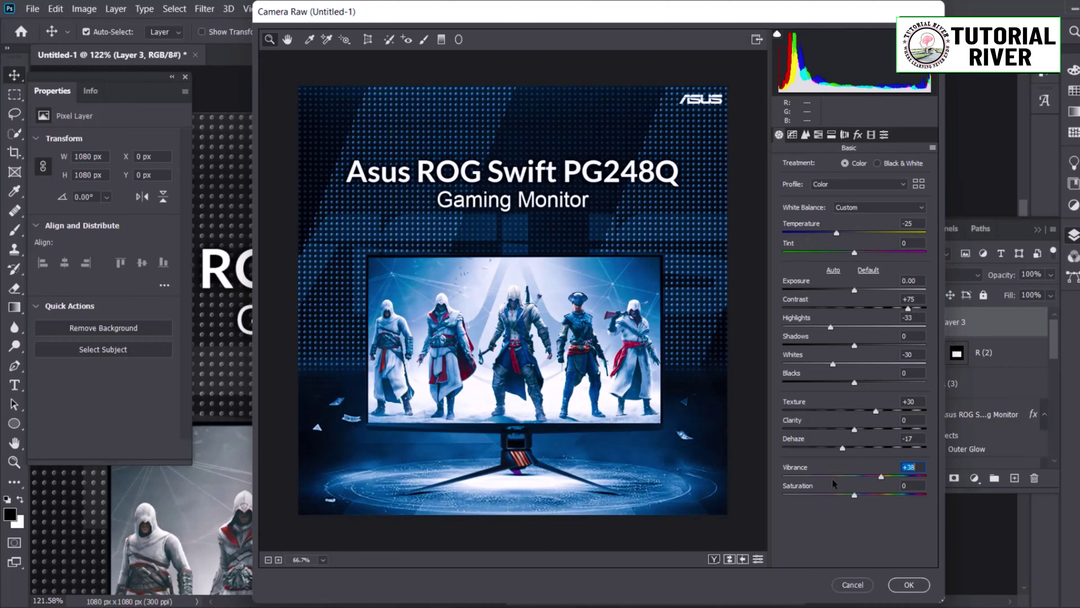
{"action": "left_click_drag", "start_coordinate": [854, 477], "coordinate": [860, 477]}
- Tweak vibrance and zoom the Camera Raw preview out to judge the whole poster
{"action": "key", "text": "ctrl+minus"}
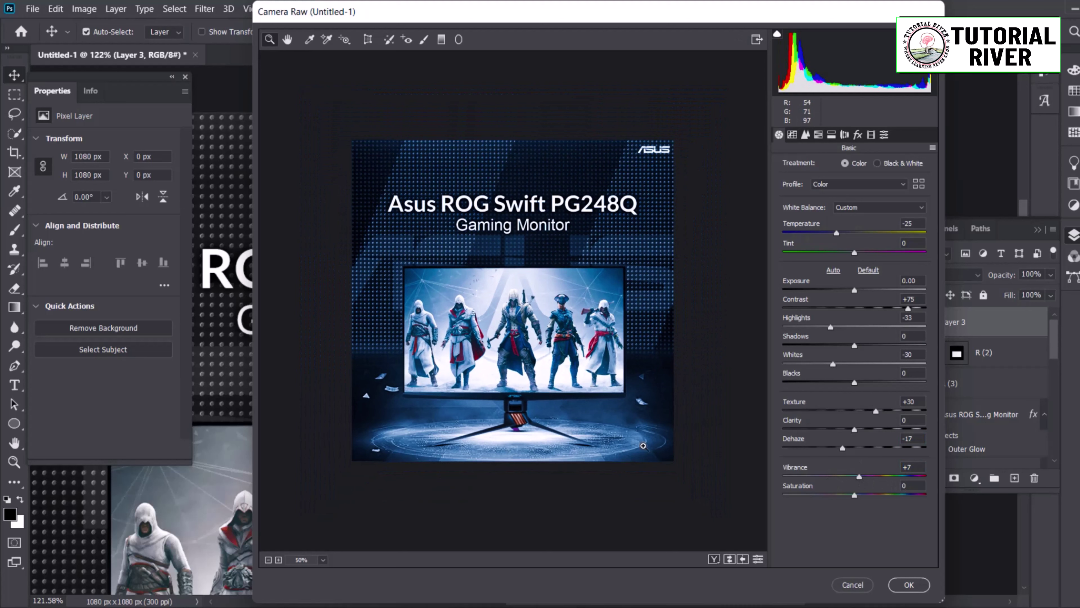
{"action": "key", "text": "ctrl+plus"}
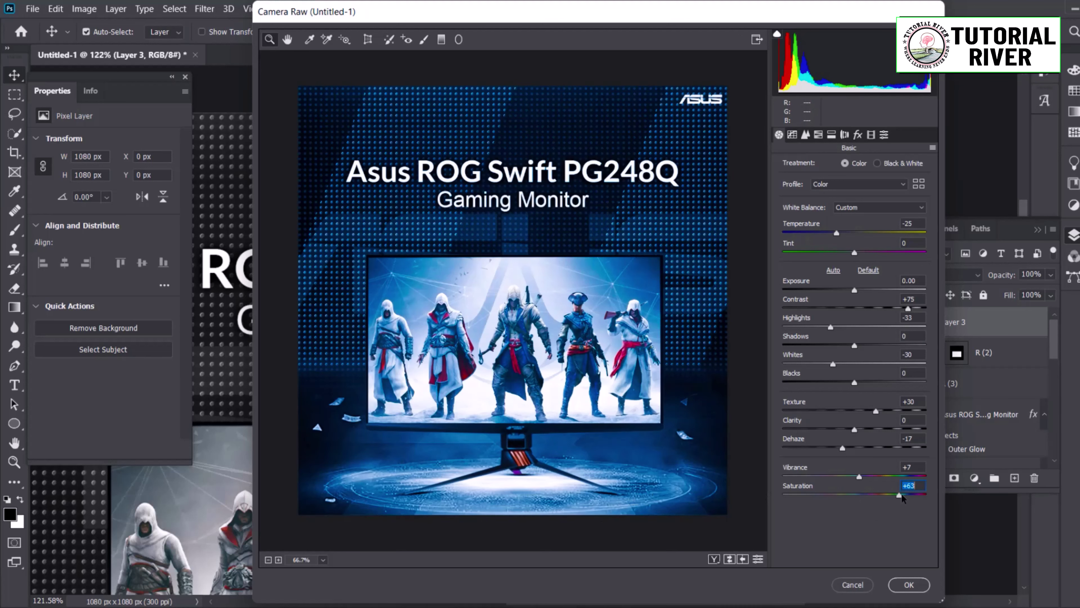
{"action": "left_click_drag", "start_coordinate": [859, 476], "coordinate": [855, 475]}
{"action": "key", "text": "ctrl+minus"}
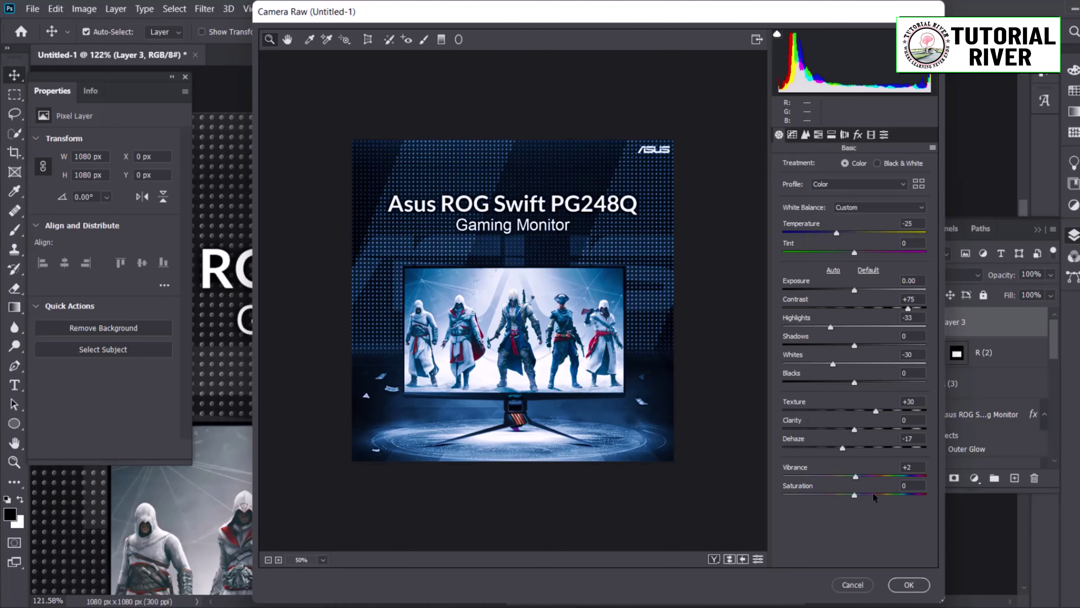
{"action": "left_click", "coordinate": [624, 283], "text": "alt"}
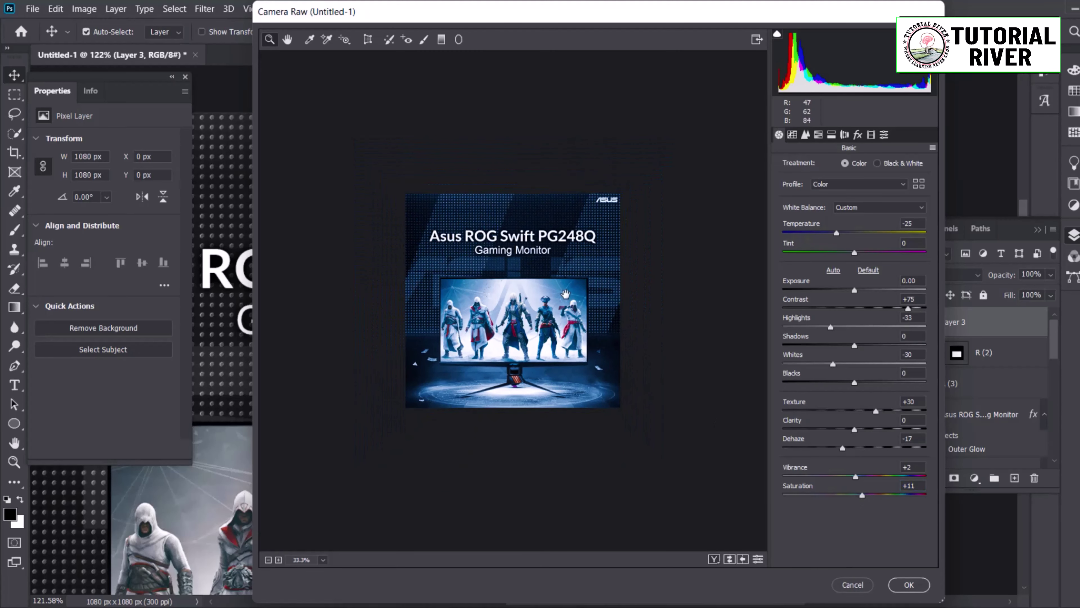
{"action": "left_click", "coordinate": [536, 305], "text": "alt"}
{"action": "left_click", "coordinate": [756, 39]}
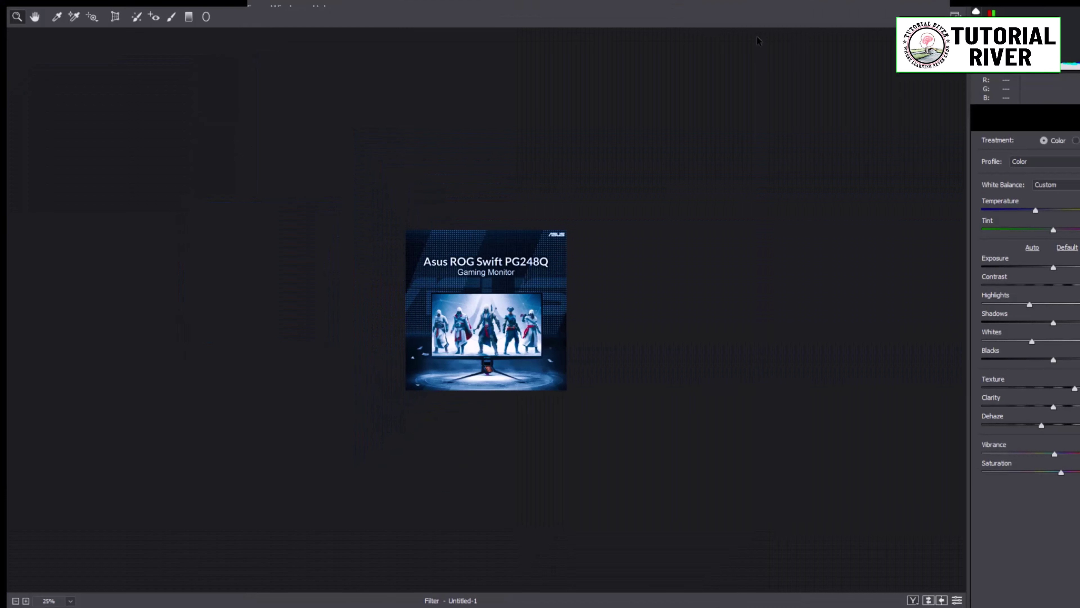
- Compare before and after, then apply the Camera Raw grade with Vibrance +2 and Saturation +11
{"action": "left_click", "coordinate": [911, 600]}
{"action": "key", "text": "ctrl+plus"}
{"action": "key", "text": "ctrl+plus"}
{"action": "key", "text": "ctrl+plus"}
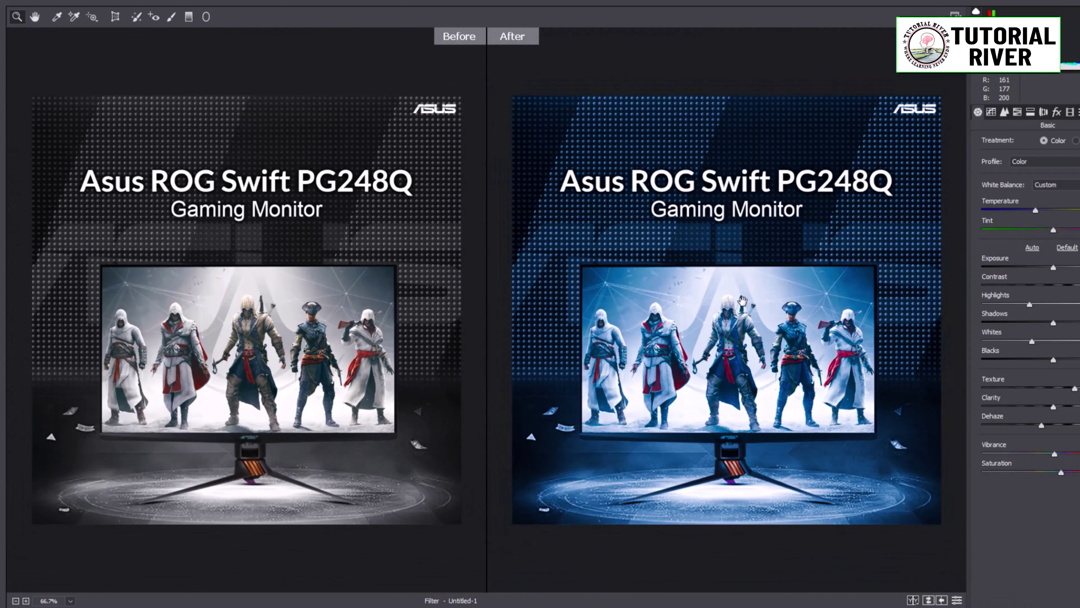
{"action": "key", "text": "ctrl+0"}
{"action": "key", "text": "Return"}
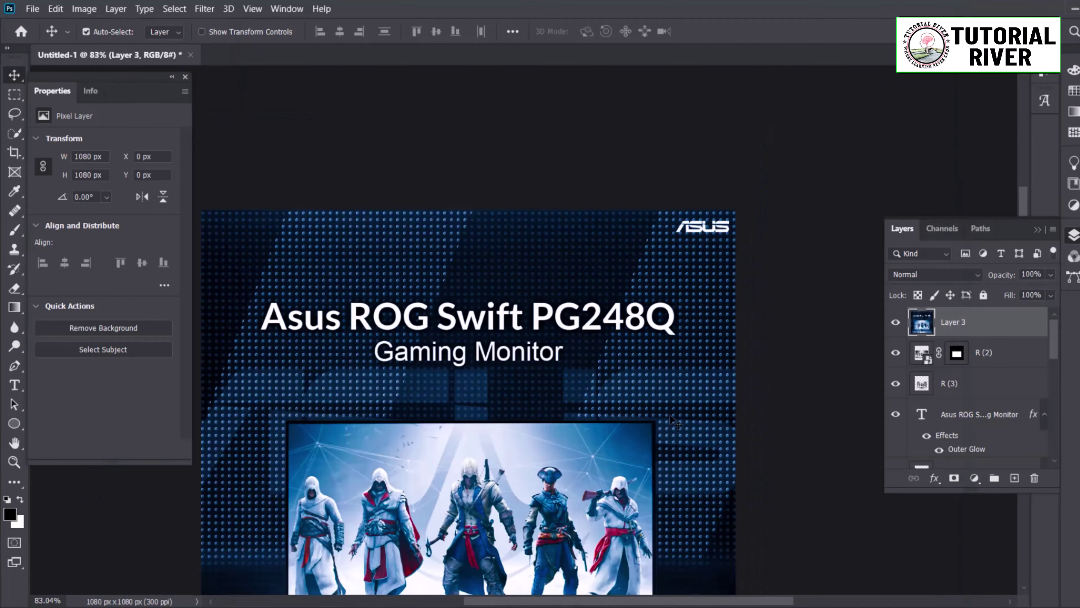